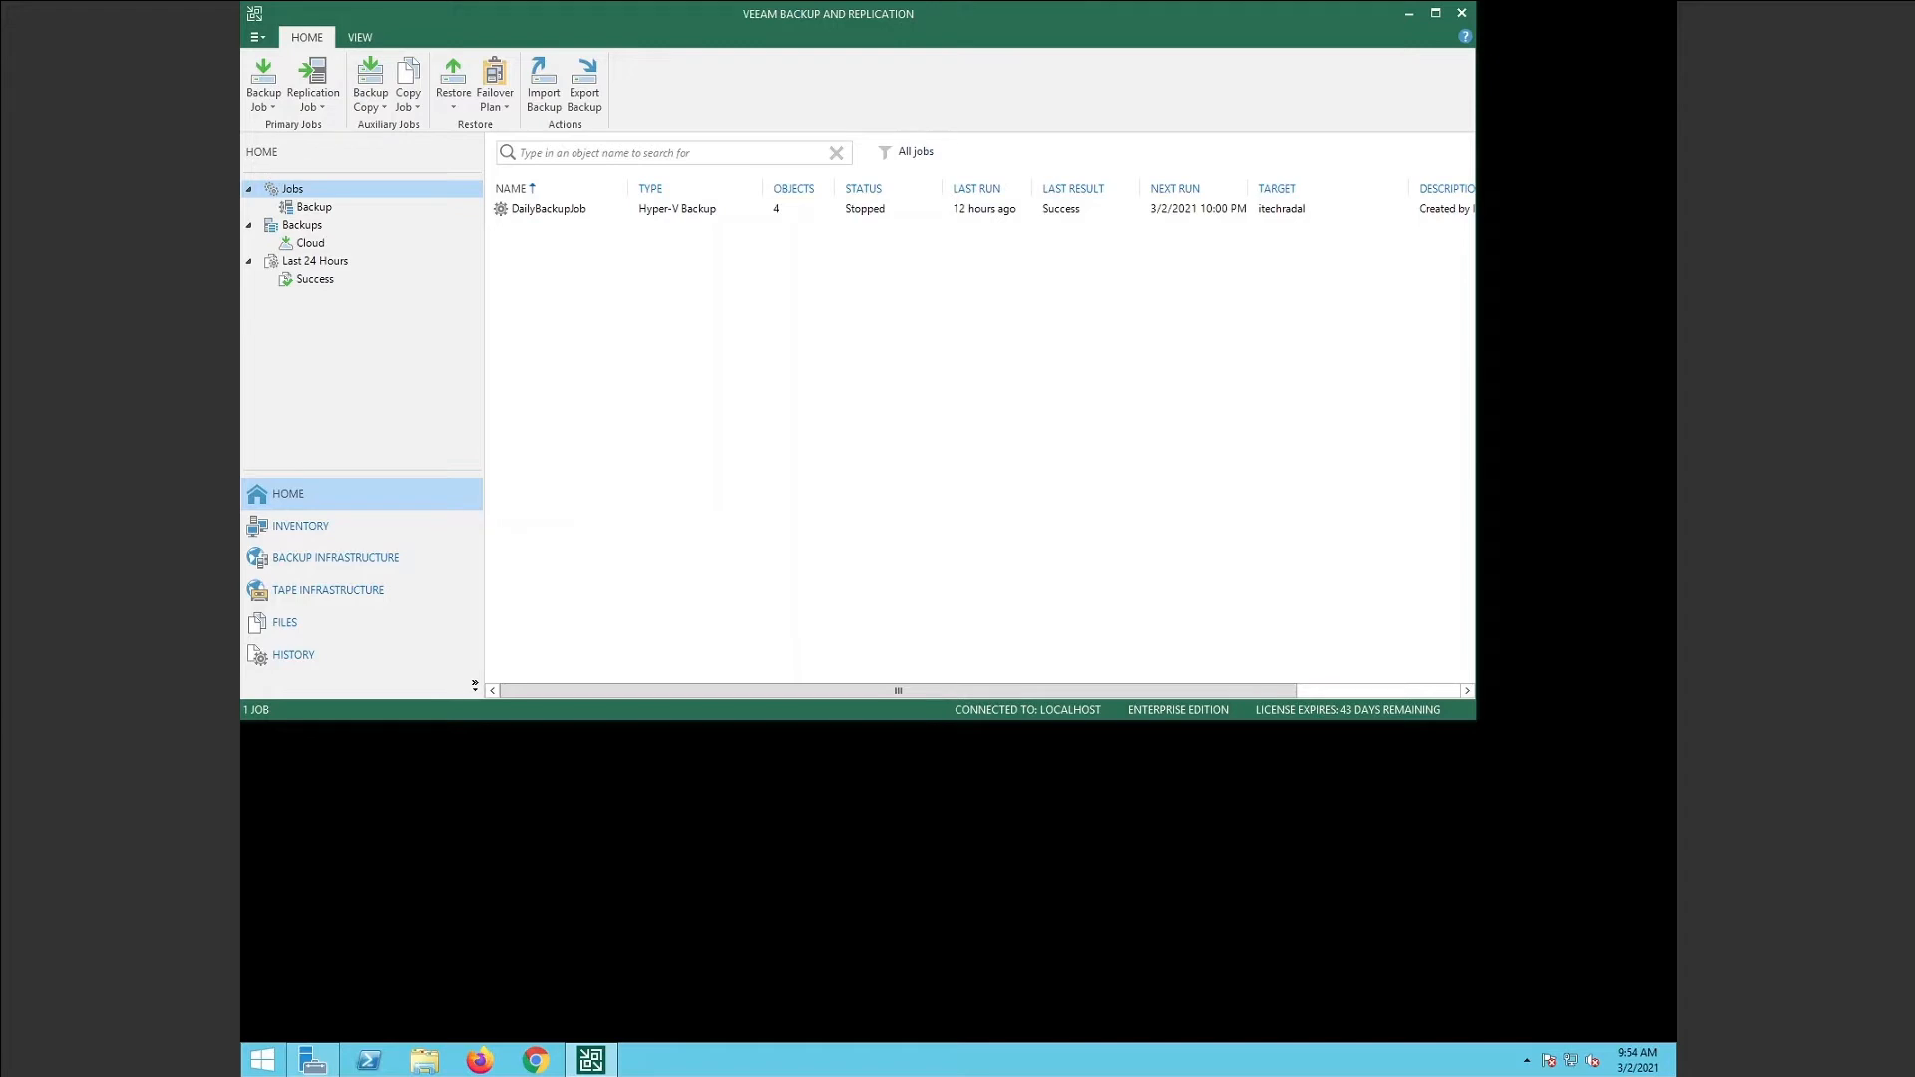
Create a new virtual machine replication job named 'IT-DFS01 Replica Job'.
left_click(321, 107)
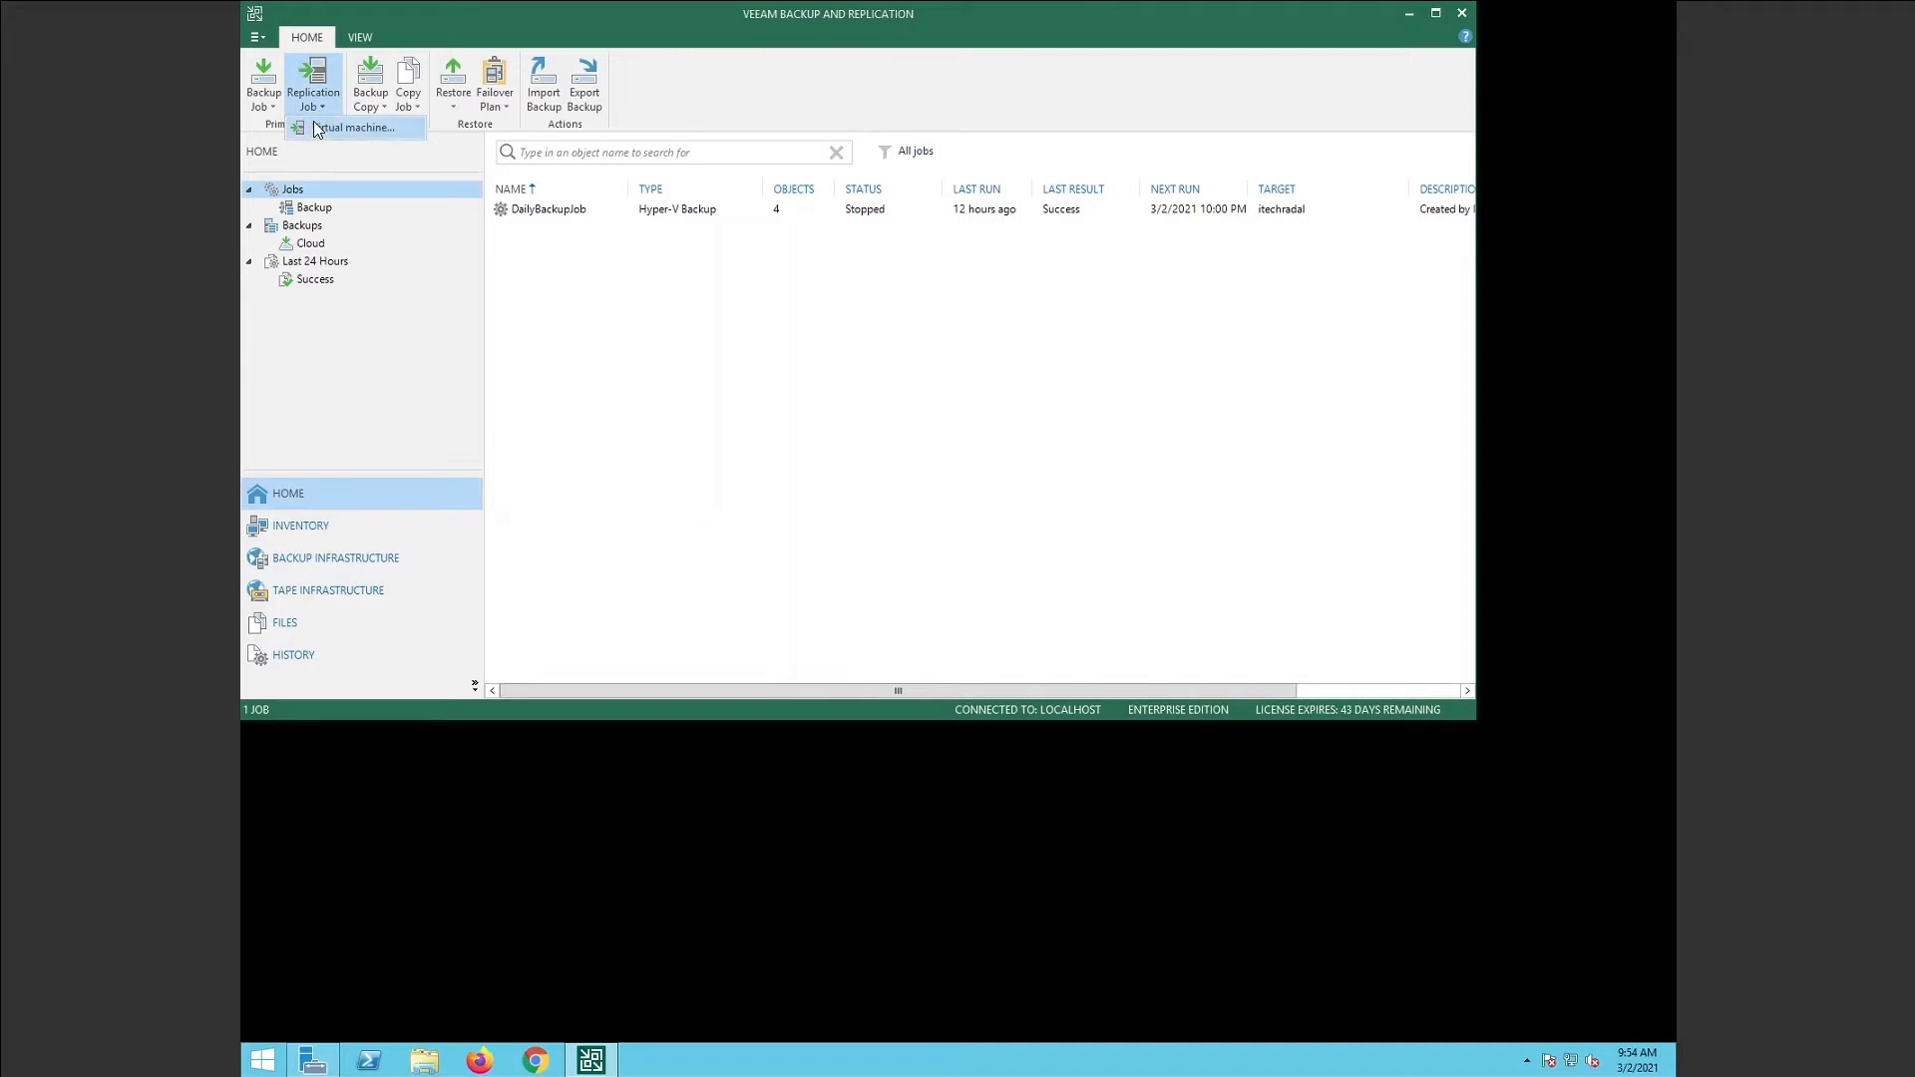
left_click(317, 128)
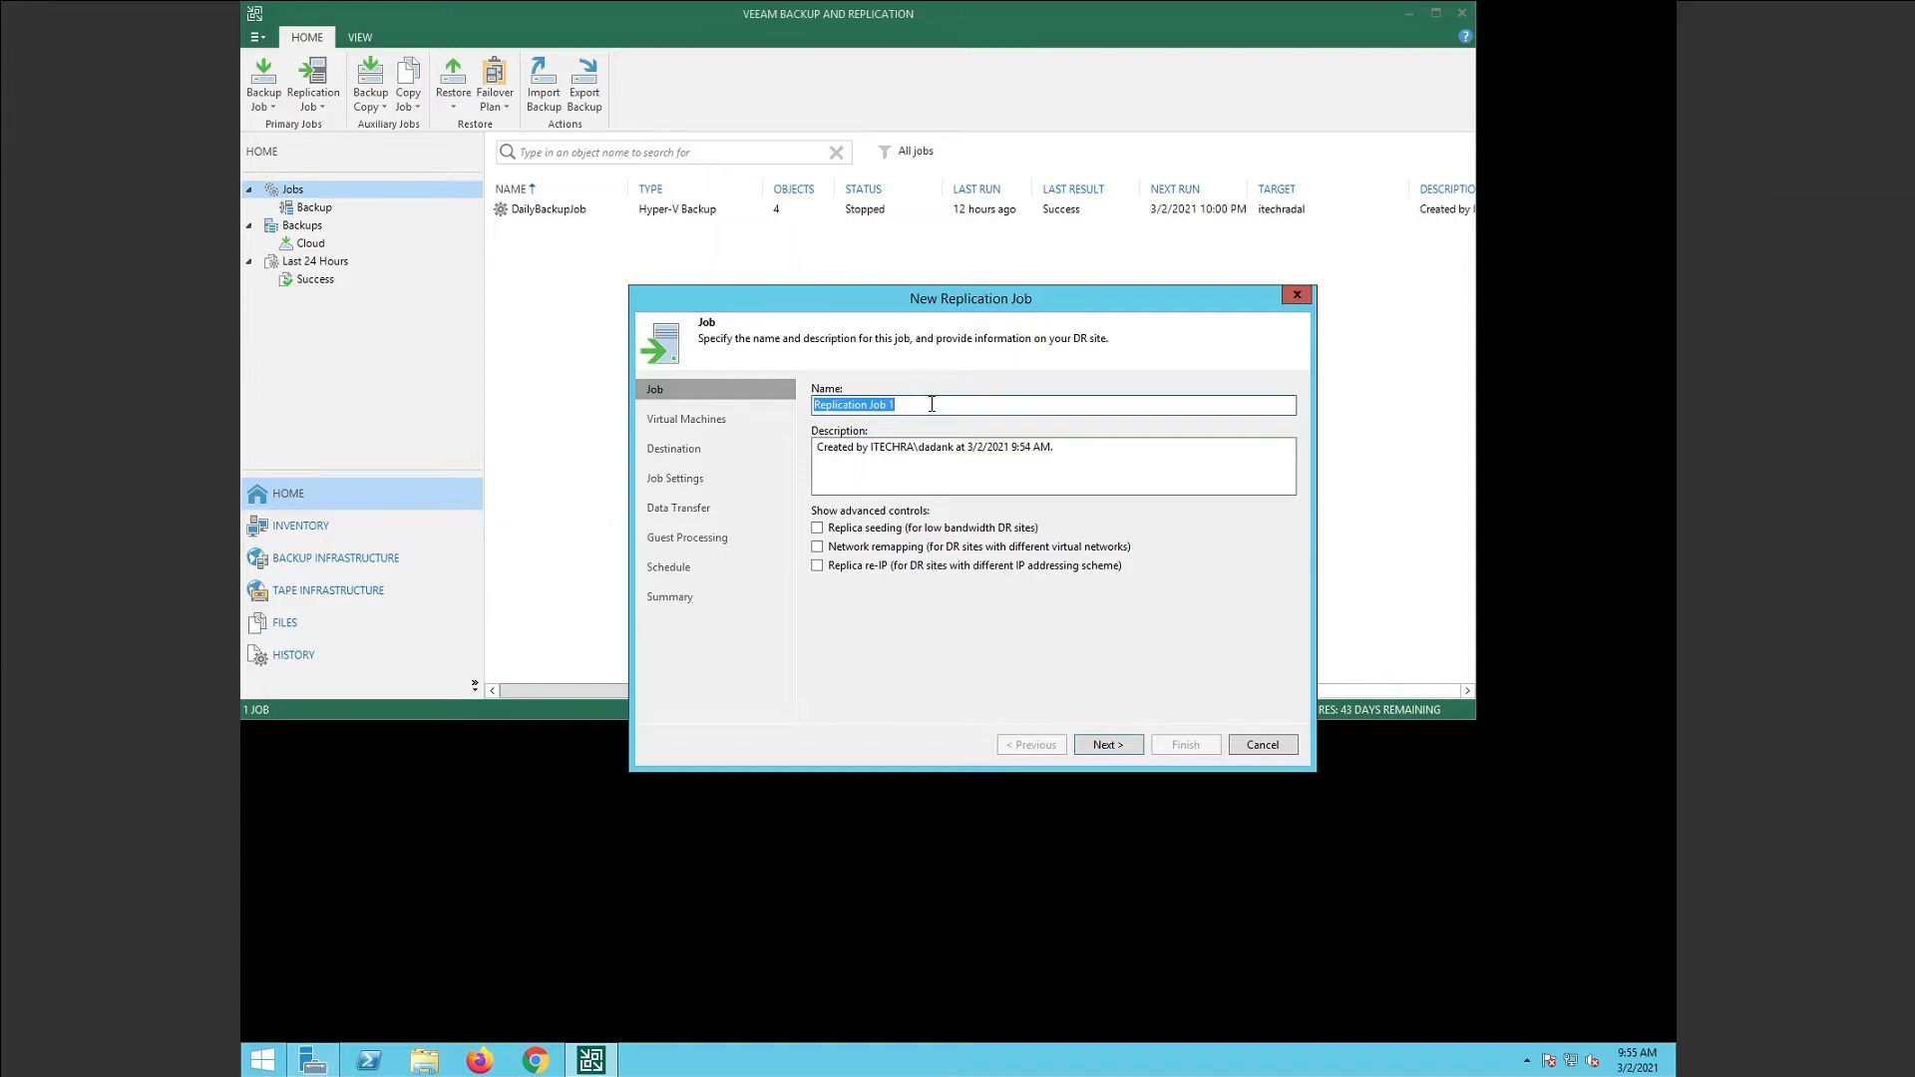
type("IT0")
type("DFS01")
type(" Replica ")
type("Job")
Add only the IT-DFS01 VM from host 10.1.1.41 to the job and continue to Destination.
left_click(1105, 747)
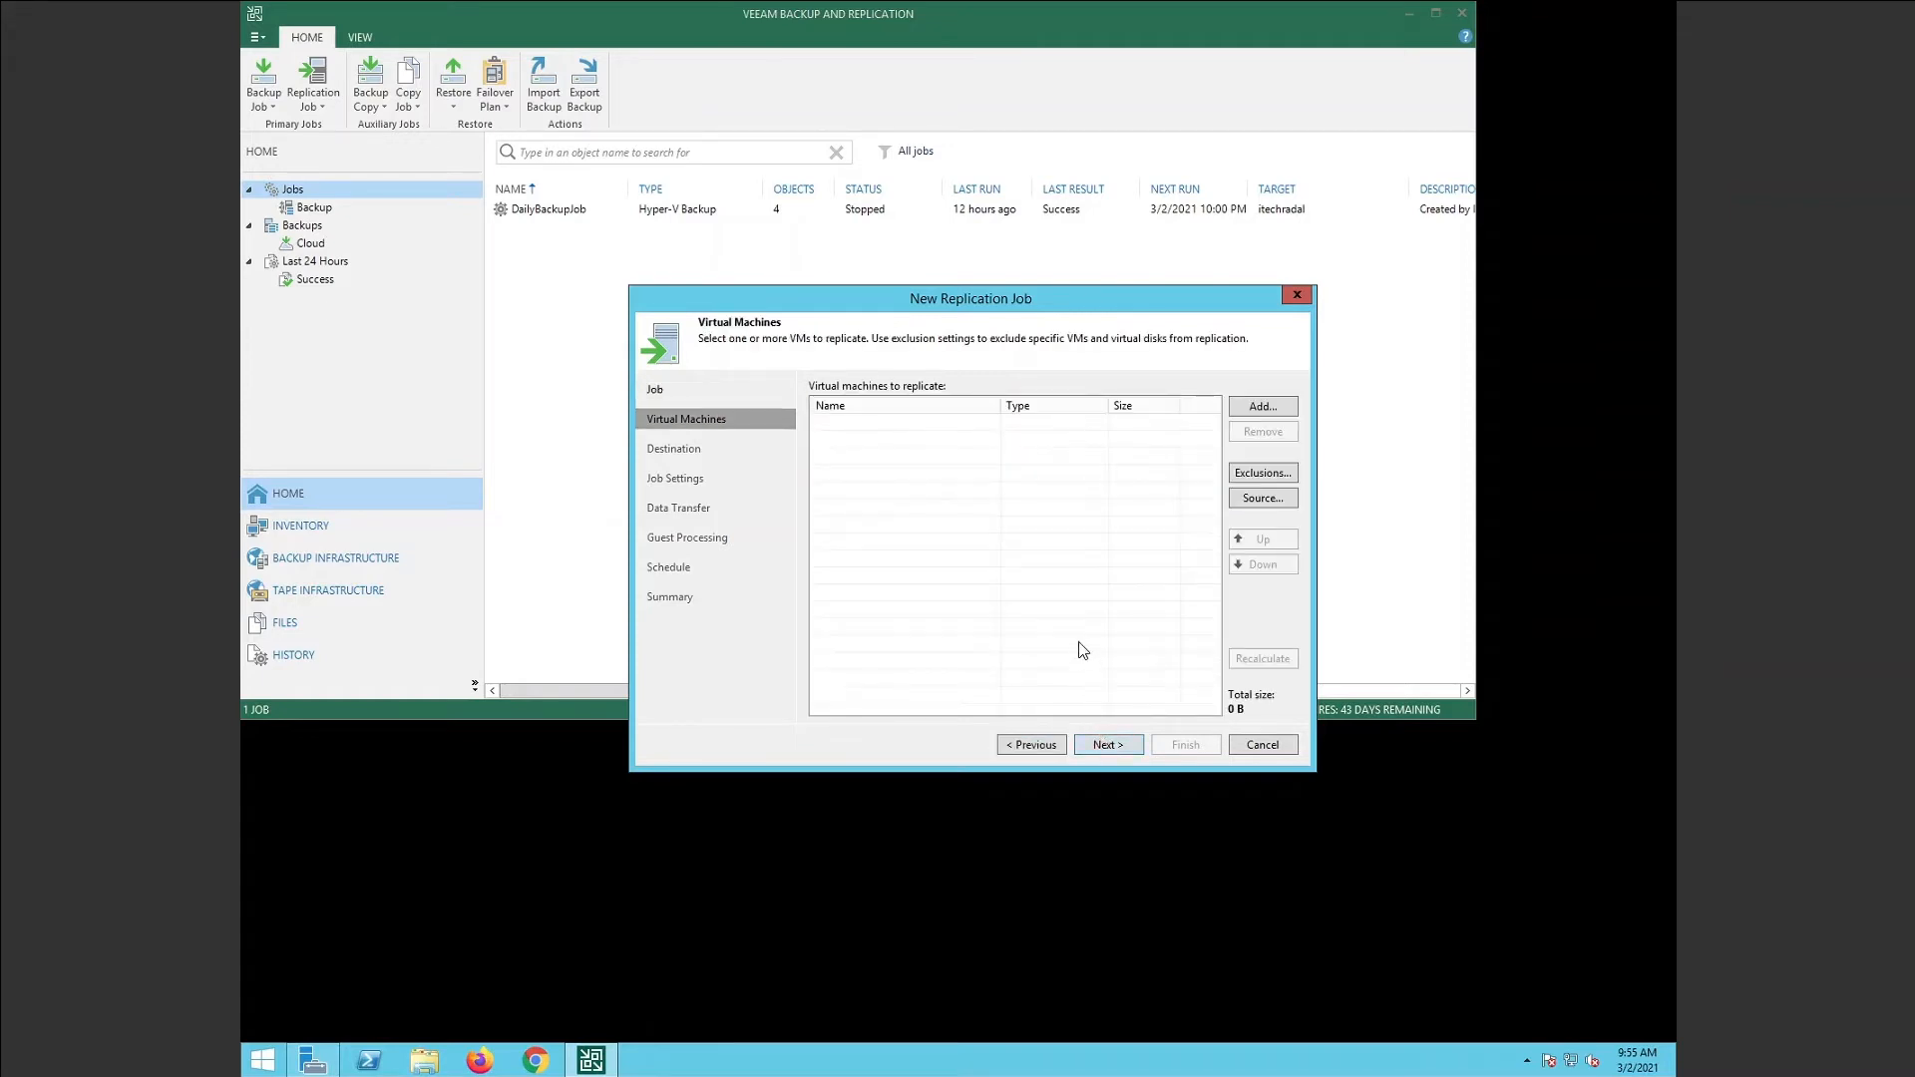
left_click(1262, 407)
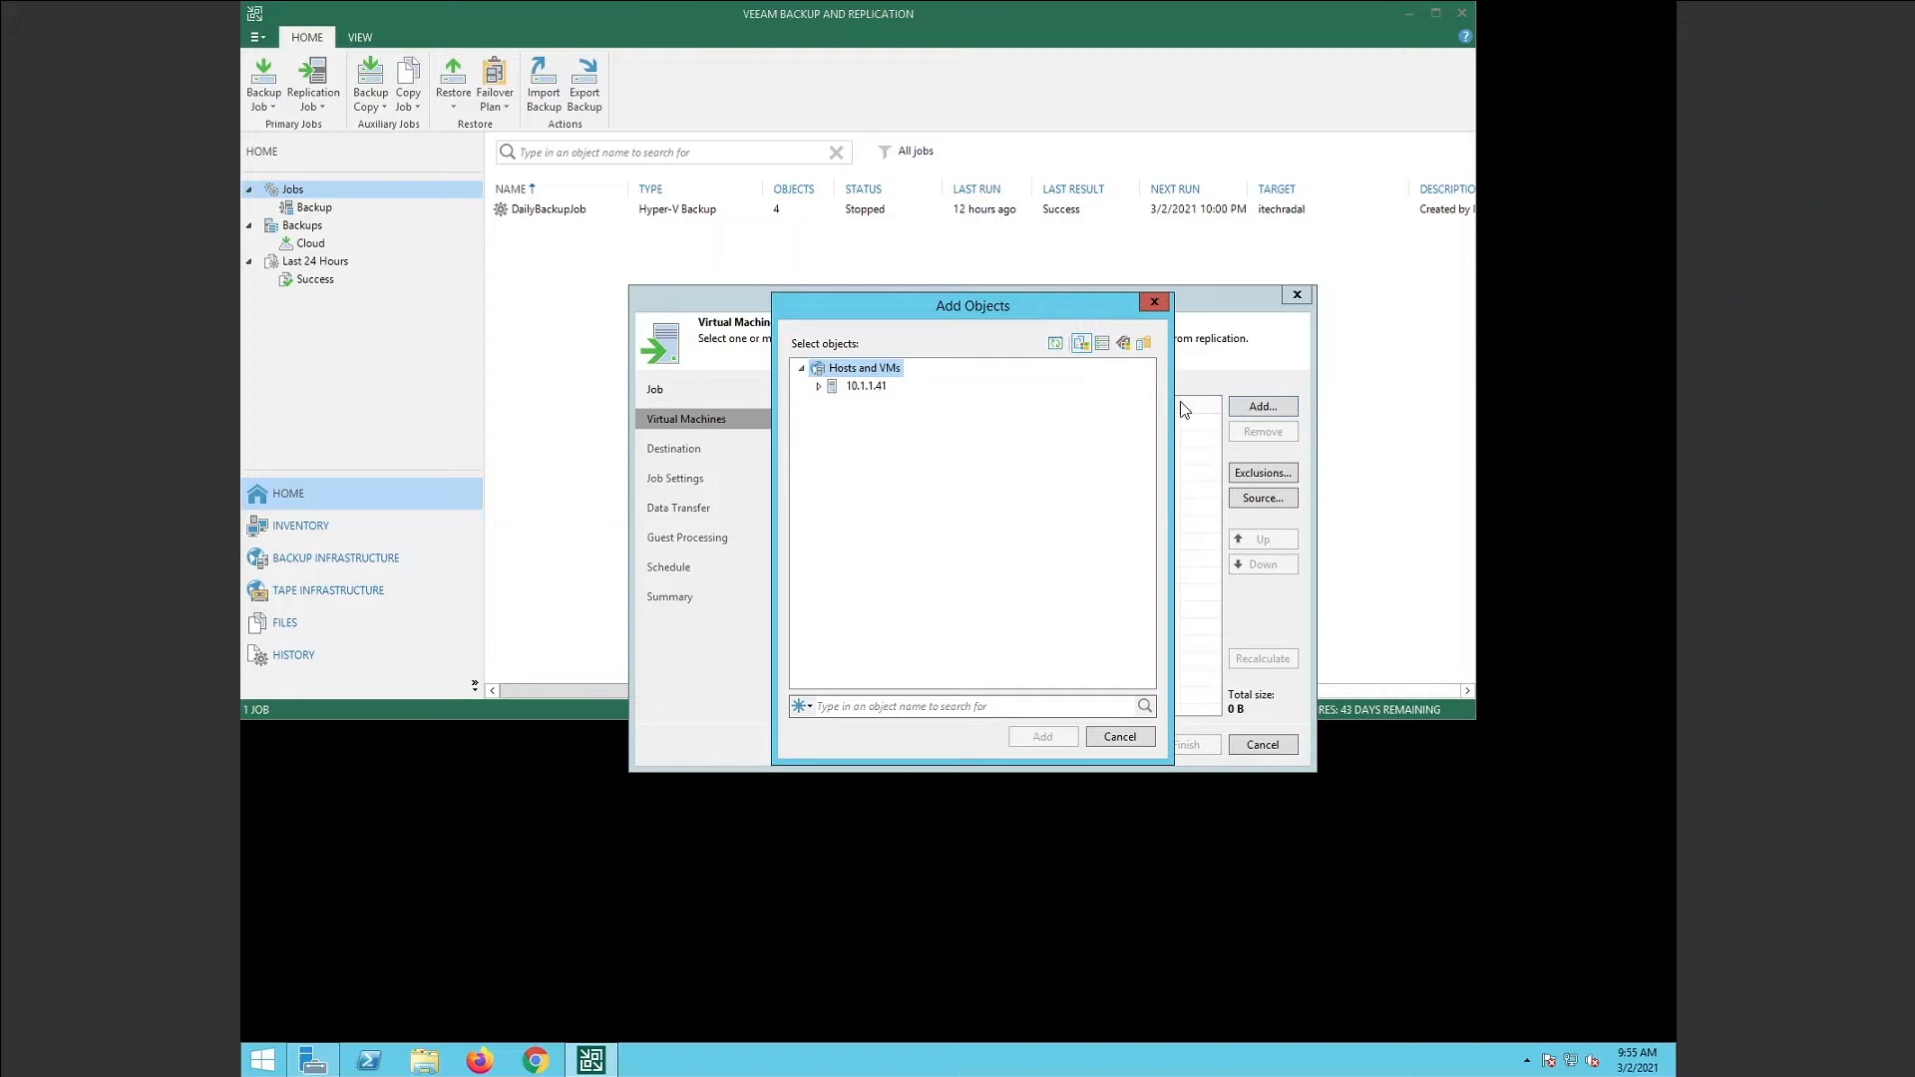
left_click(821, 388)
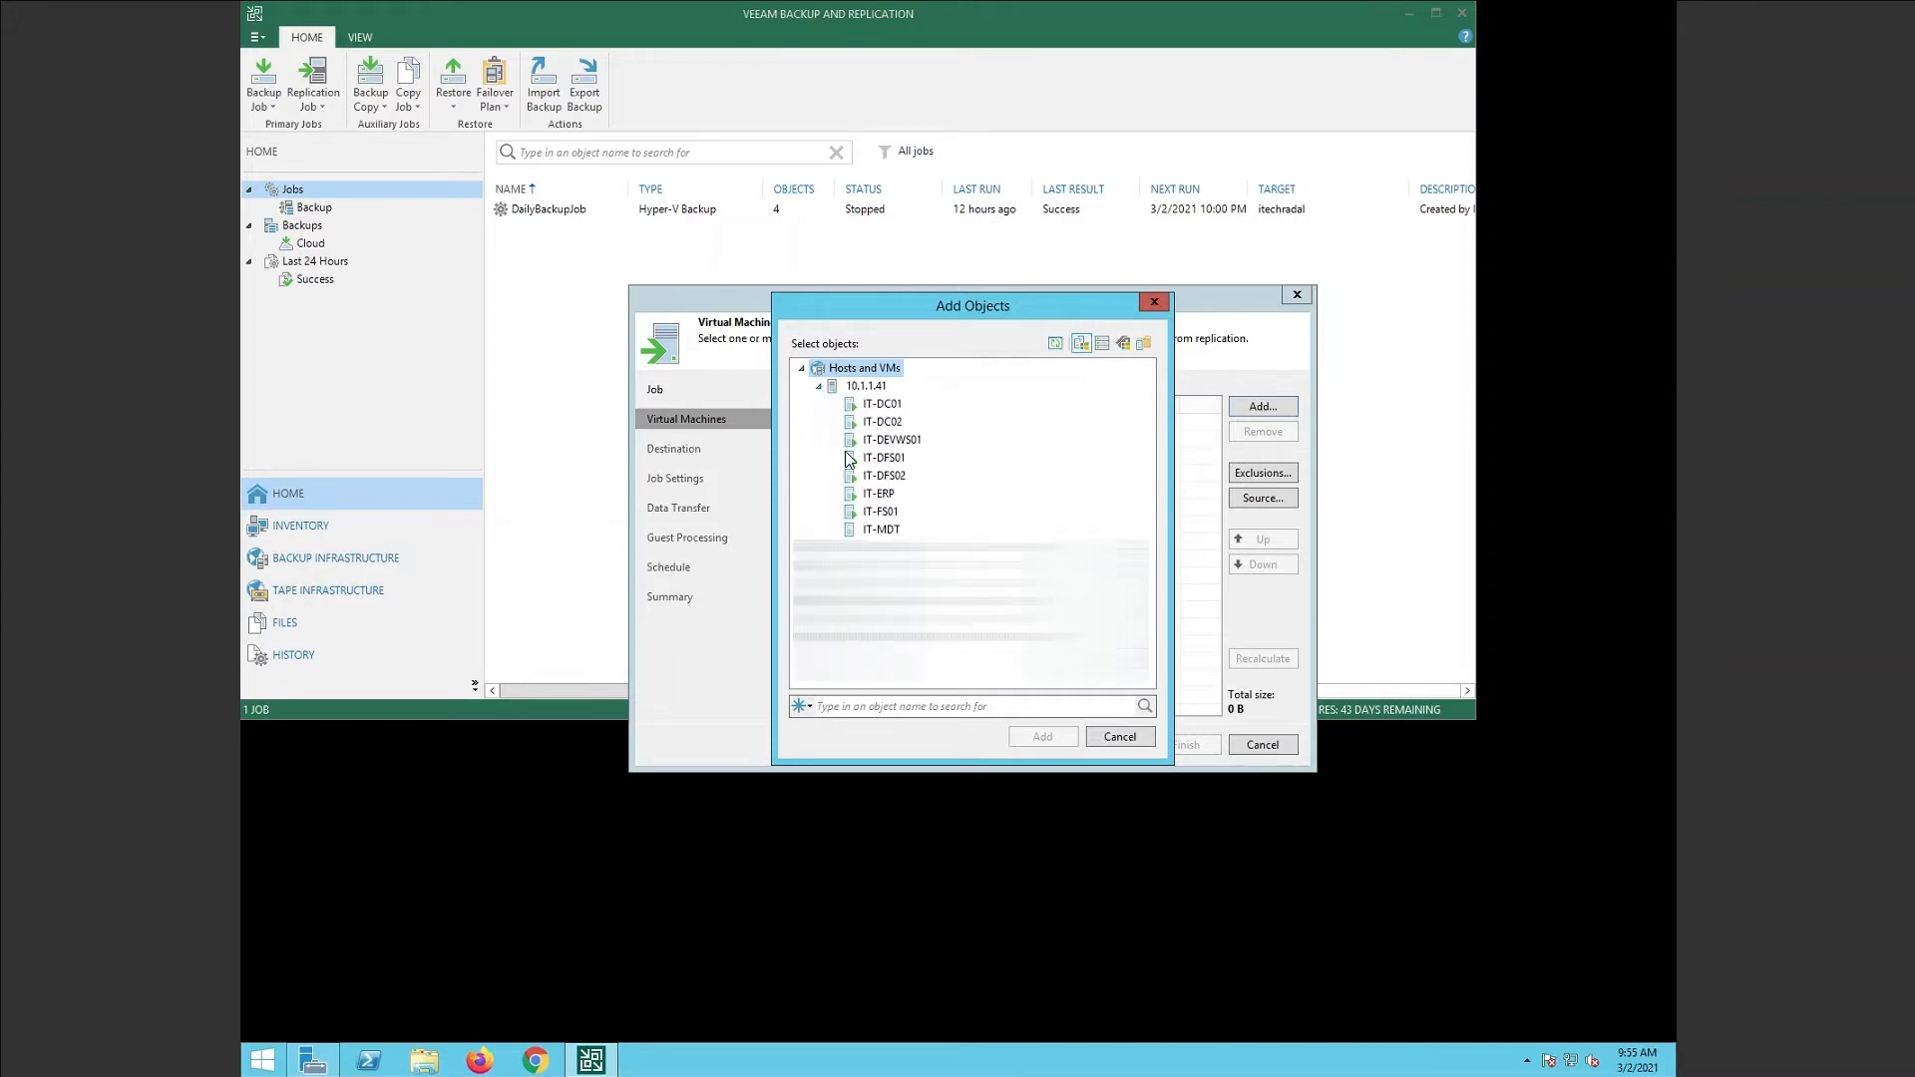
left_click(852, 463)
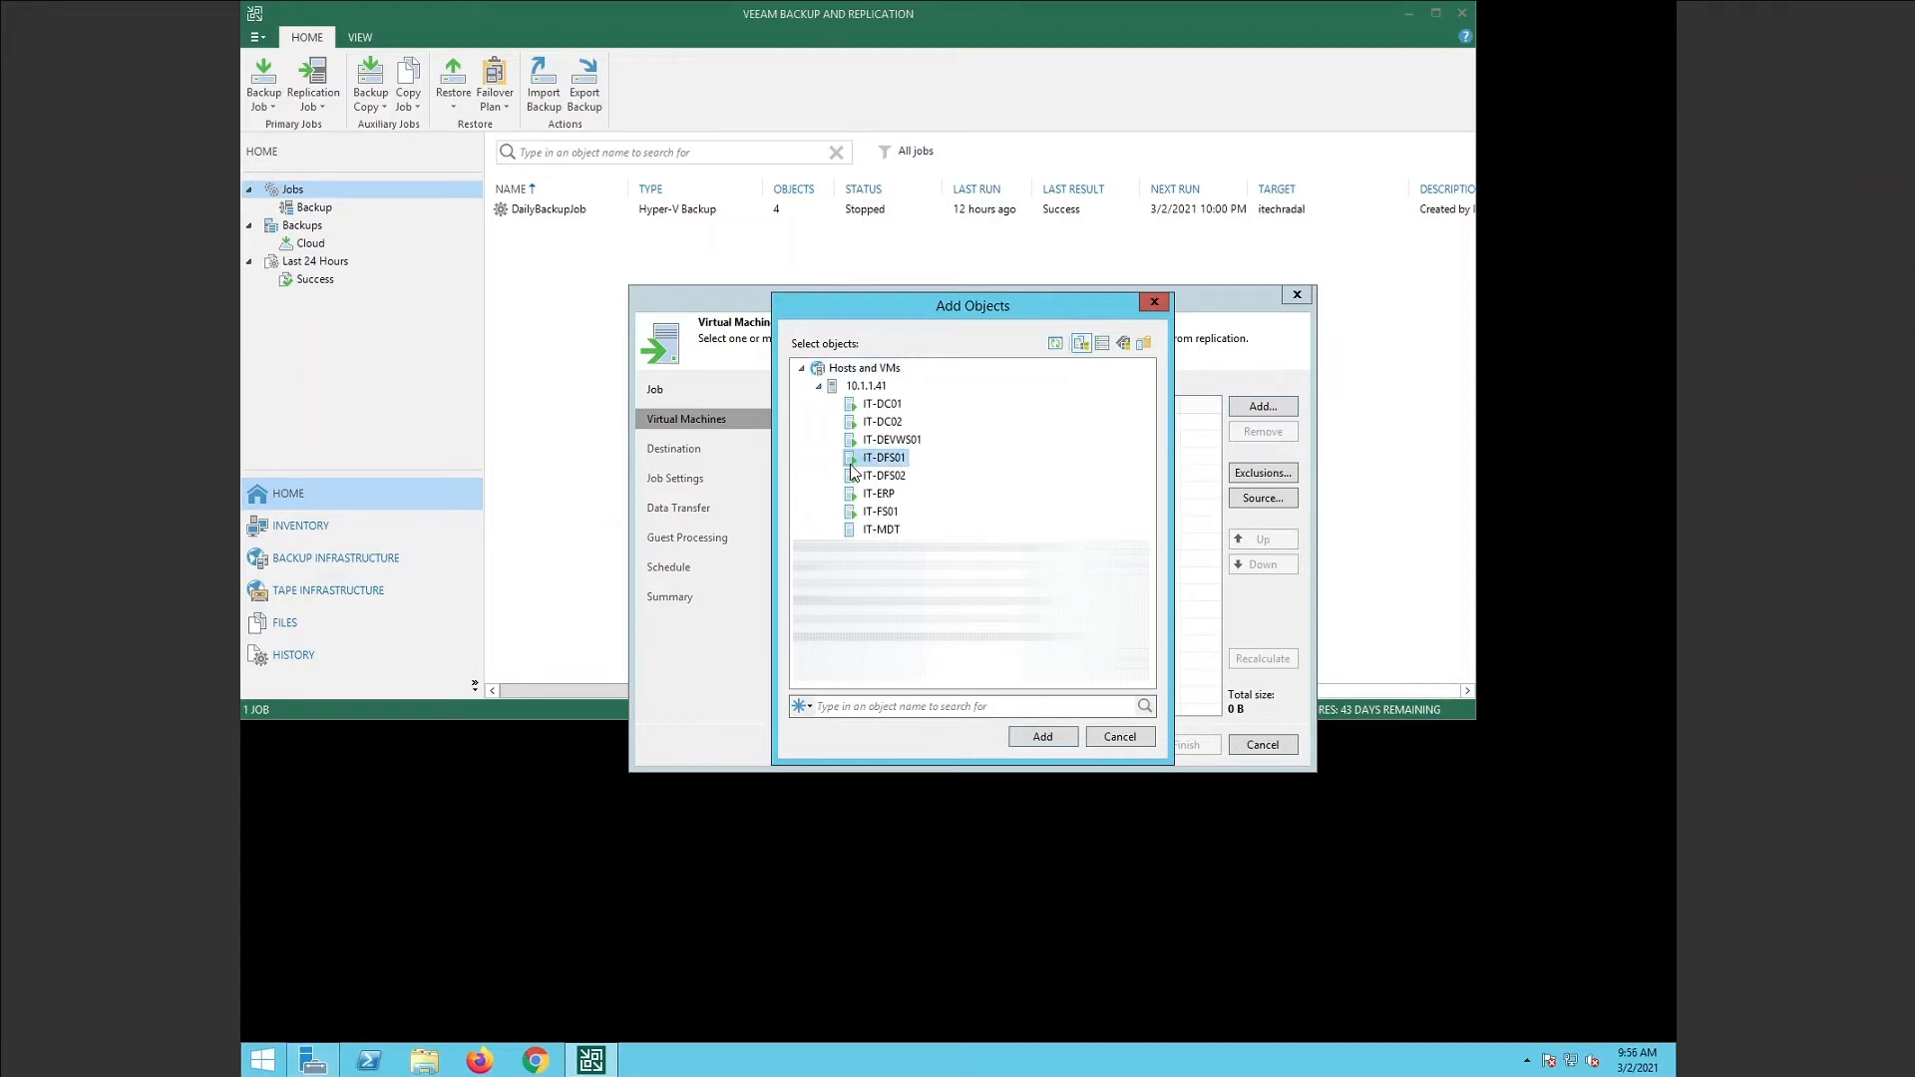
left_click(868, 477, "ctrl")
left_click(895, 479, "ctrl")
left_click(1043, 738)
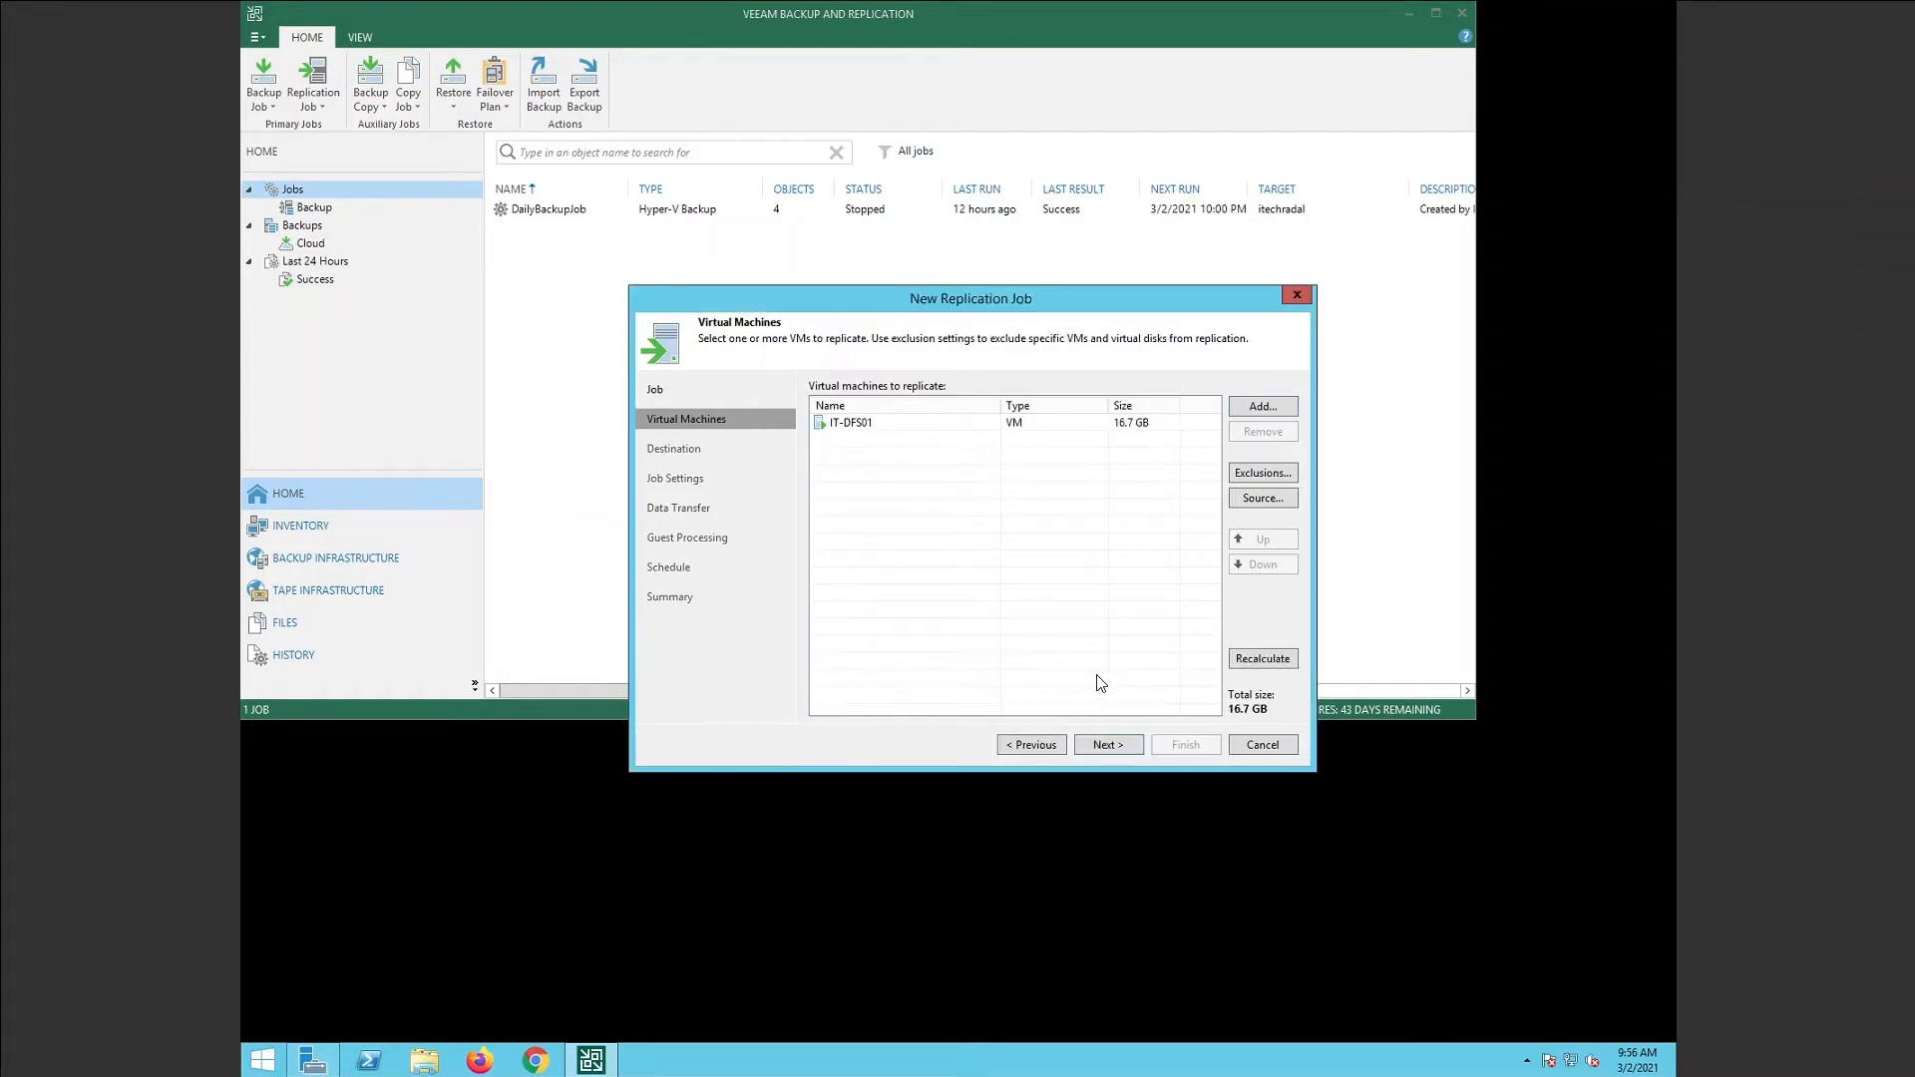
left_click(1109, 745)
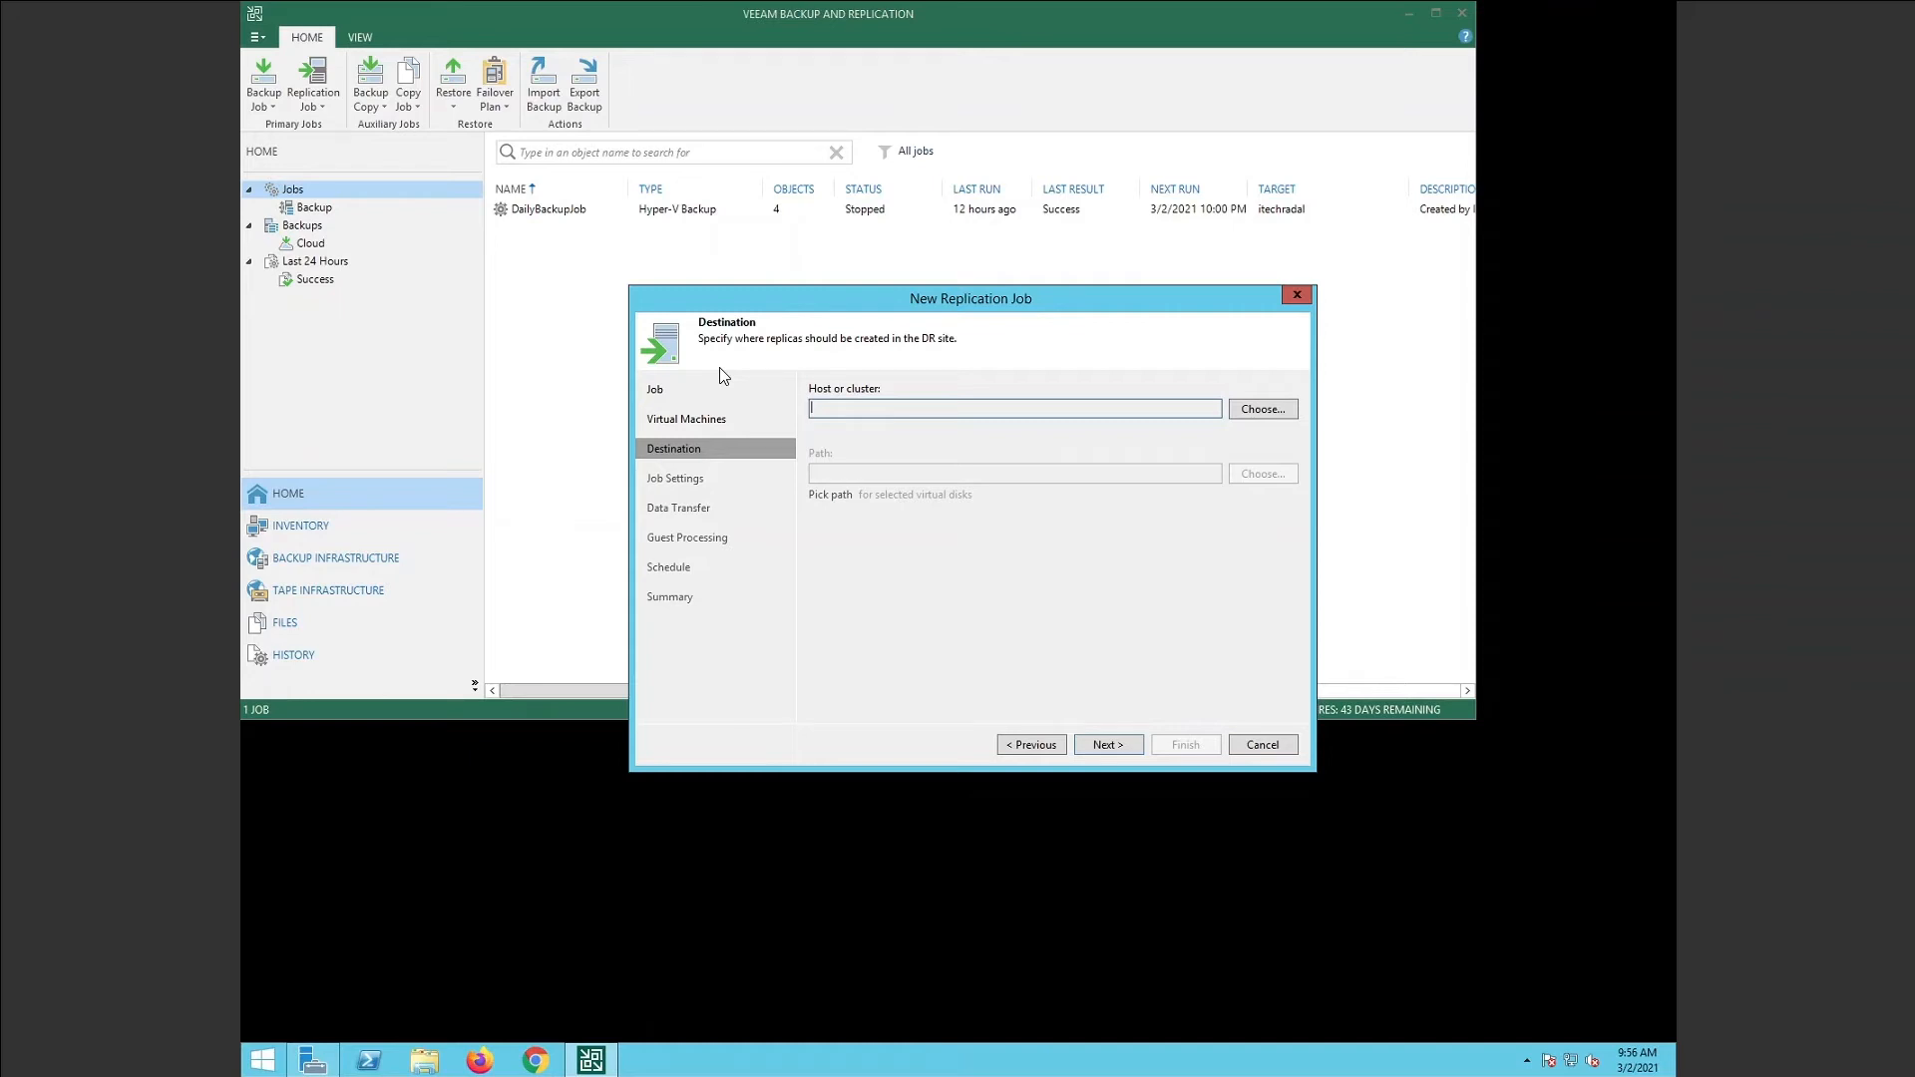
Set Hyper-V host 10.1.1.41 as replica destination, keeping the D:\Replicas path.
left_click(1251, 415)
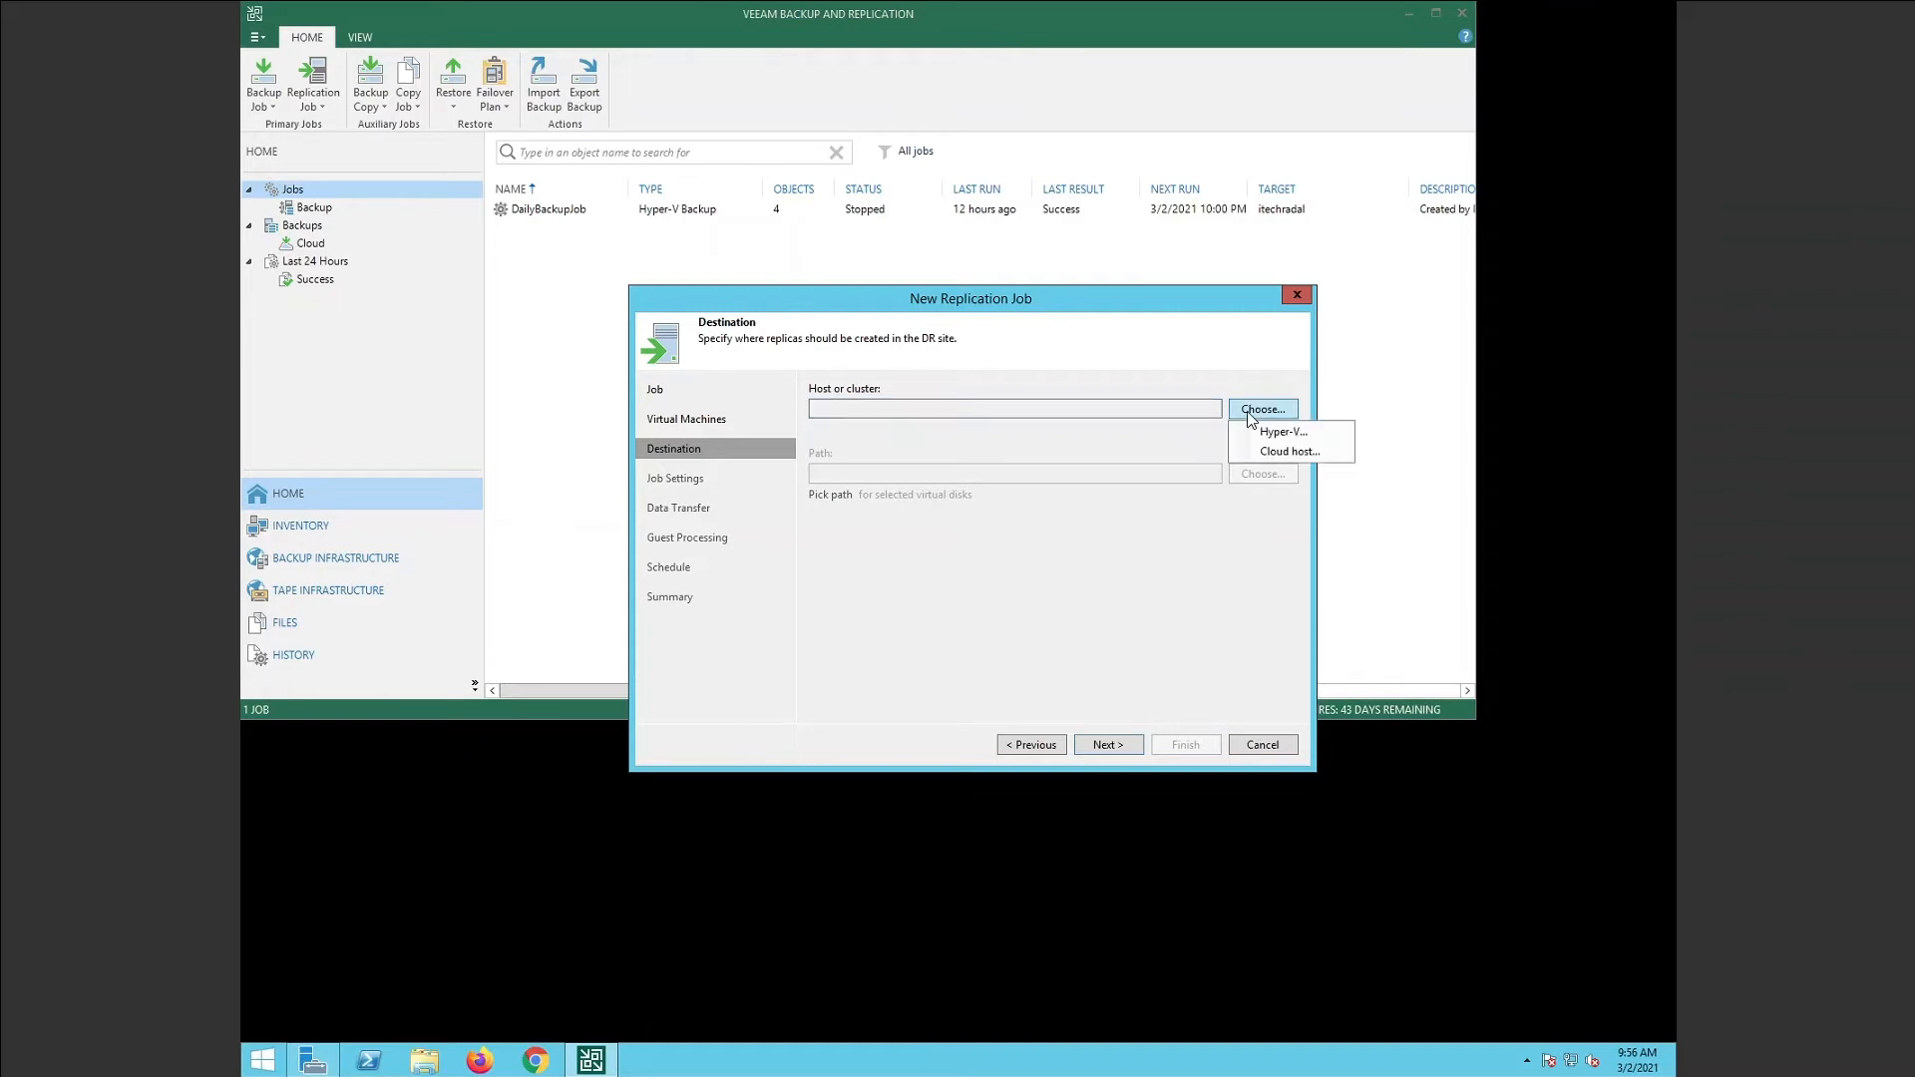
left_click(1255, 433)
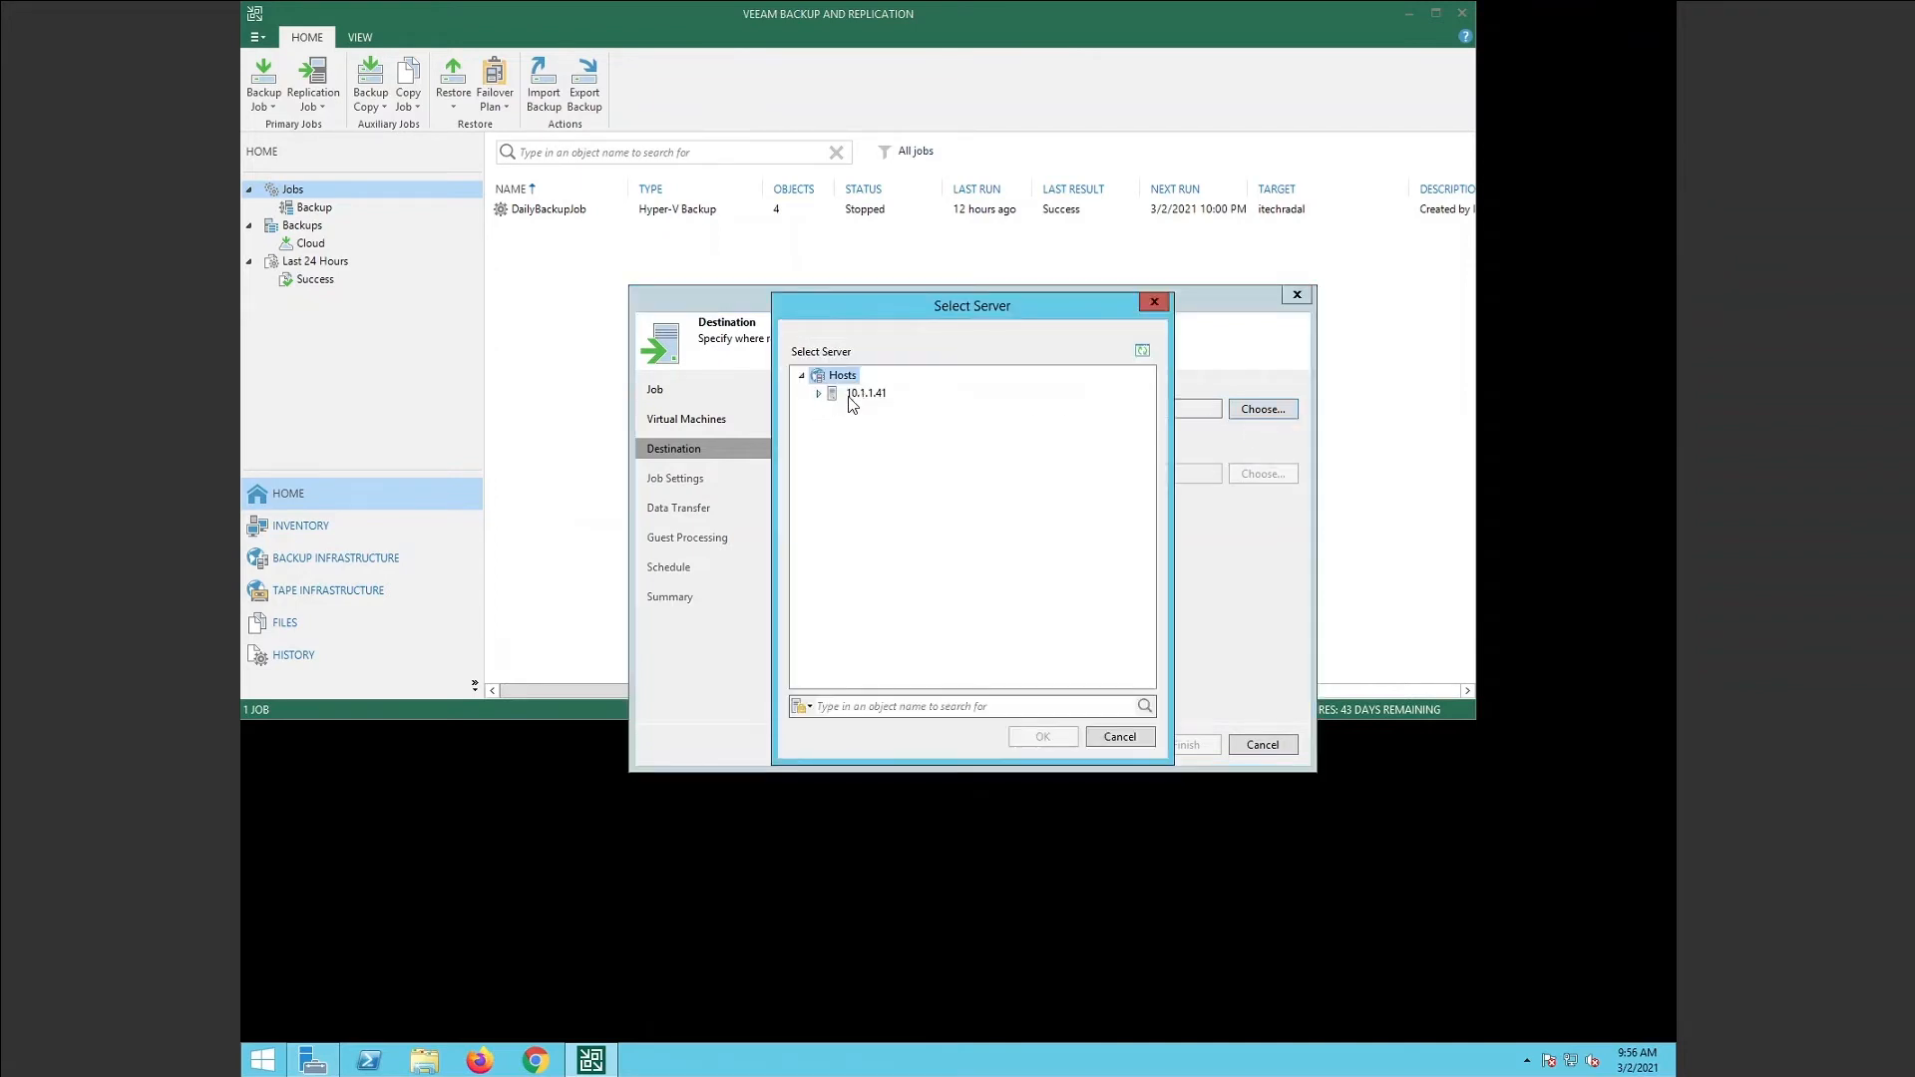
left_click(822, 395)
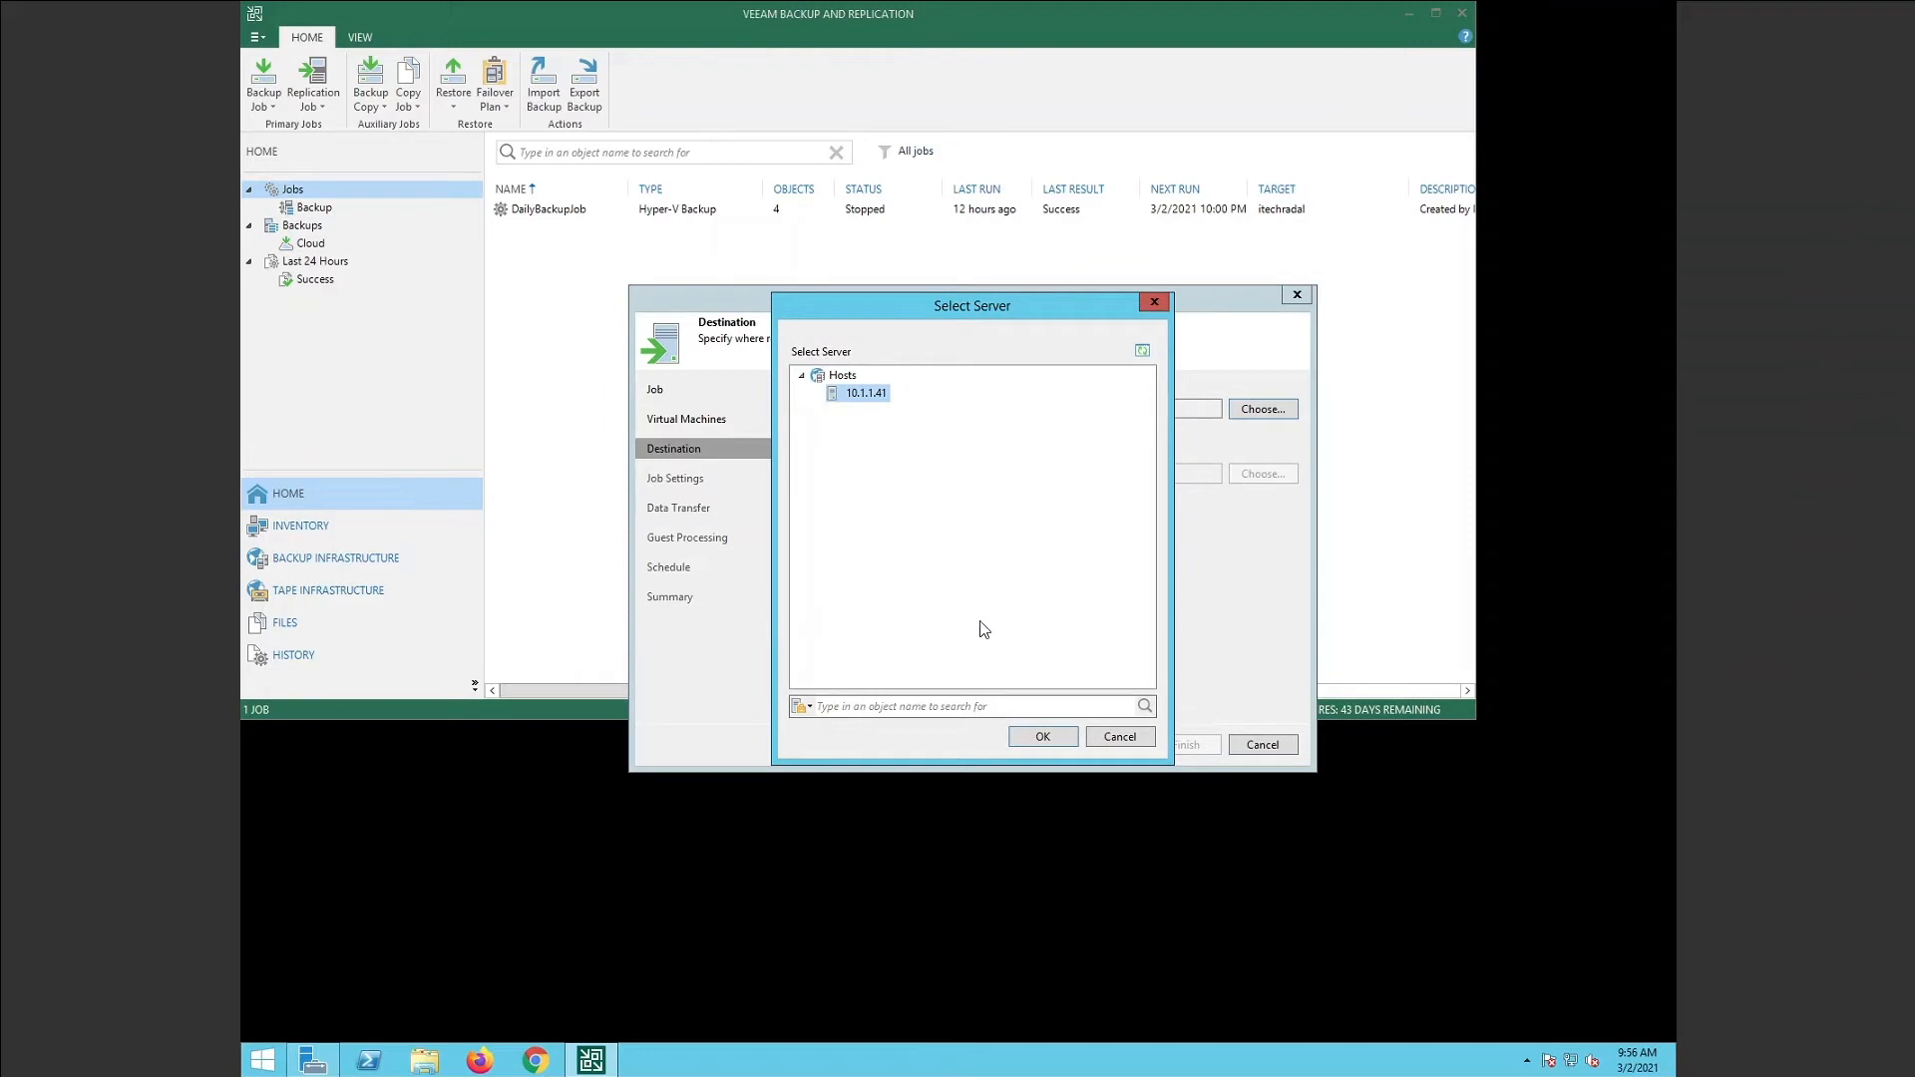
left_click(1056, 736)
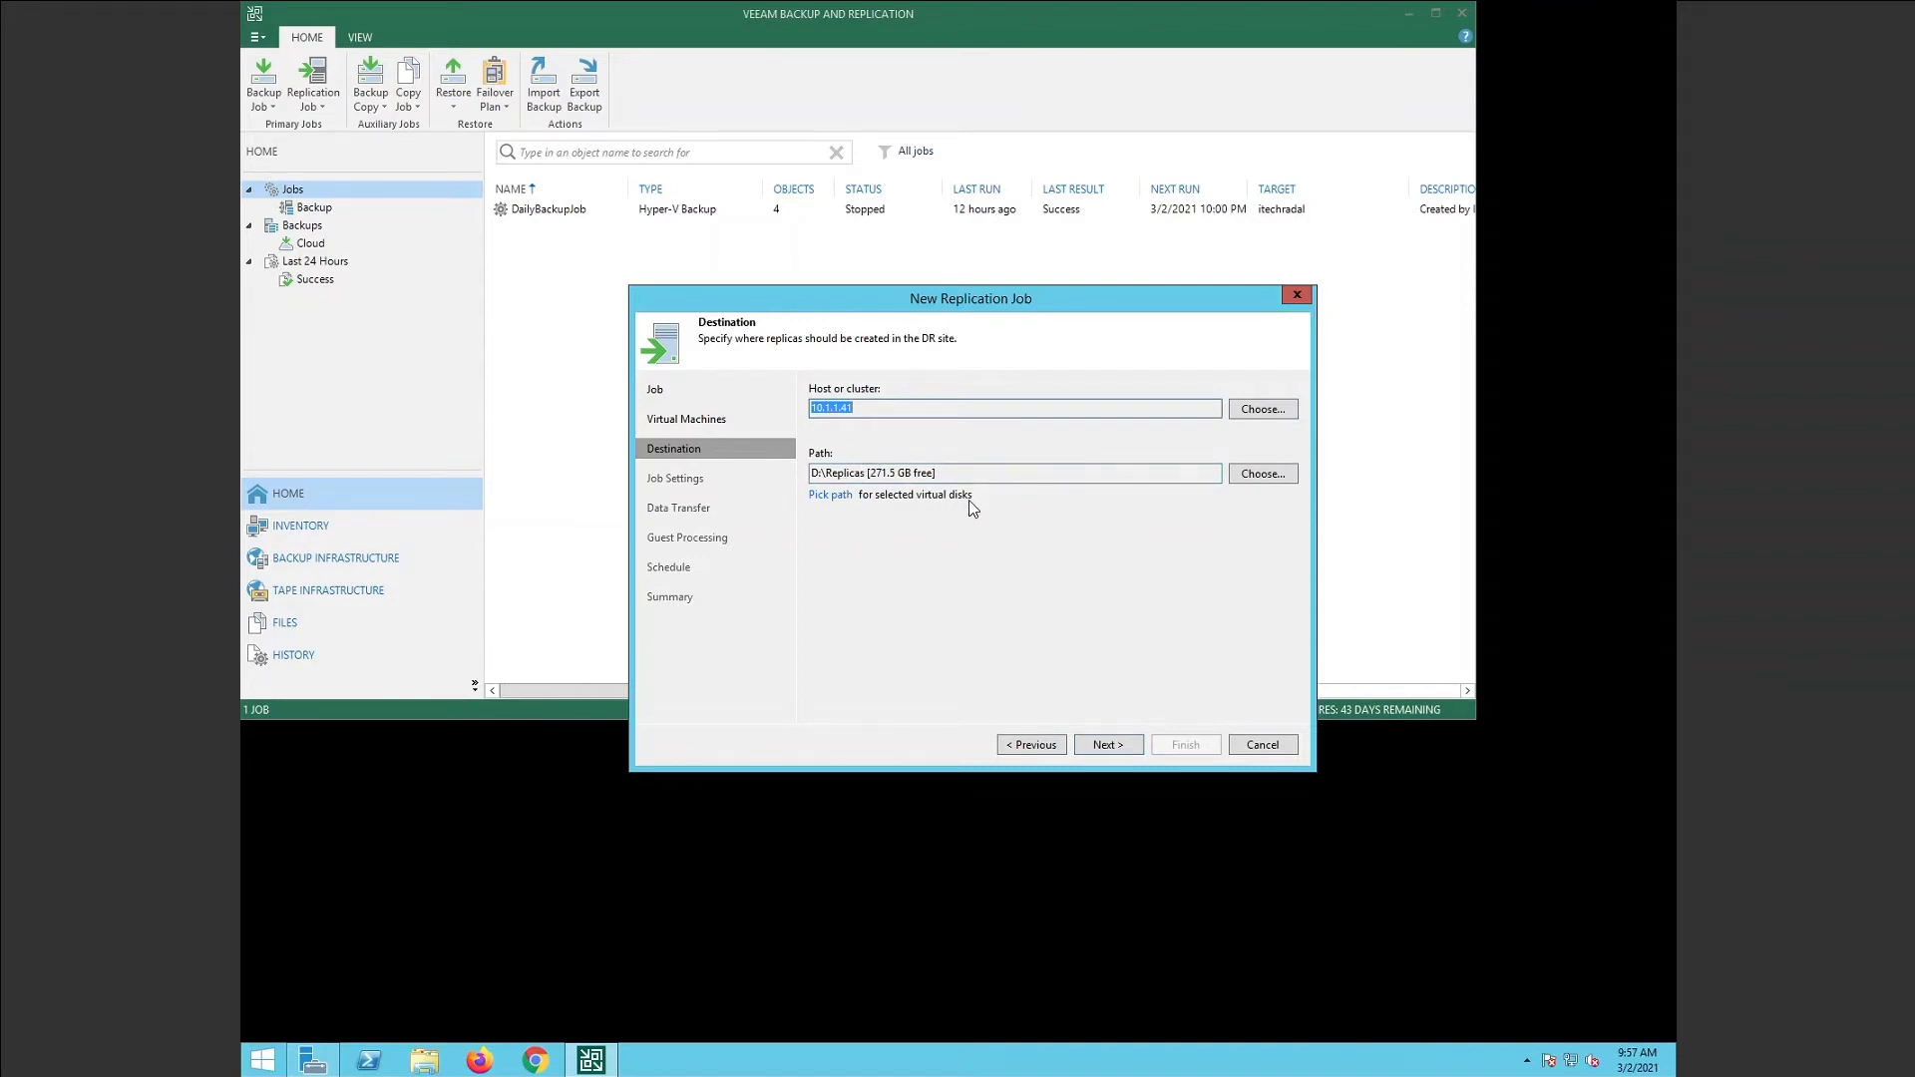
left_click(1102, 748)
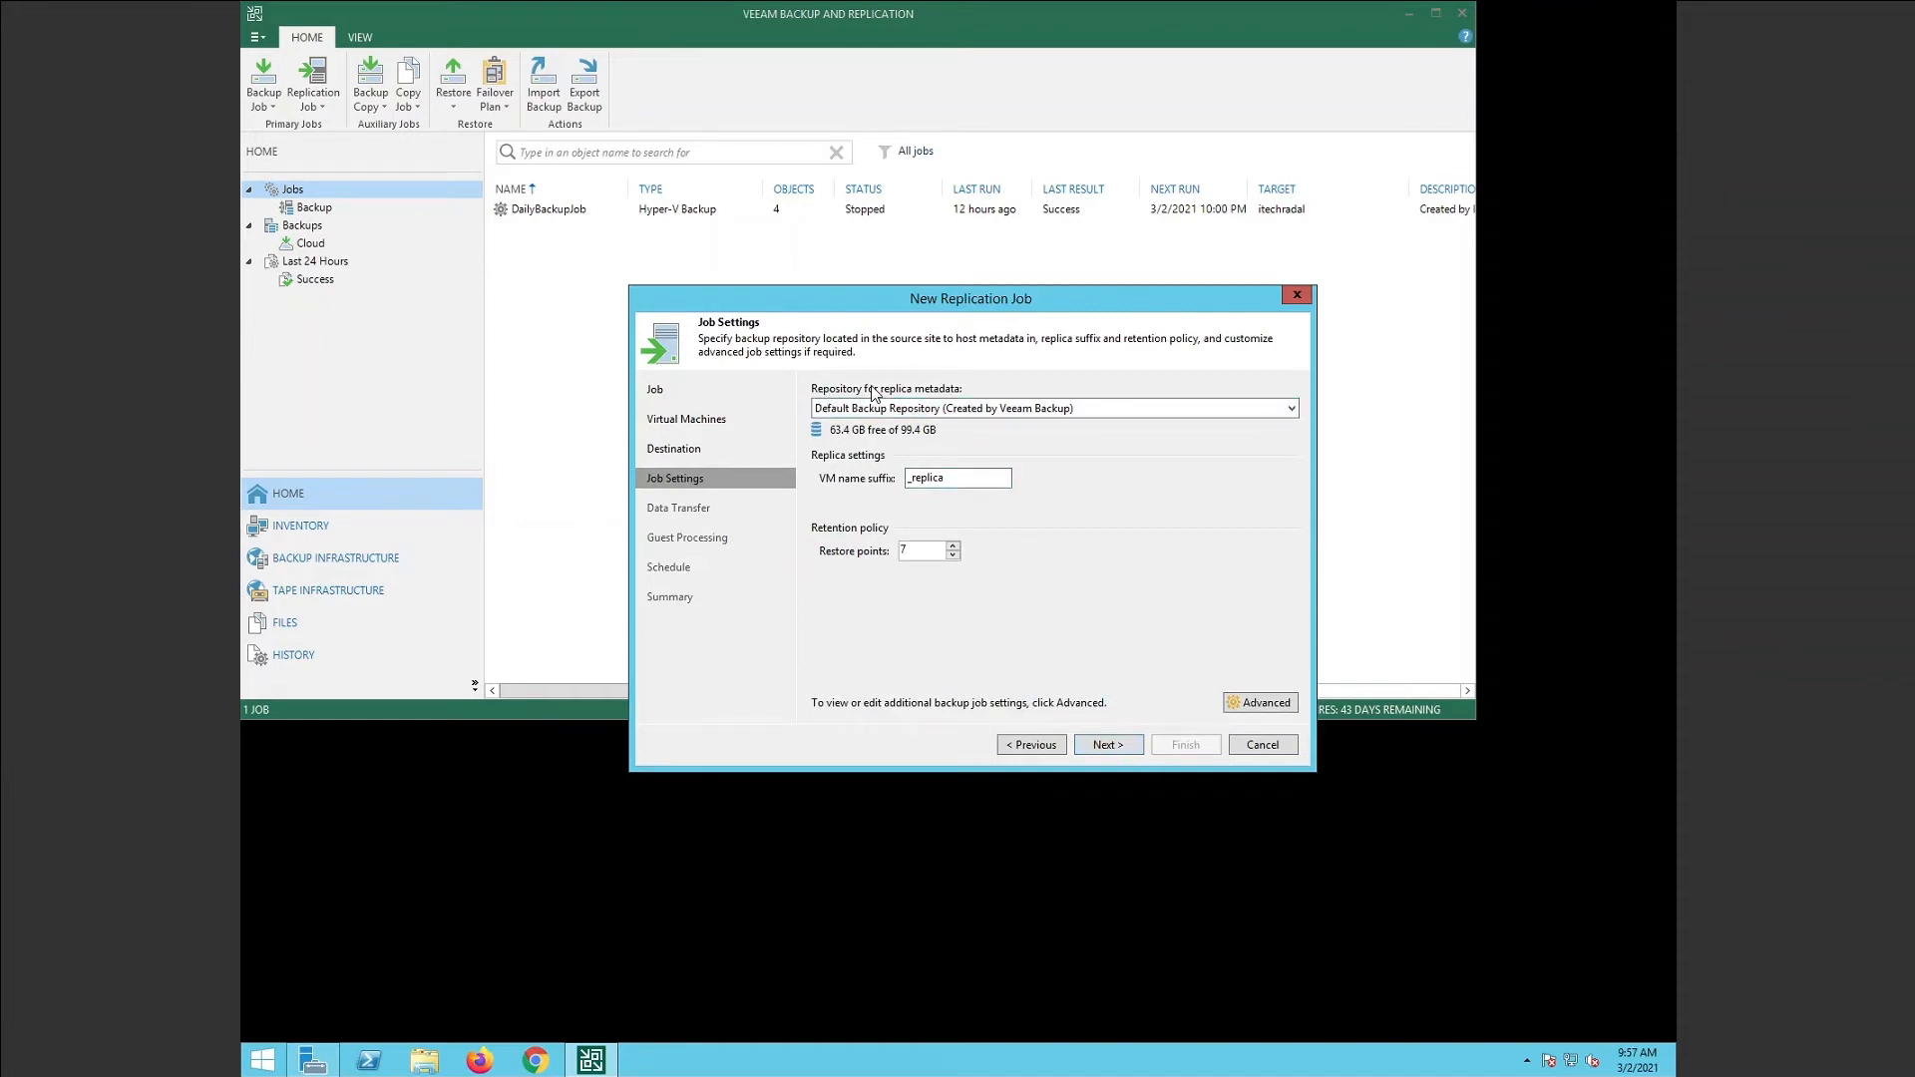
Keep Default Backup Repository, the _replica suffix and 7 restore points, then continue.
left_click(1018, 409)
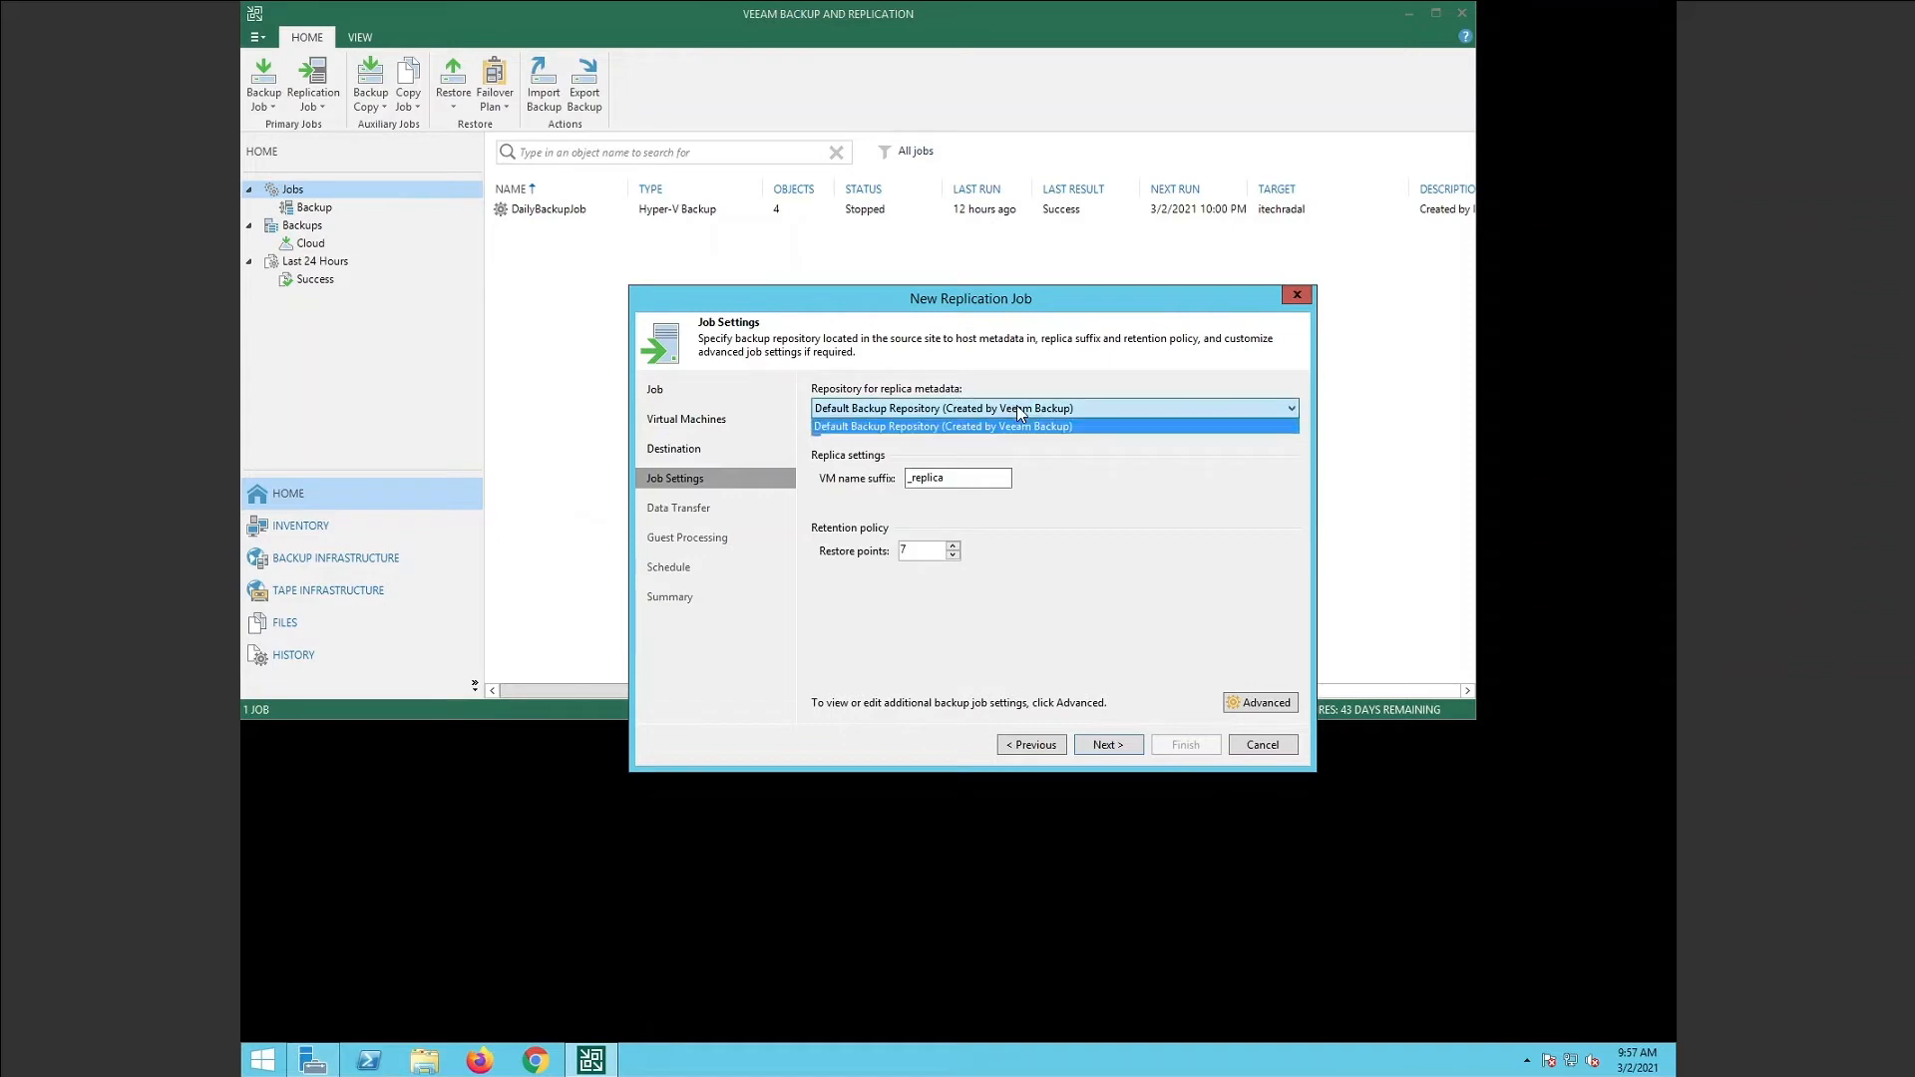
left_click(1027, 426)
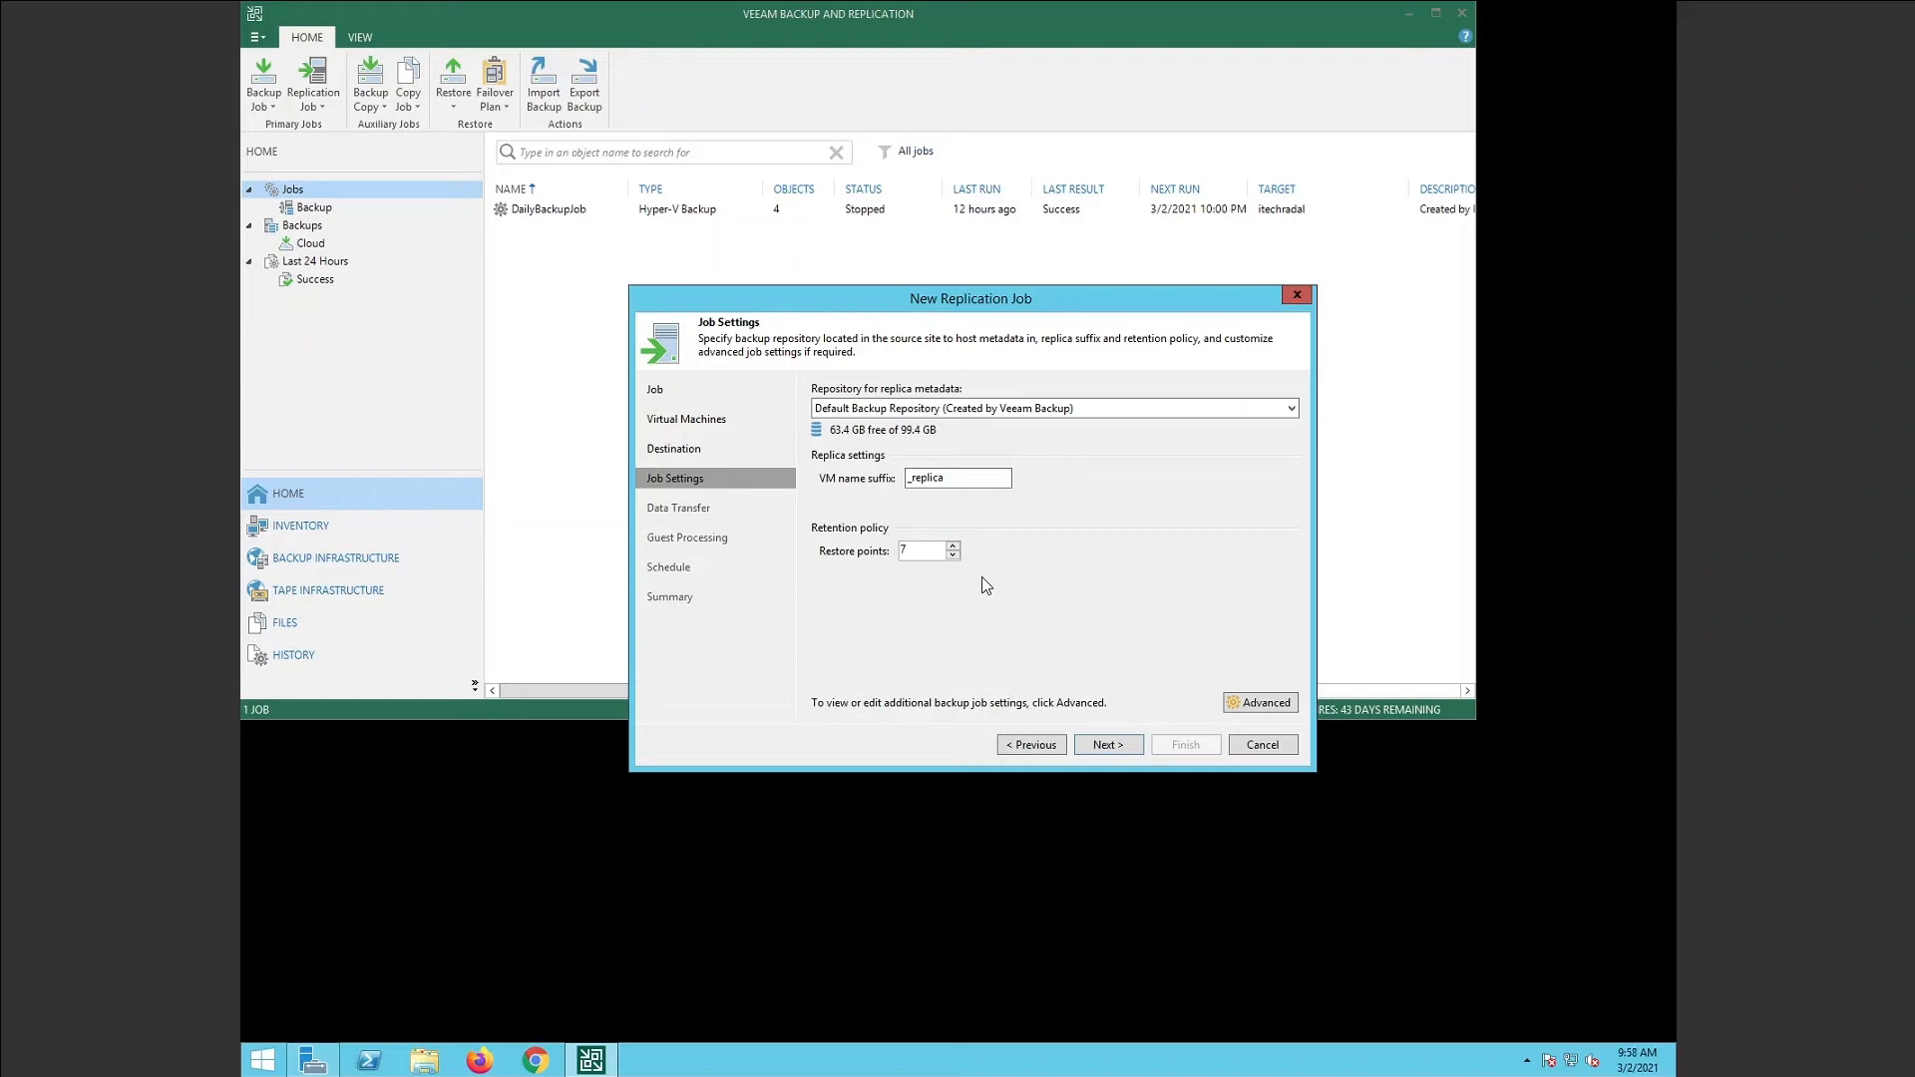
left_click(1105, 746)
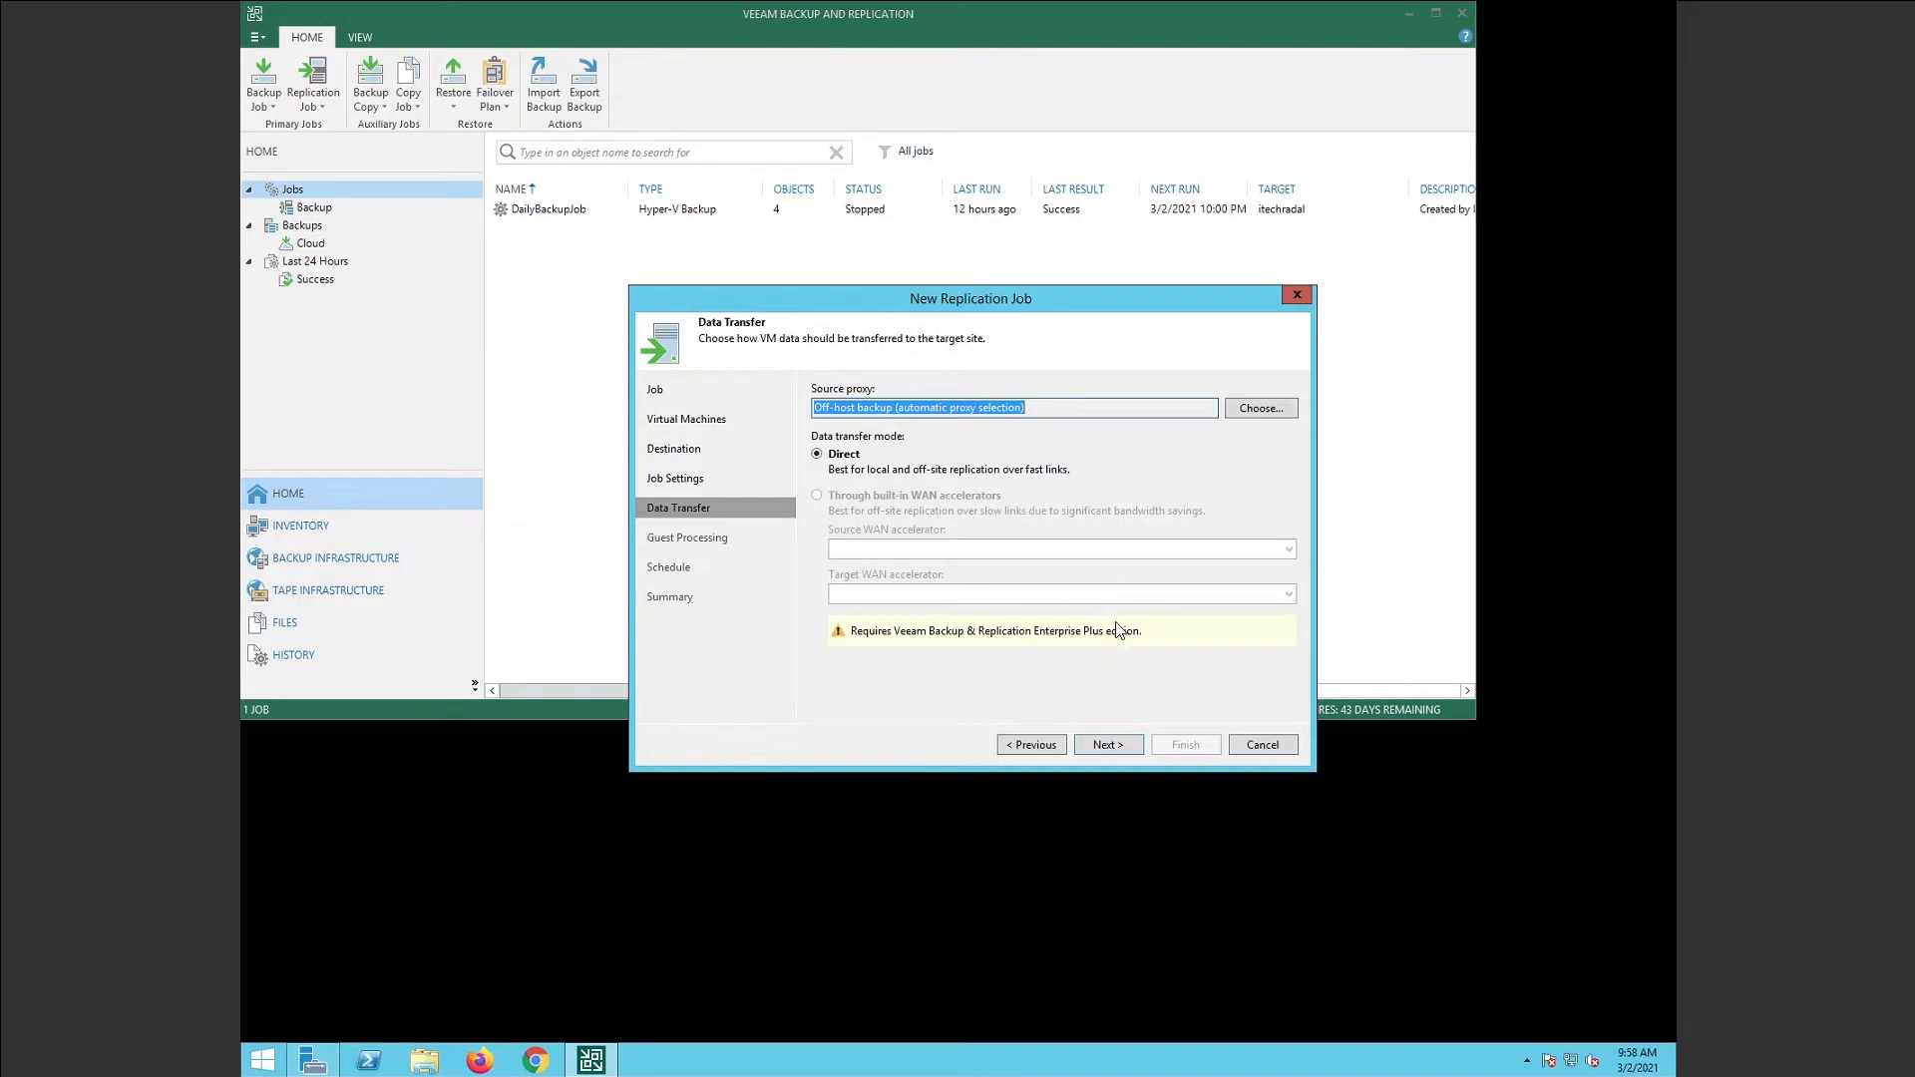
Pass Data Transfer and Guest Processing with their defaults to reach the Schedule page.
left_click(1128, 747)
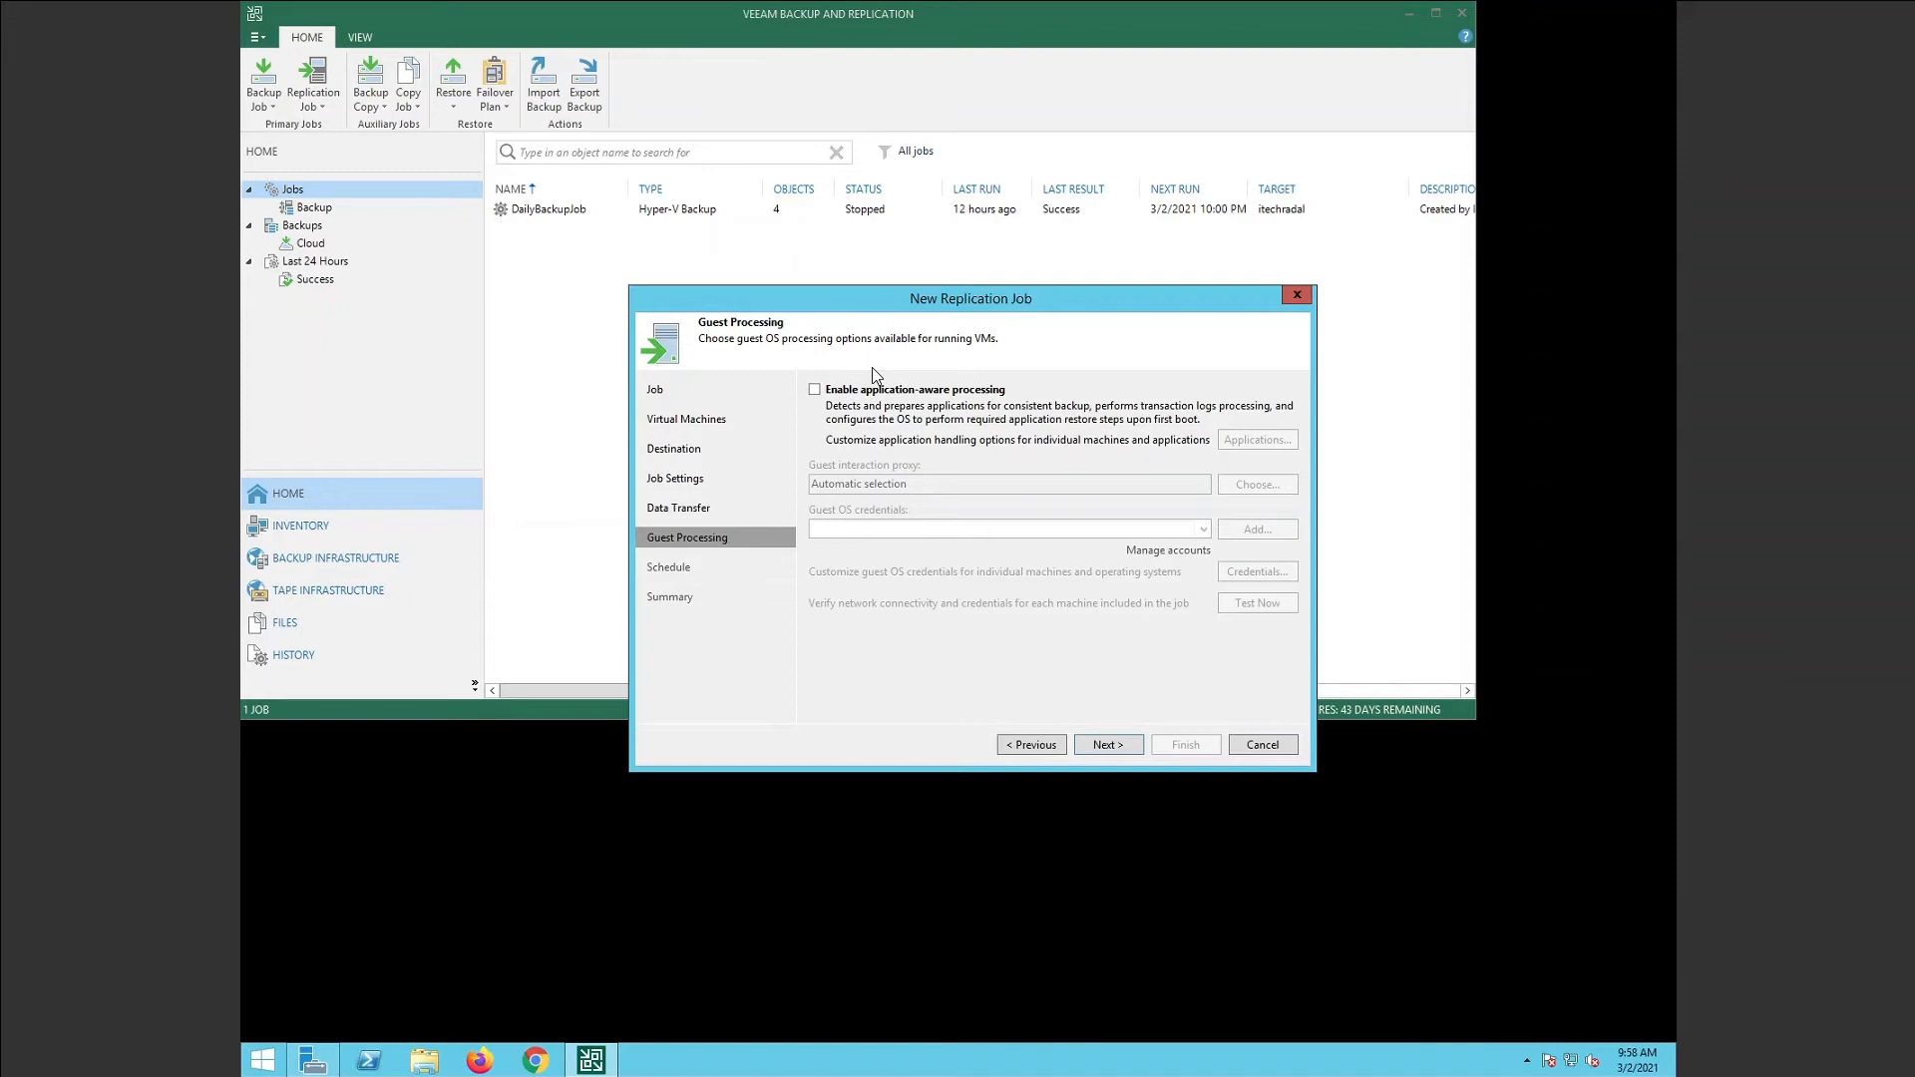
left_click(1111, 745)
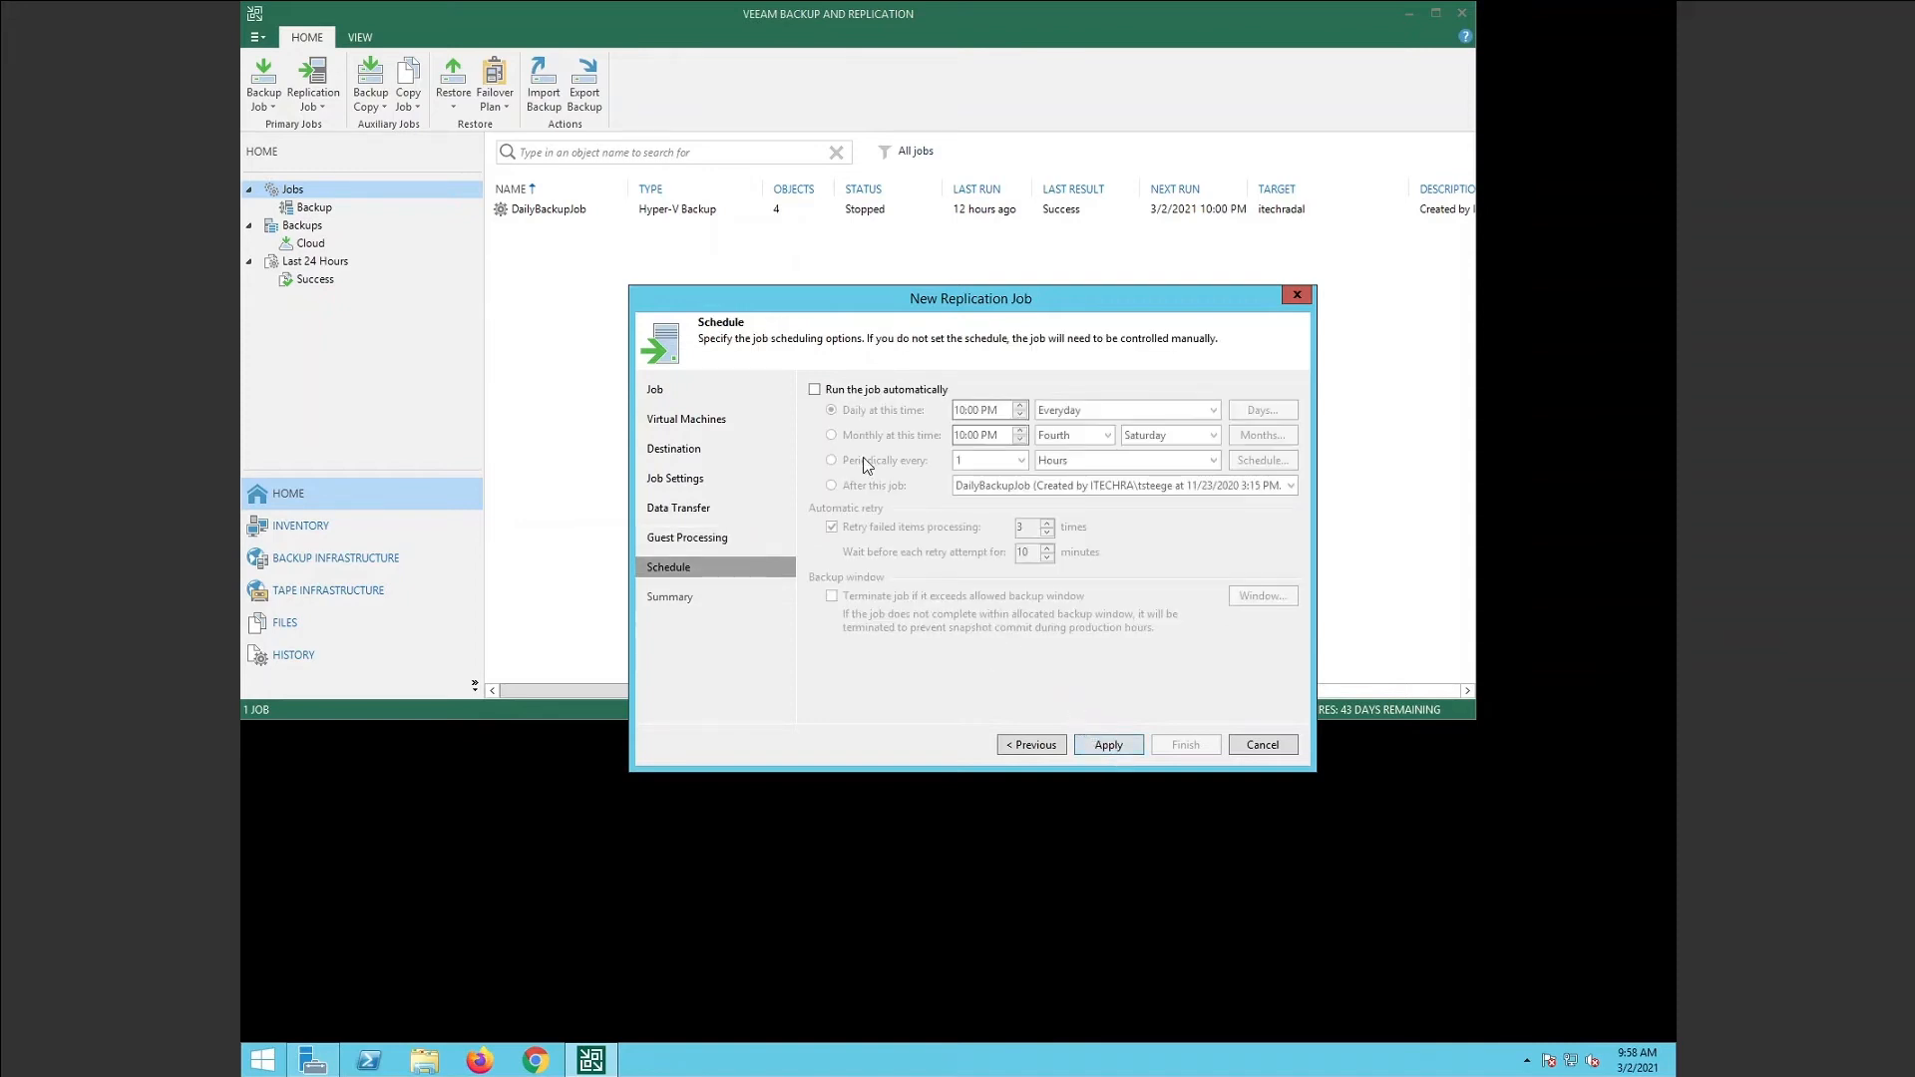
Enable automatic runs and schedule the job daily at 10:00 PM every day.
left_click(816, 390)
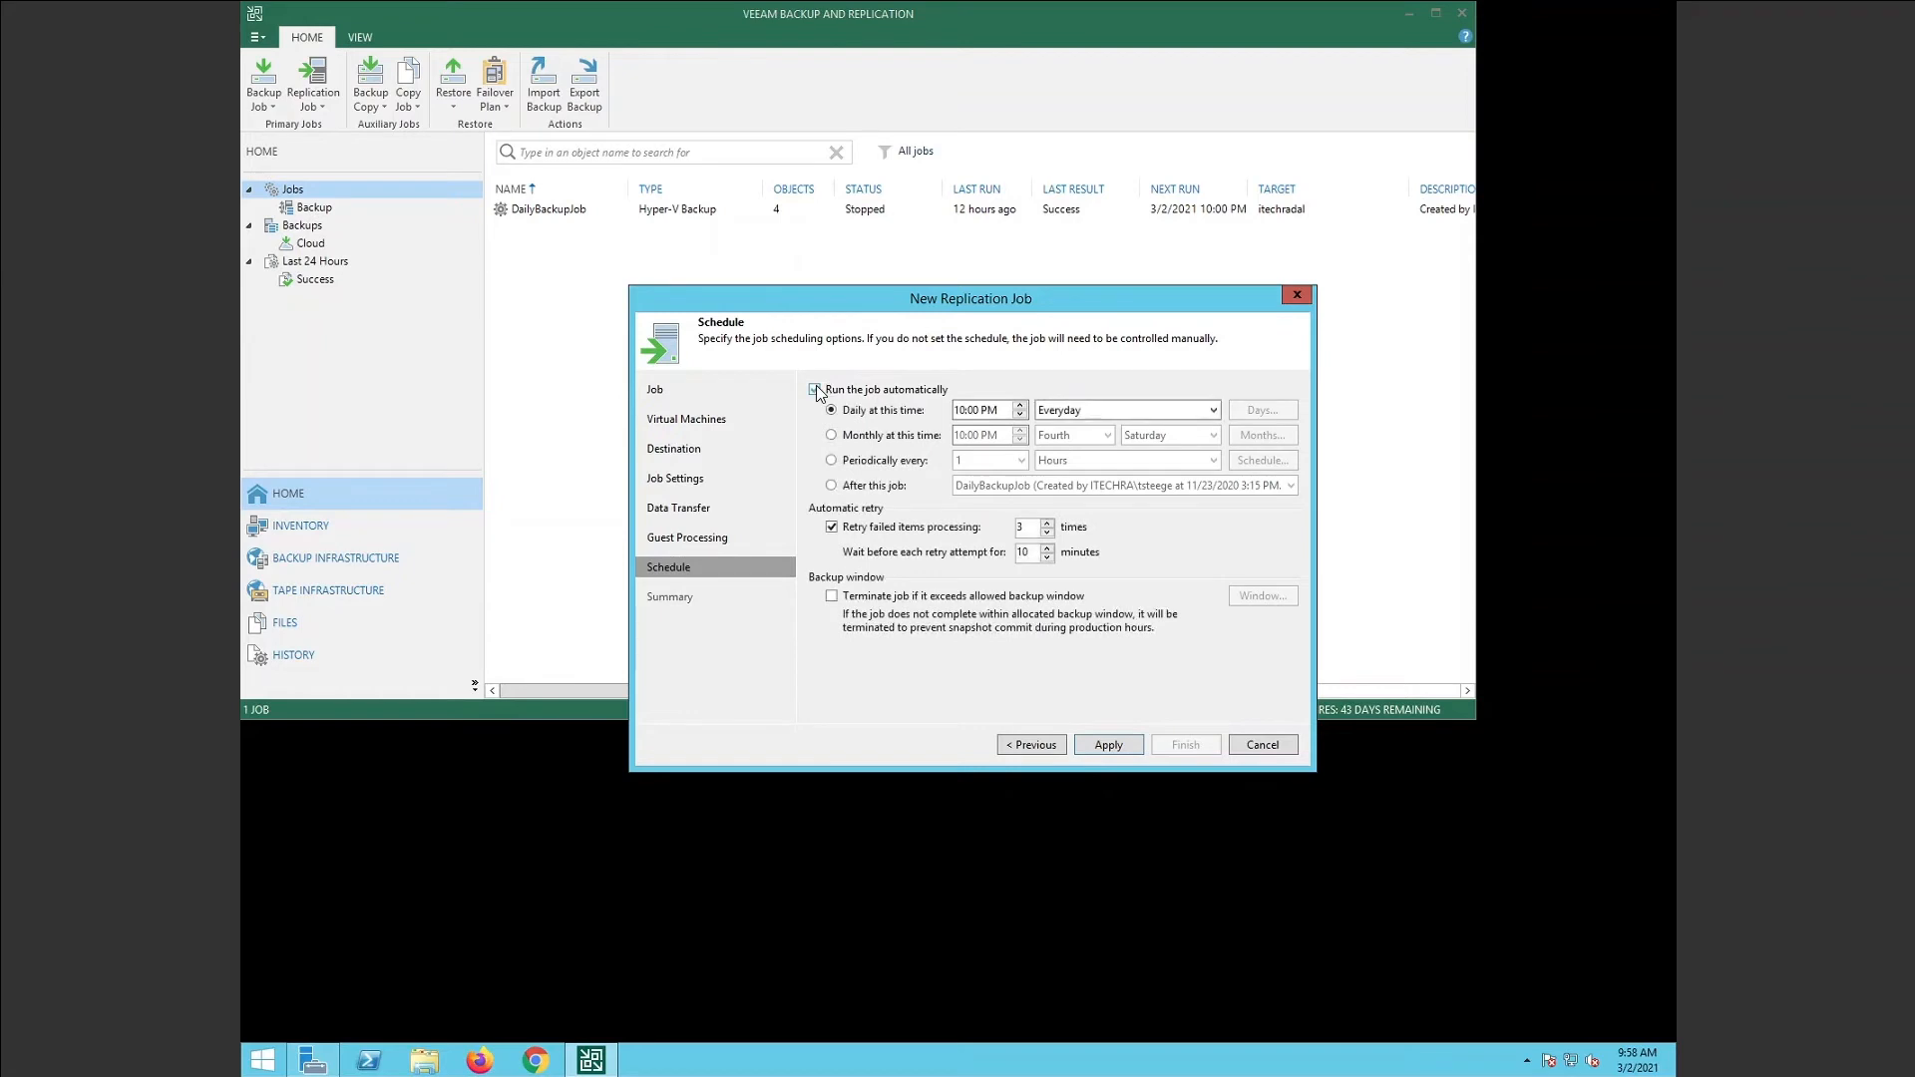
left_click(1056, 409)
left_click(1057, 409)
left_click(834, 463)
left_click(1068, 462)
left_click(1068, 465)
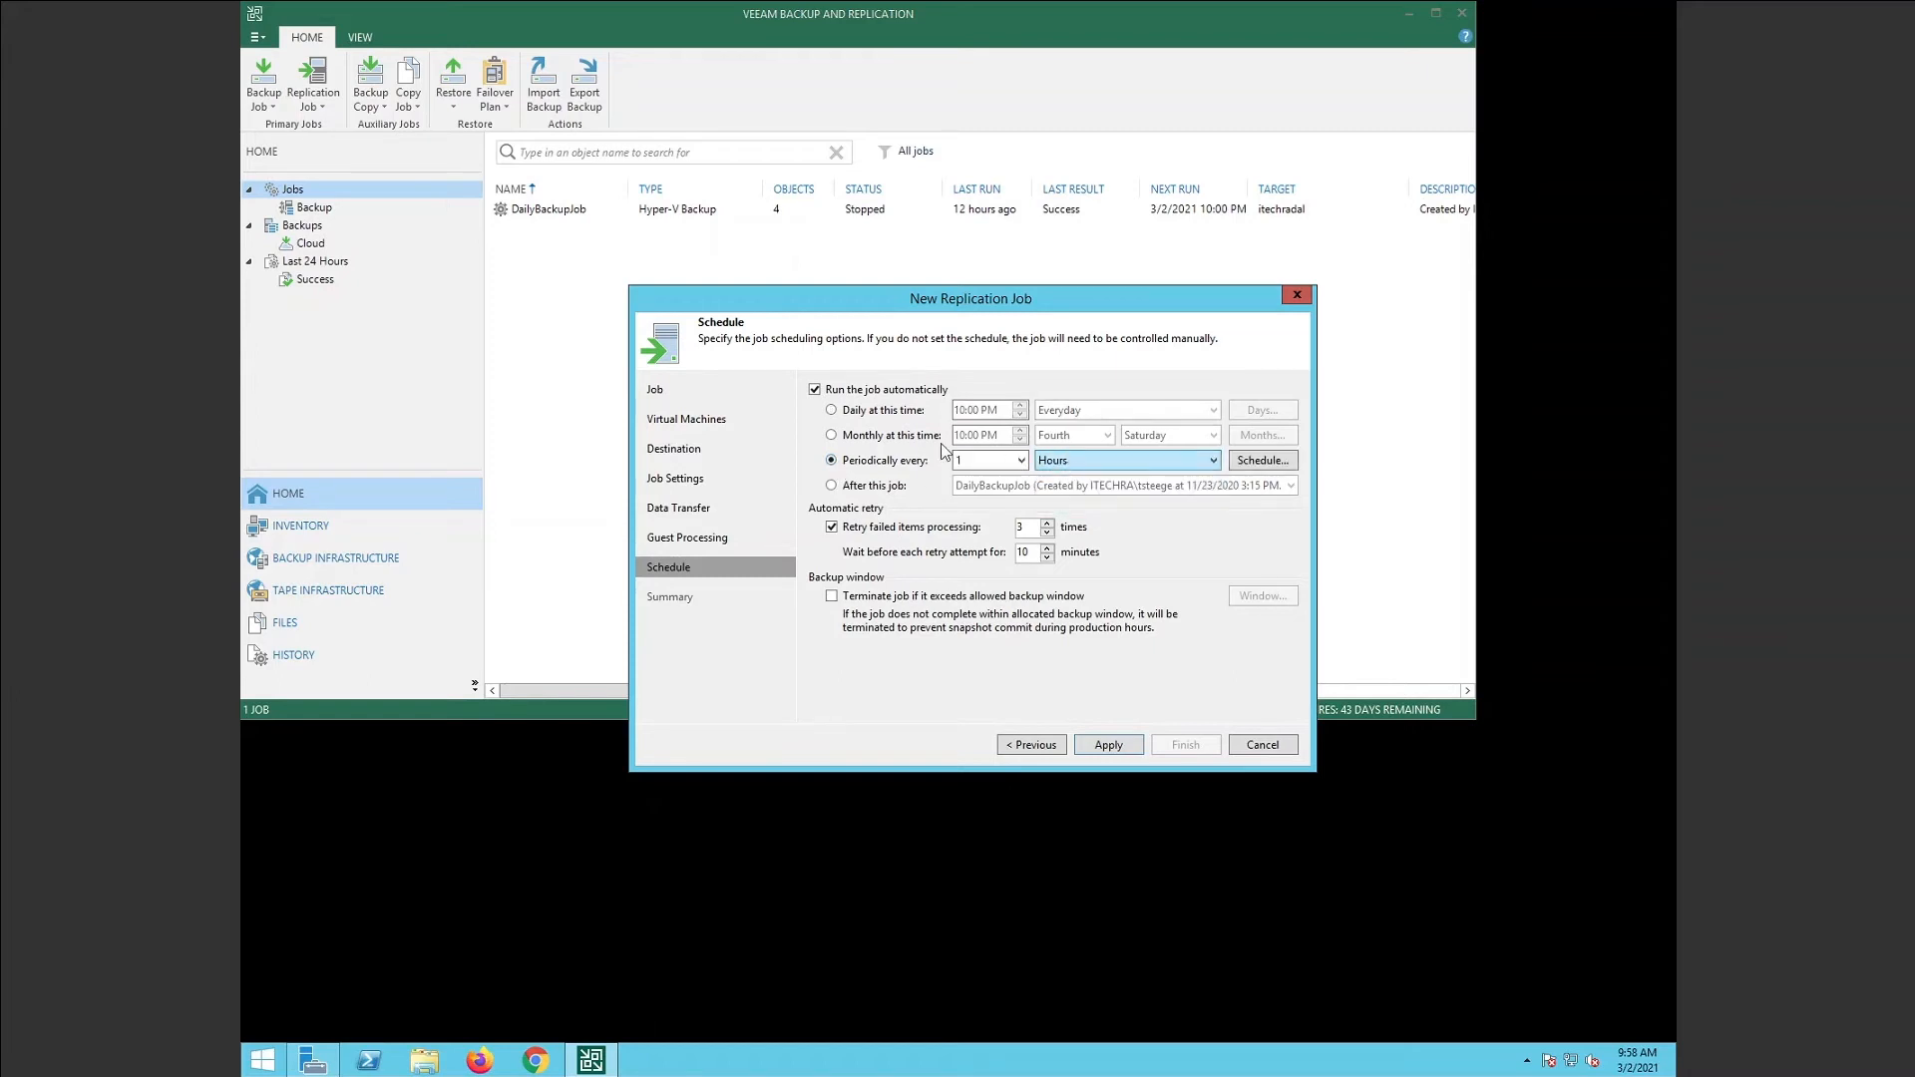
left_click(833, 412)
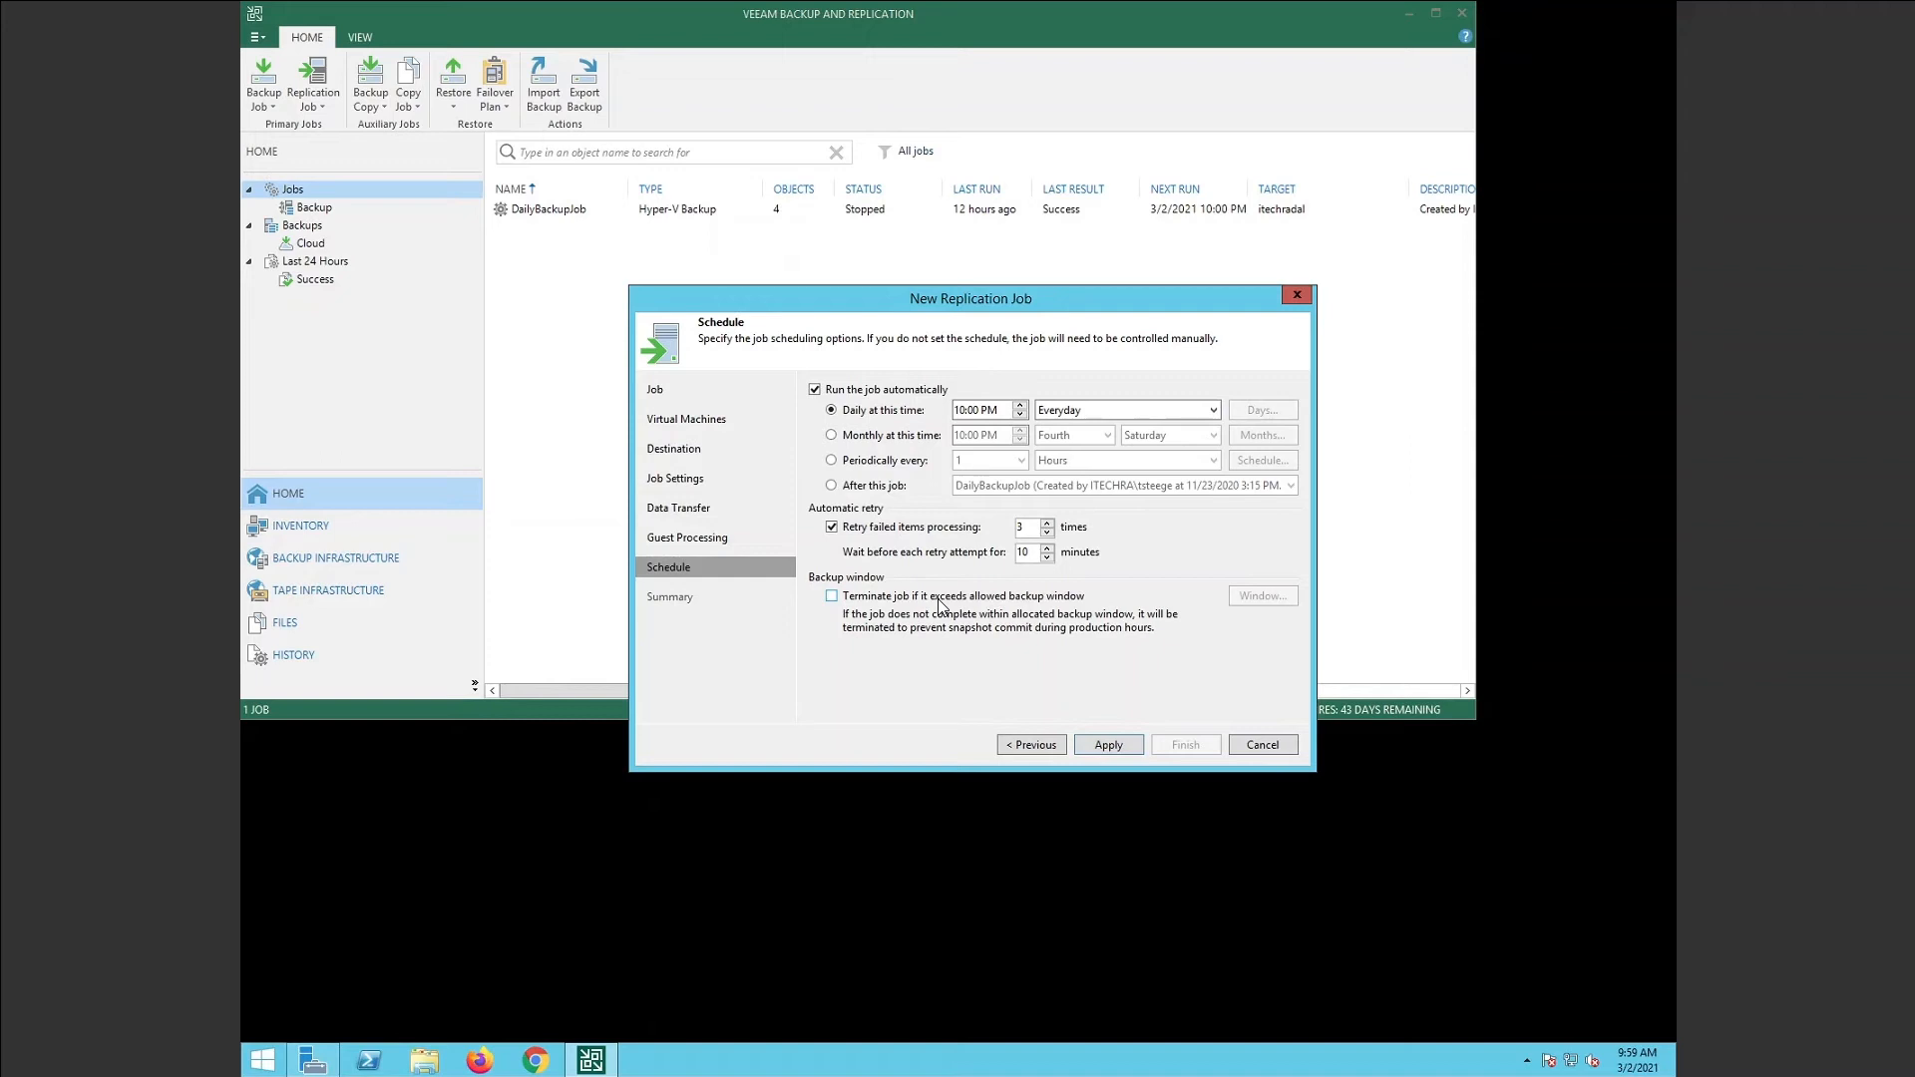
Finish the wizard and start IT-DFS01 Replica Job from the Jobs list.
left_click(1123, 744)
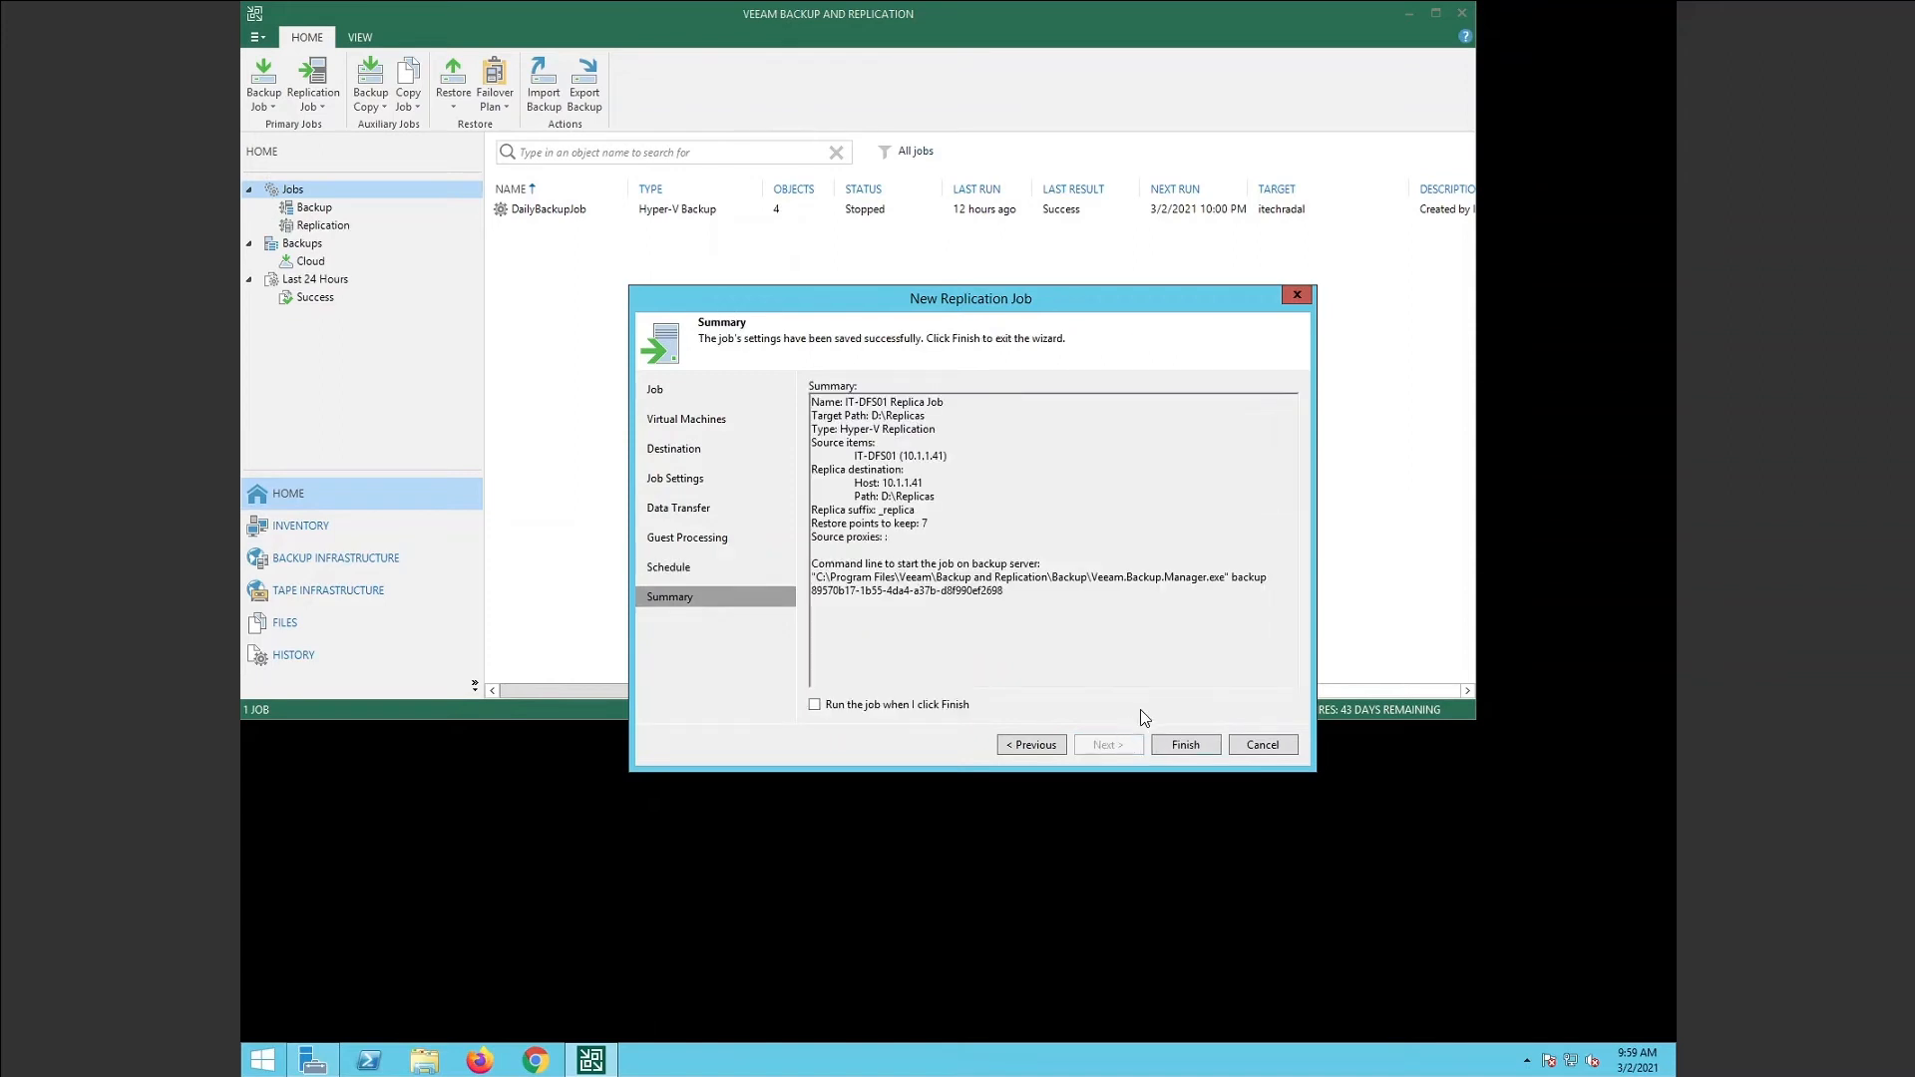
left_click(1186, 745)
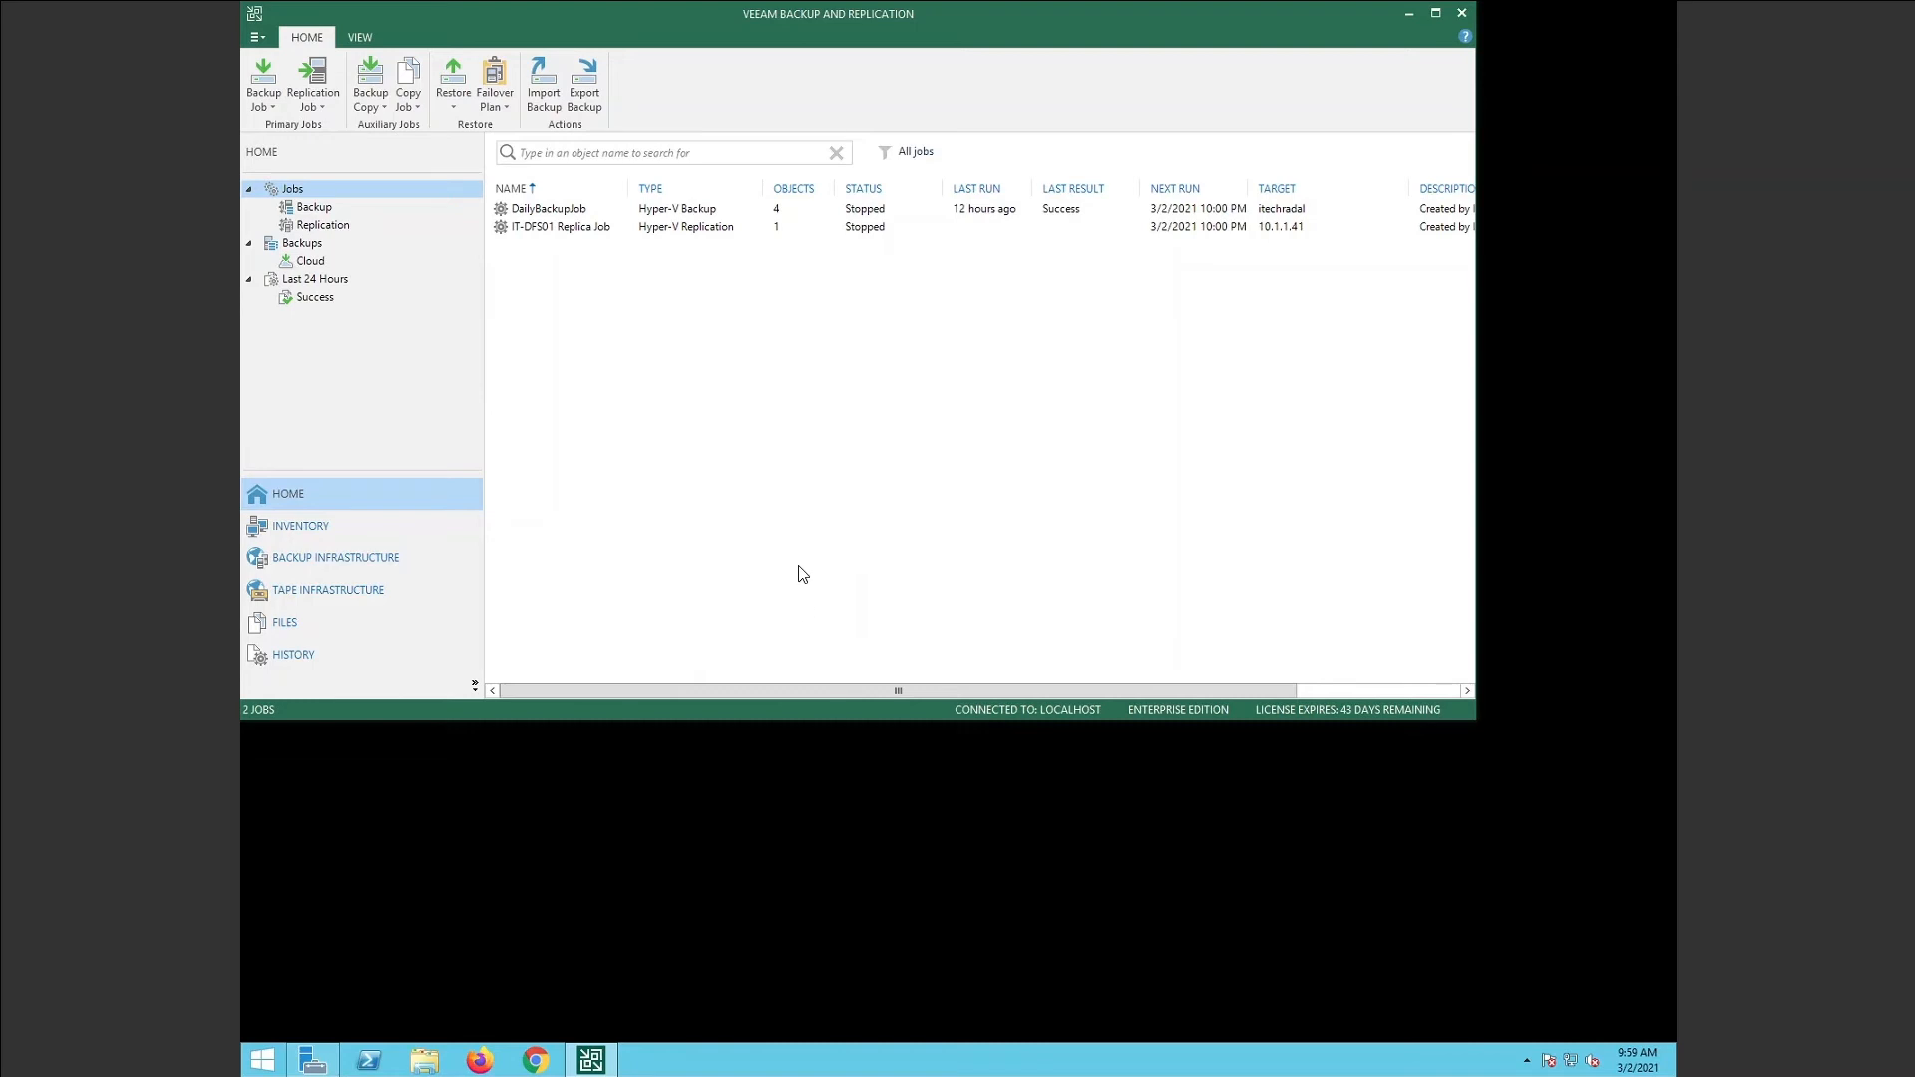
left_click(576, 232)
right_click(574, 232)
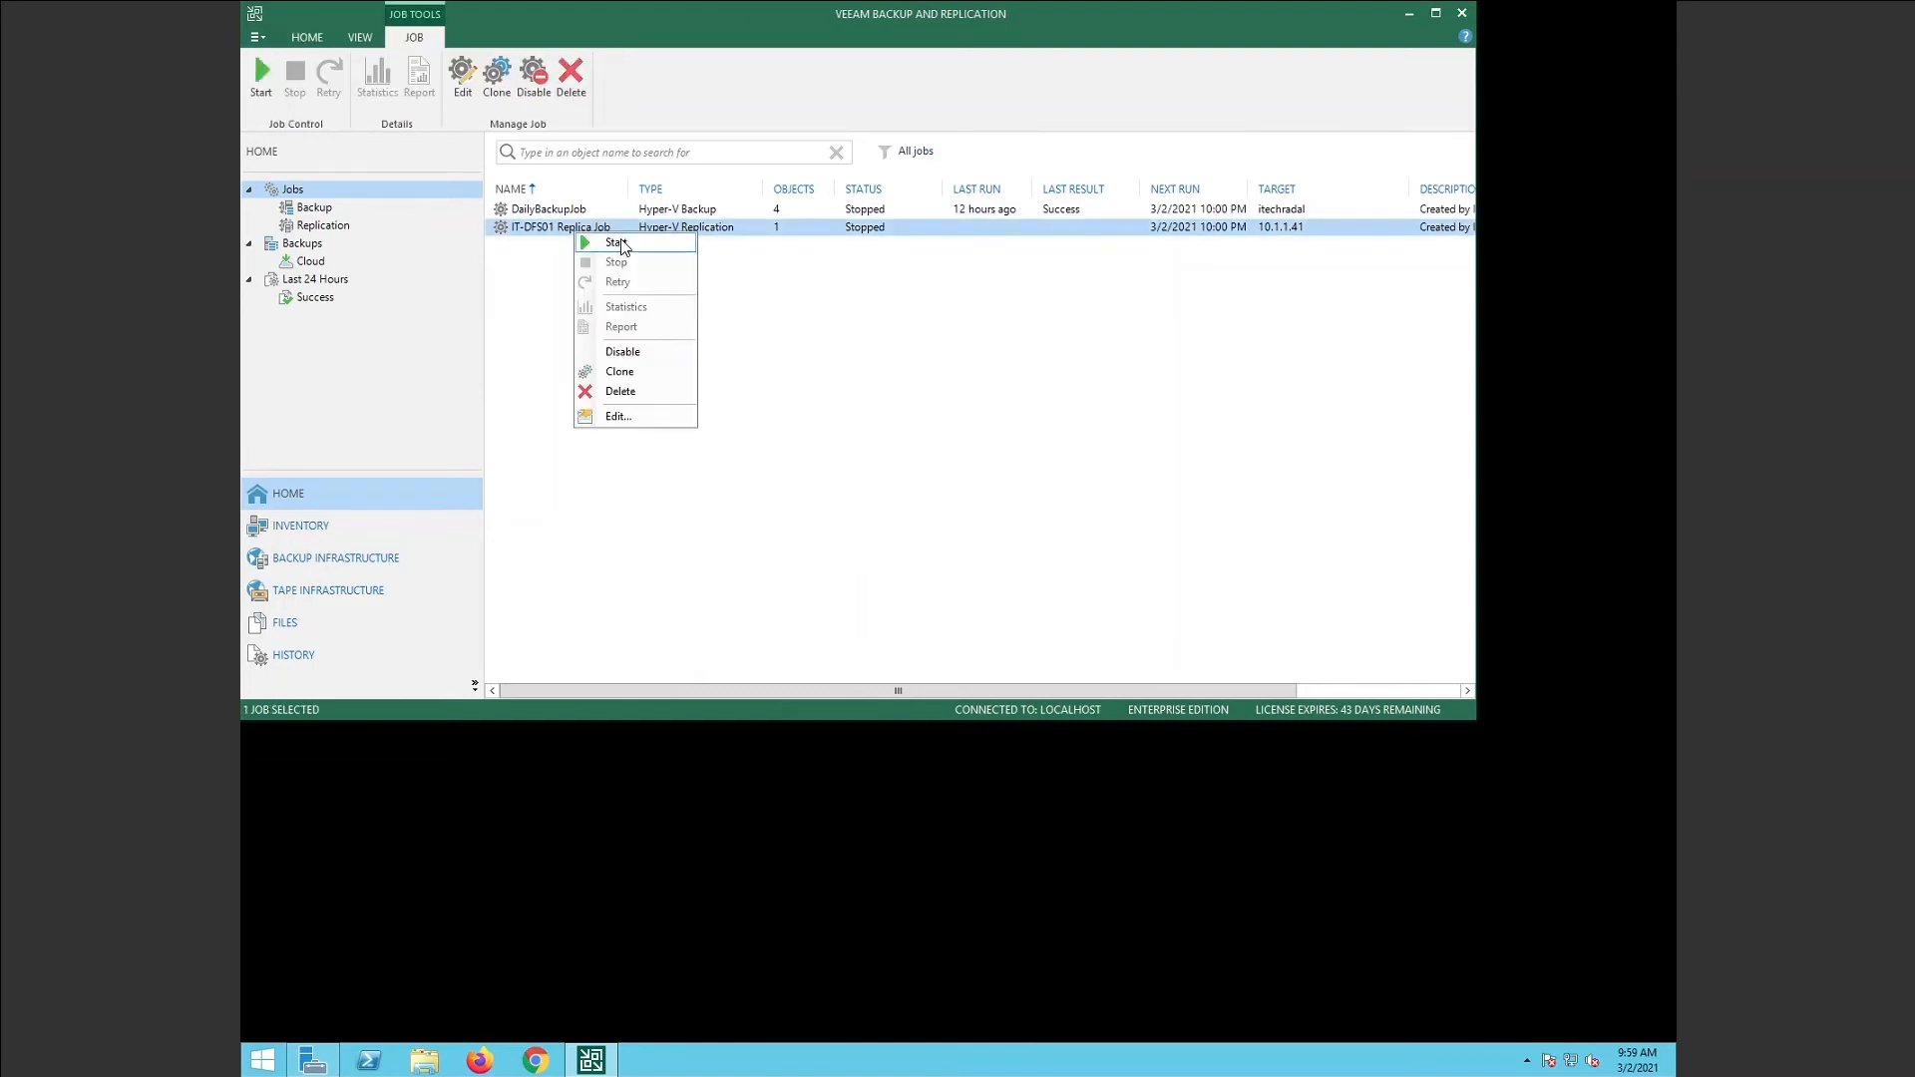
left_click(620, 244)
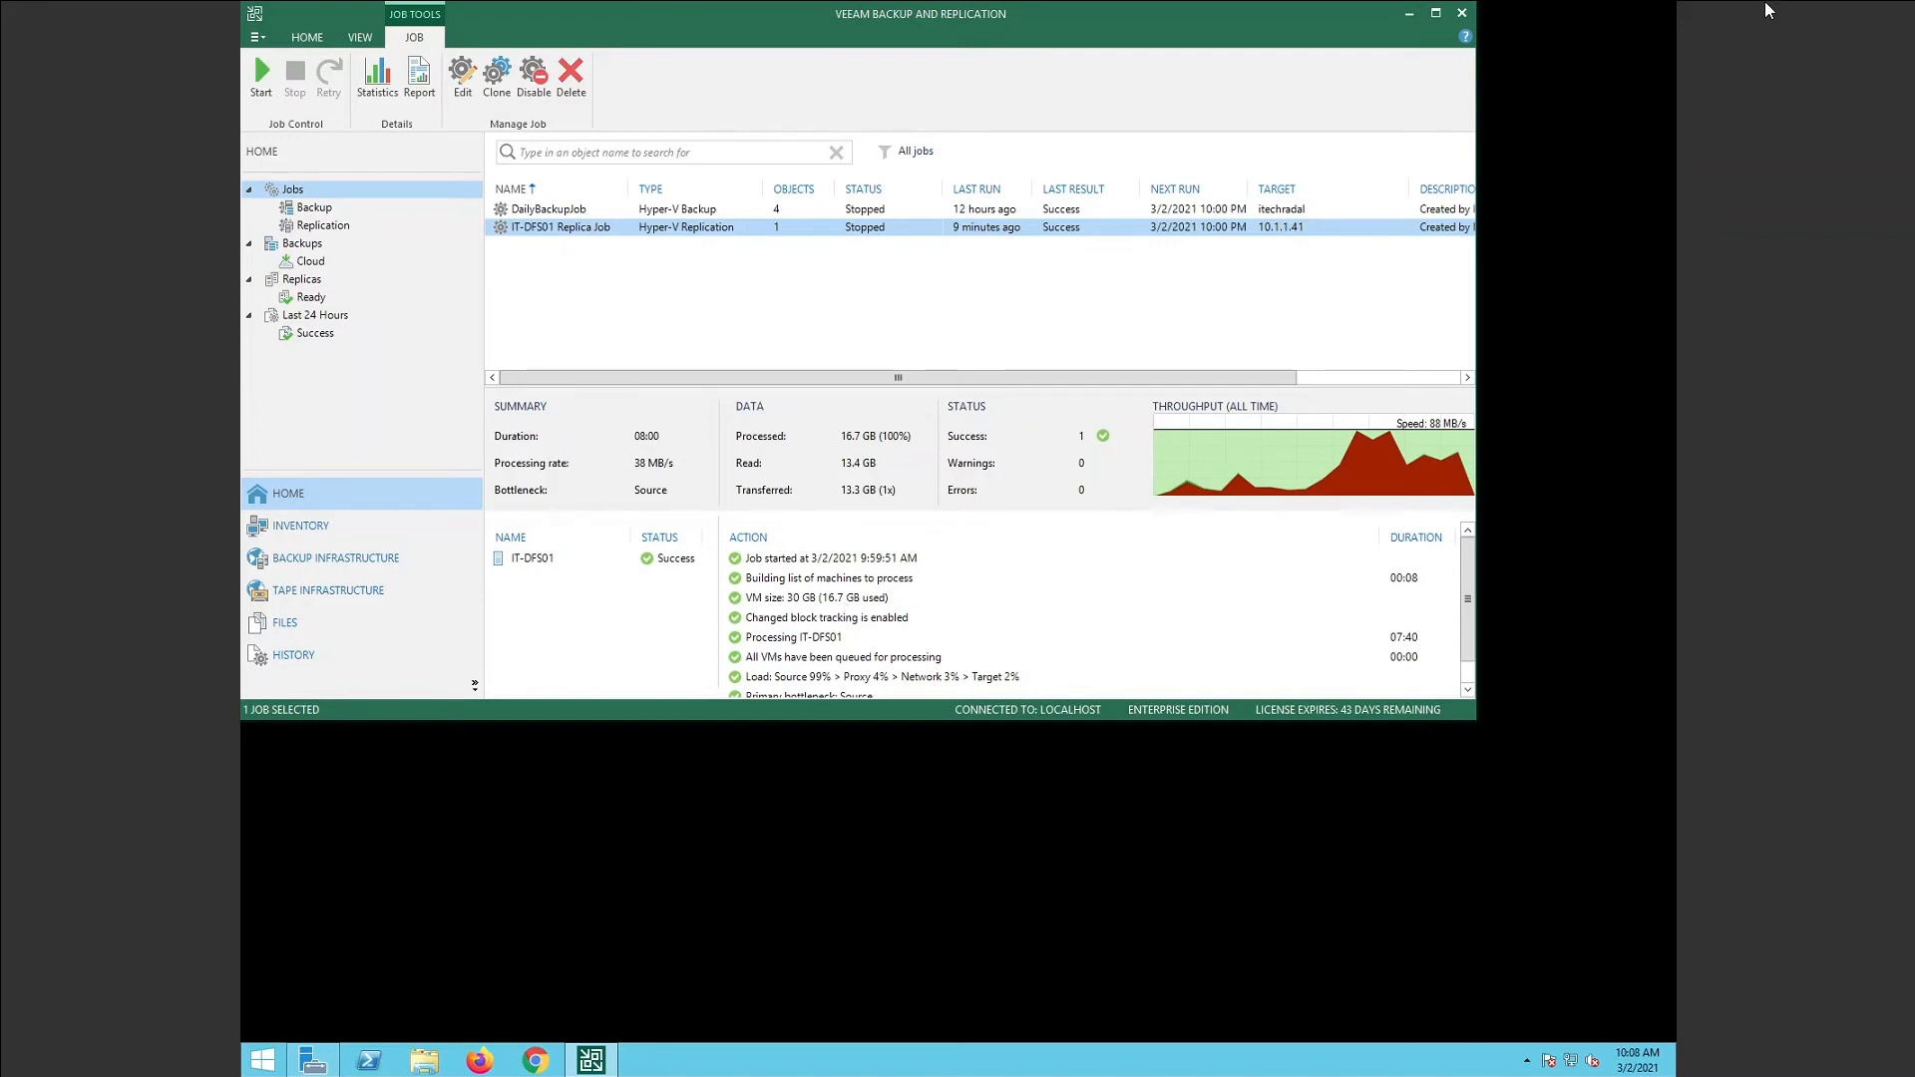
Minimize the IT-VEEAM01 session, dismiss the mail alert, and switch to the IT-DFS01 session.
mouse_move(1788, 6)
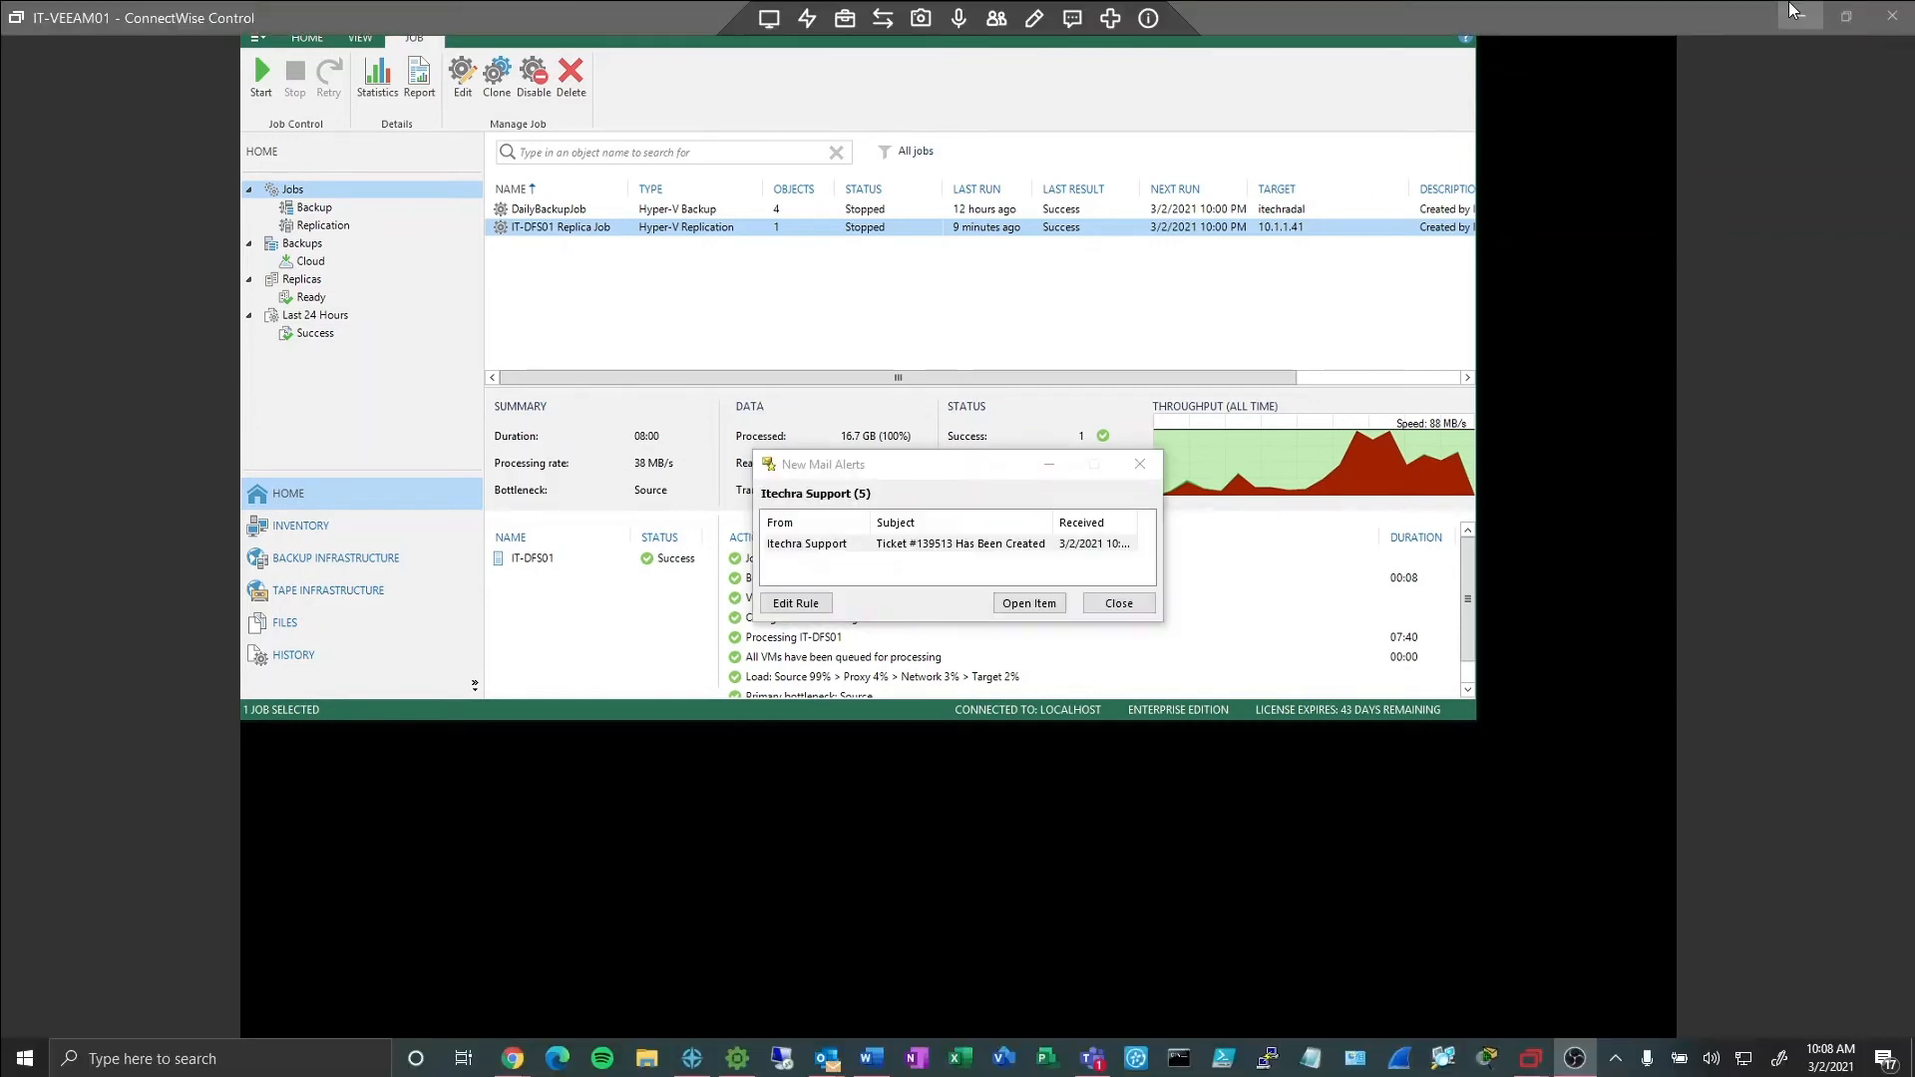
left_click(1790, 9)
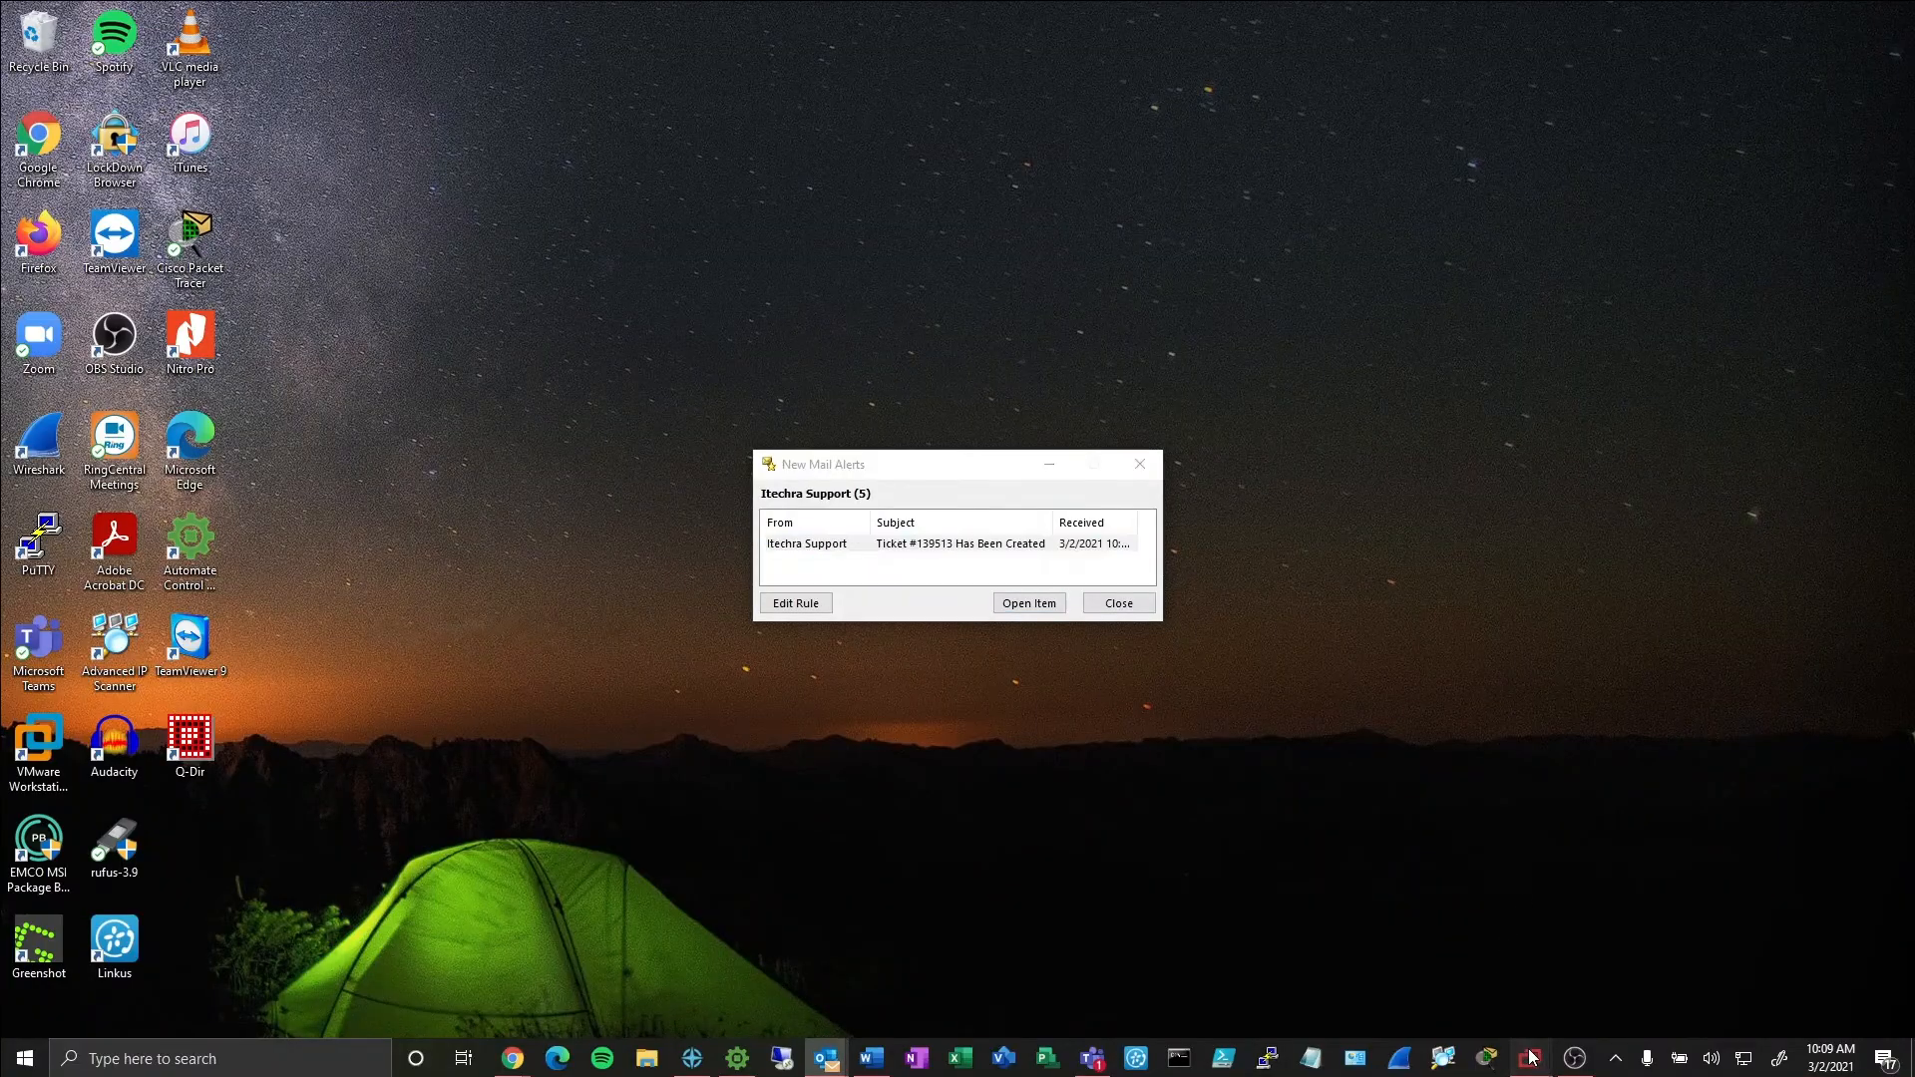
mouse_move(1532, 1058)
left_click(1138, 465)
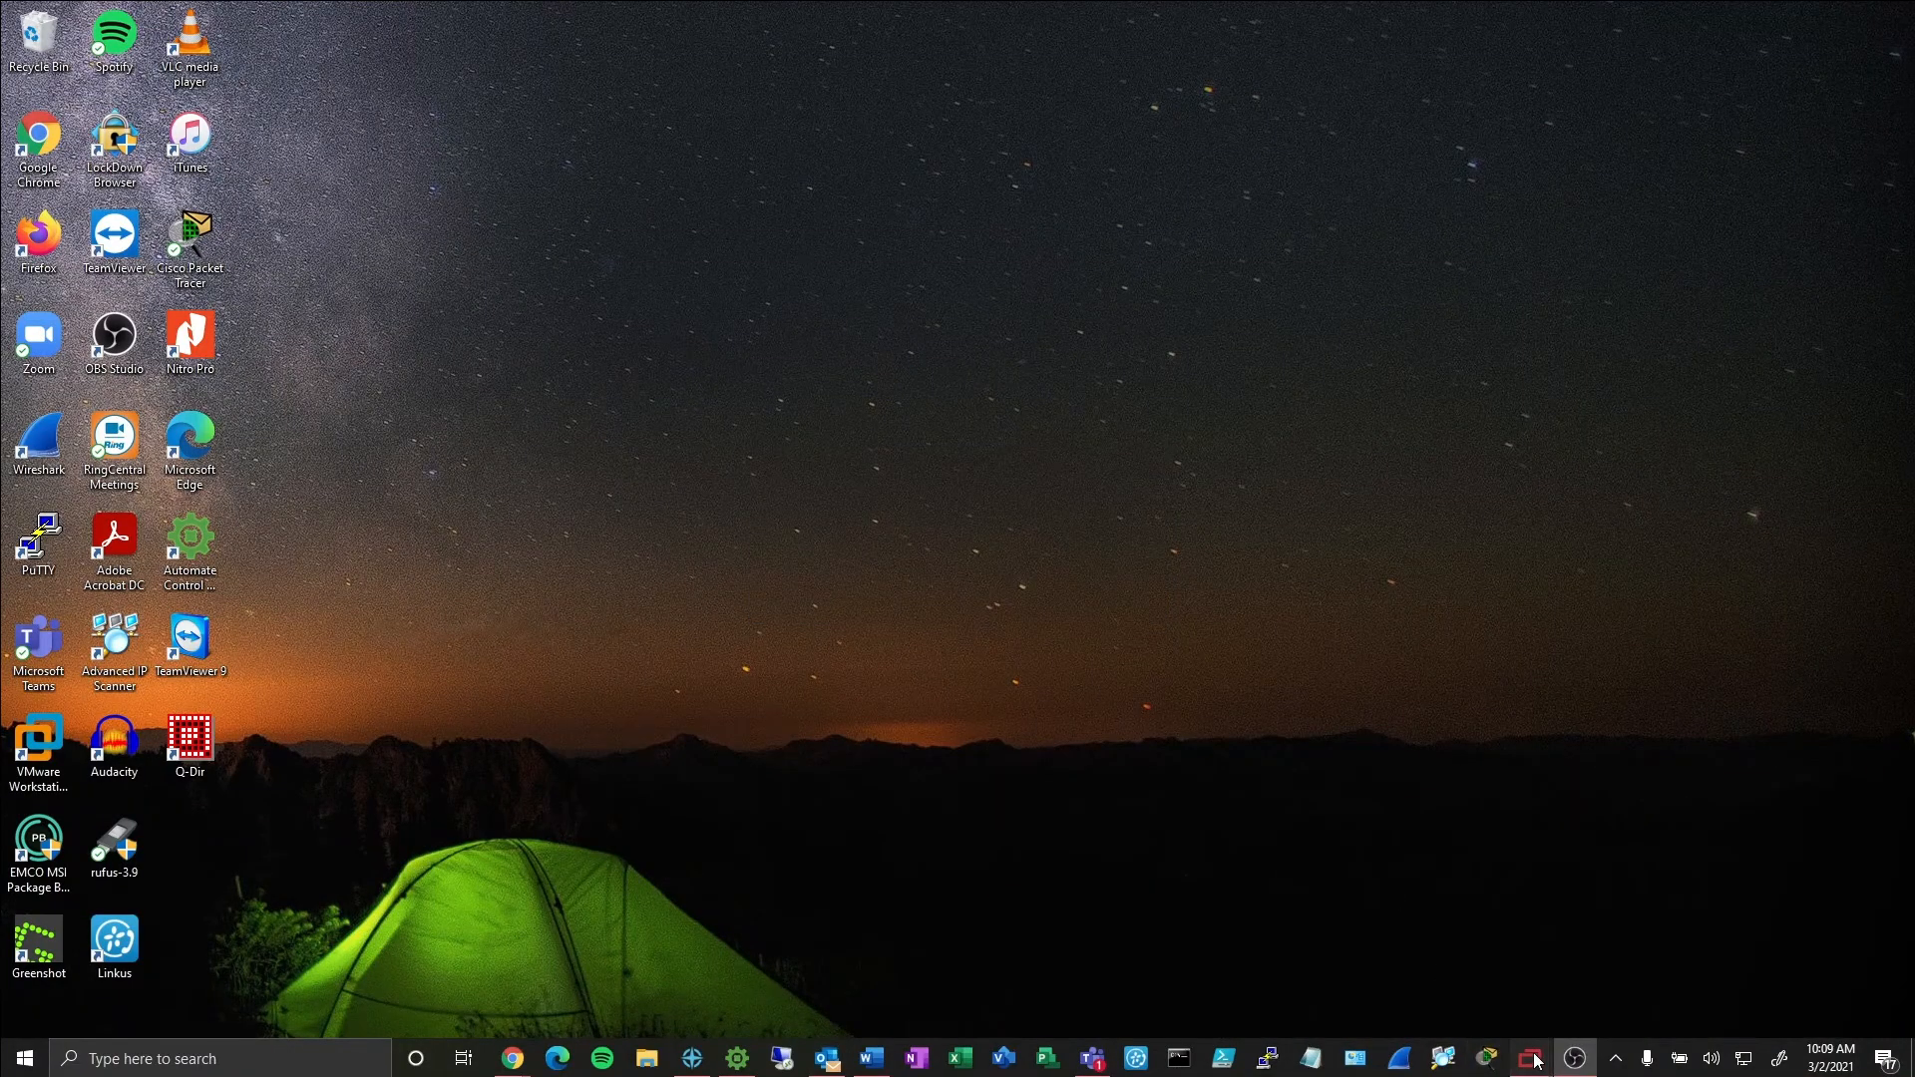
mouse_move(1596, 970)
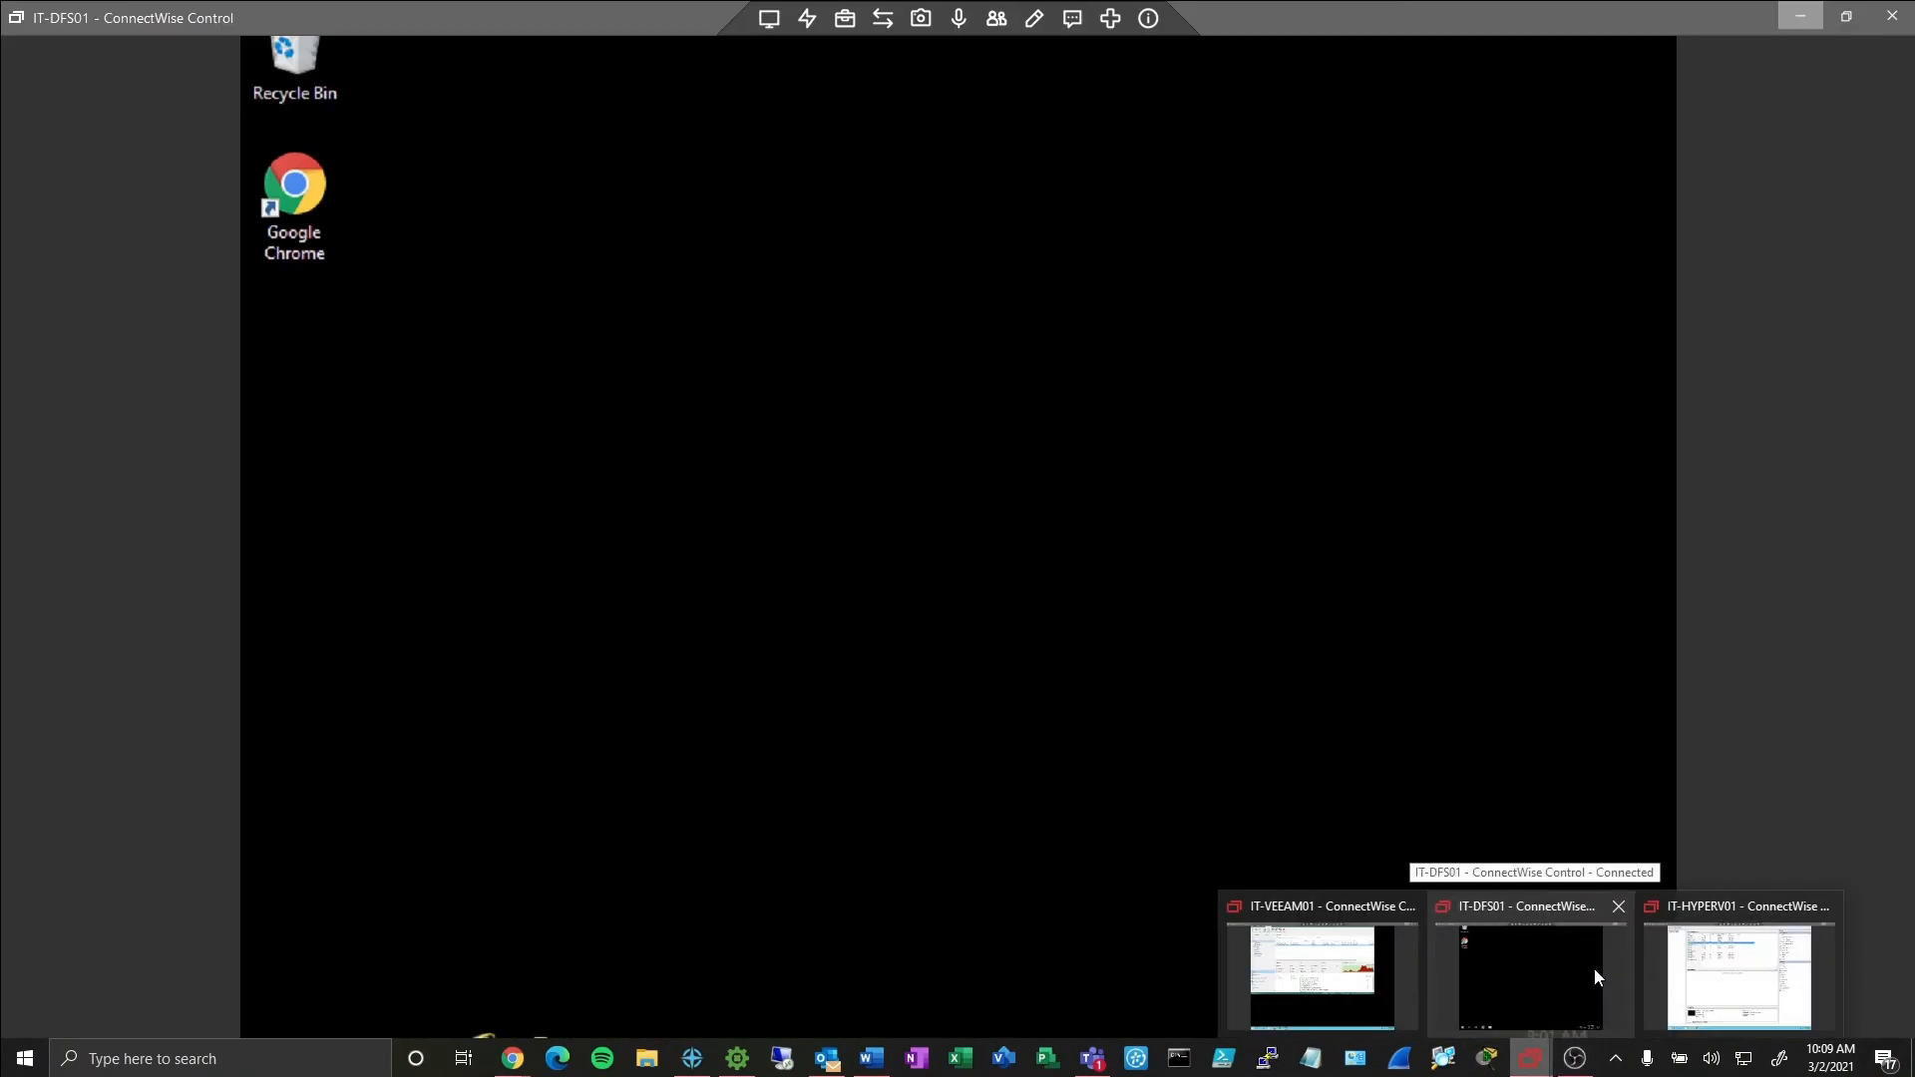
left_click(1594, 967)
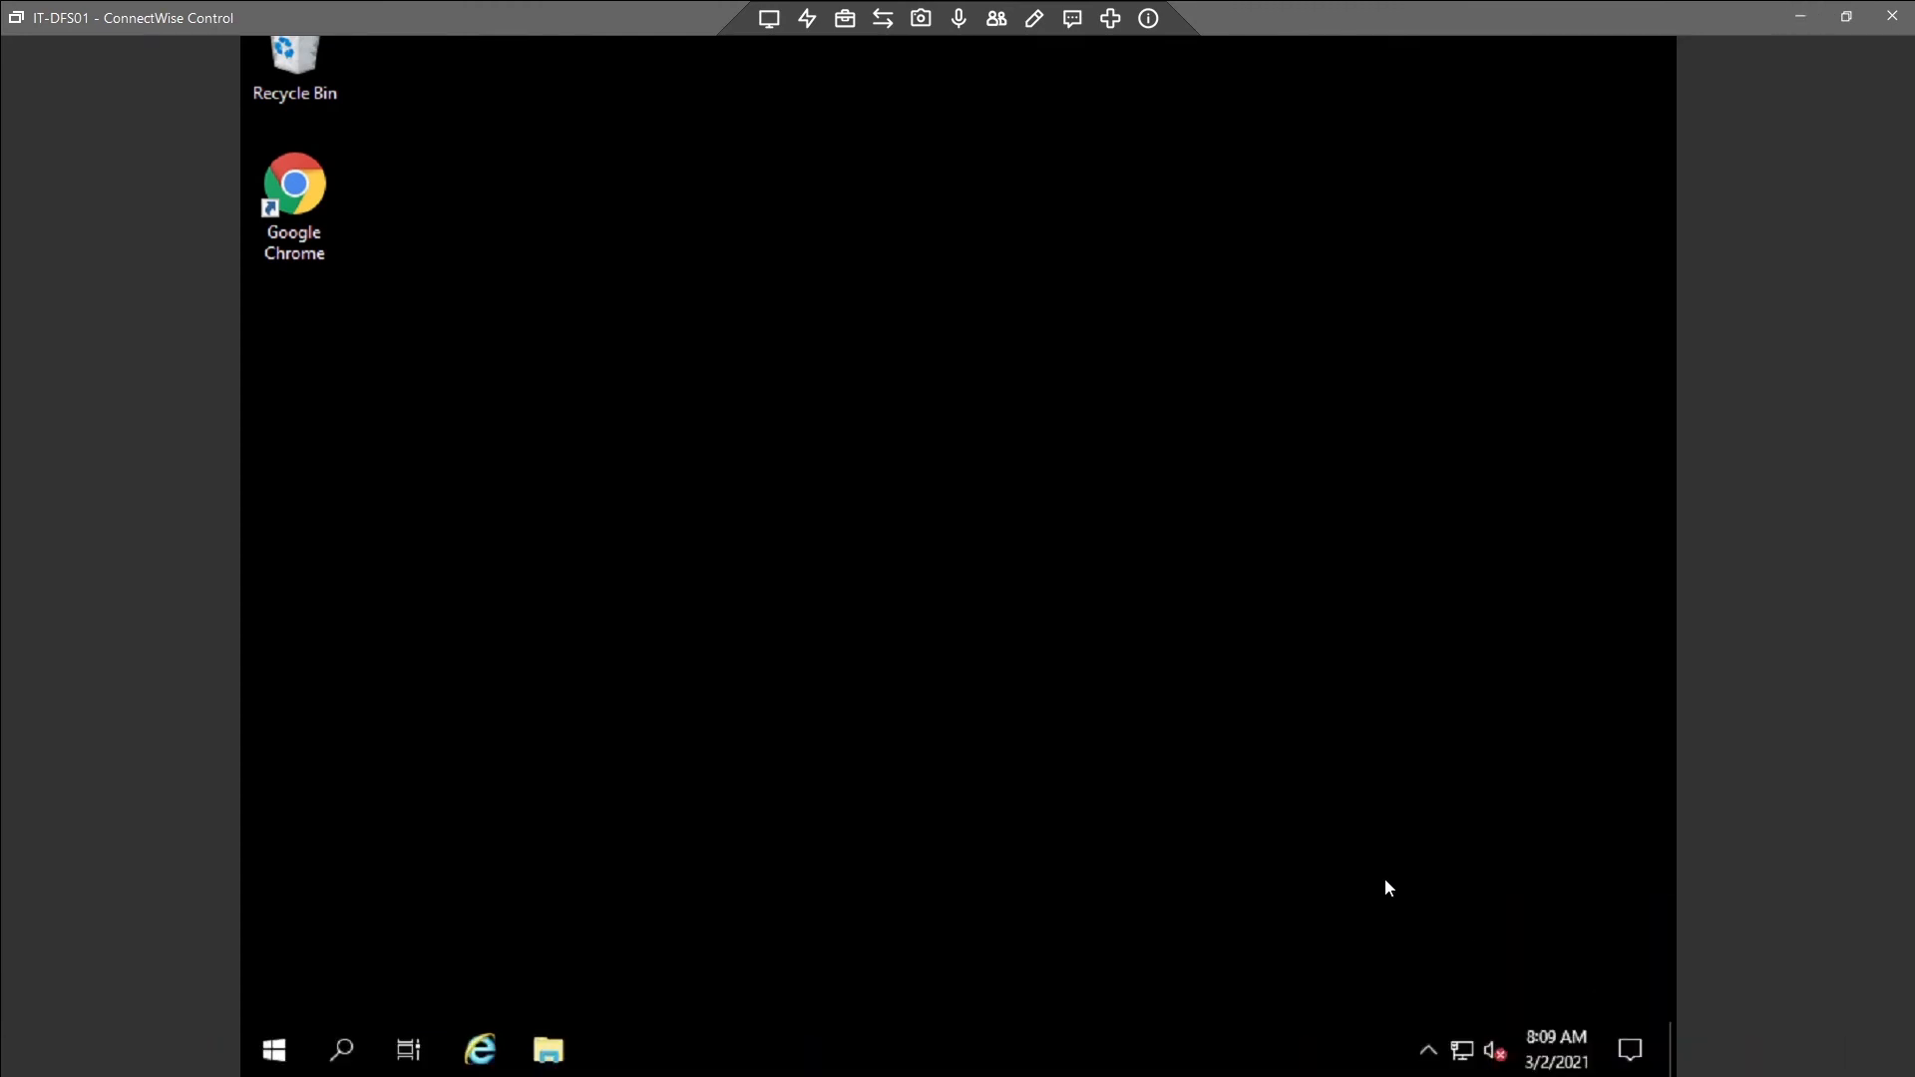
Shut down the IT-DFS01 server with the reason Other (Unplanned).
left_click(273, 1031)
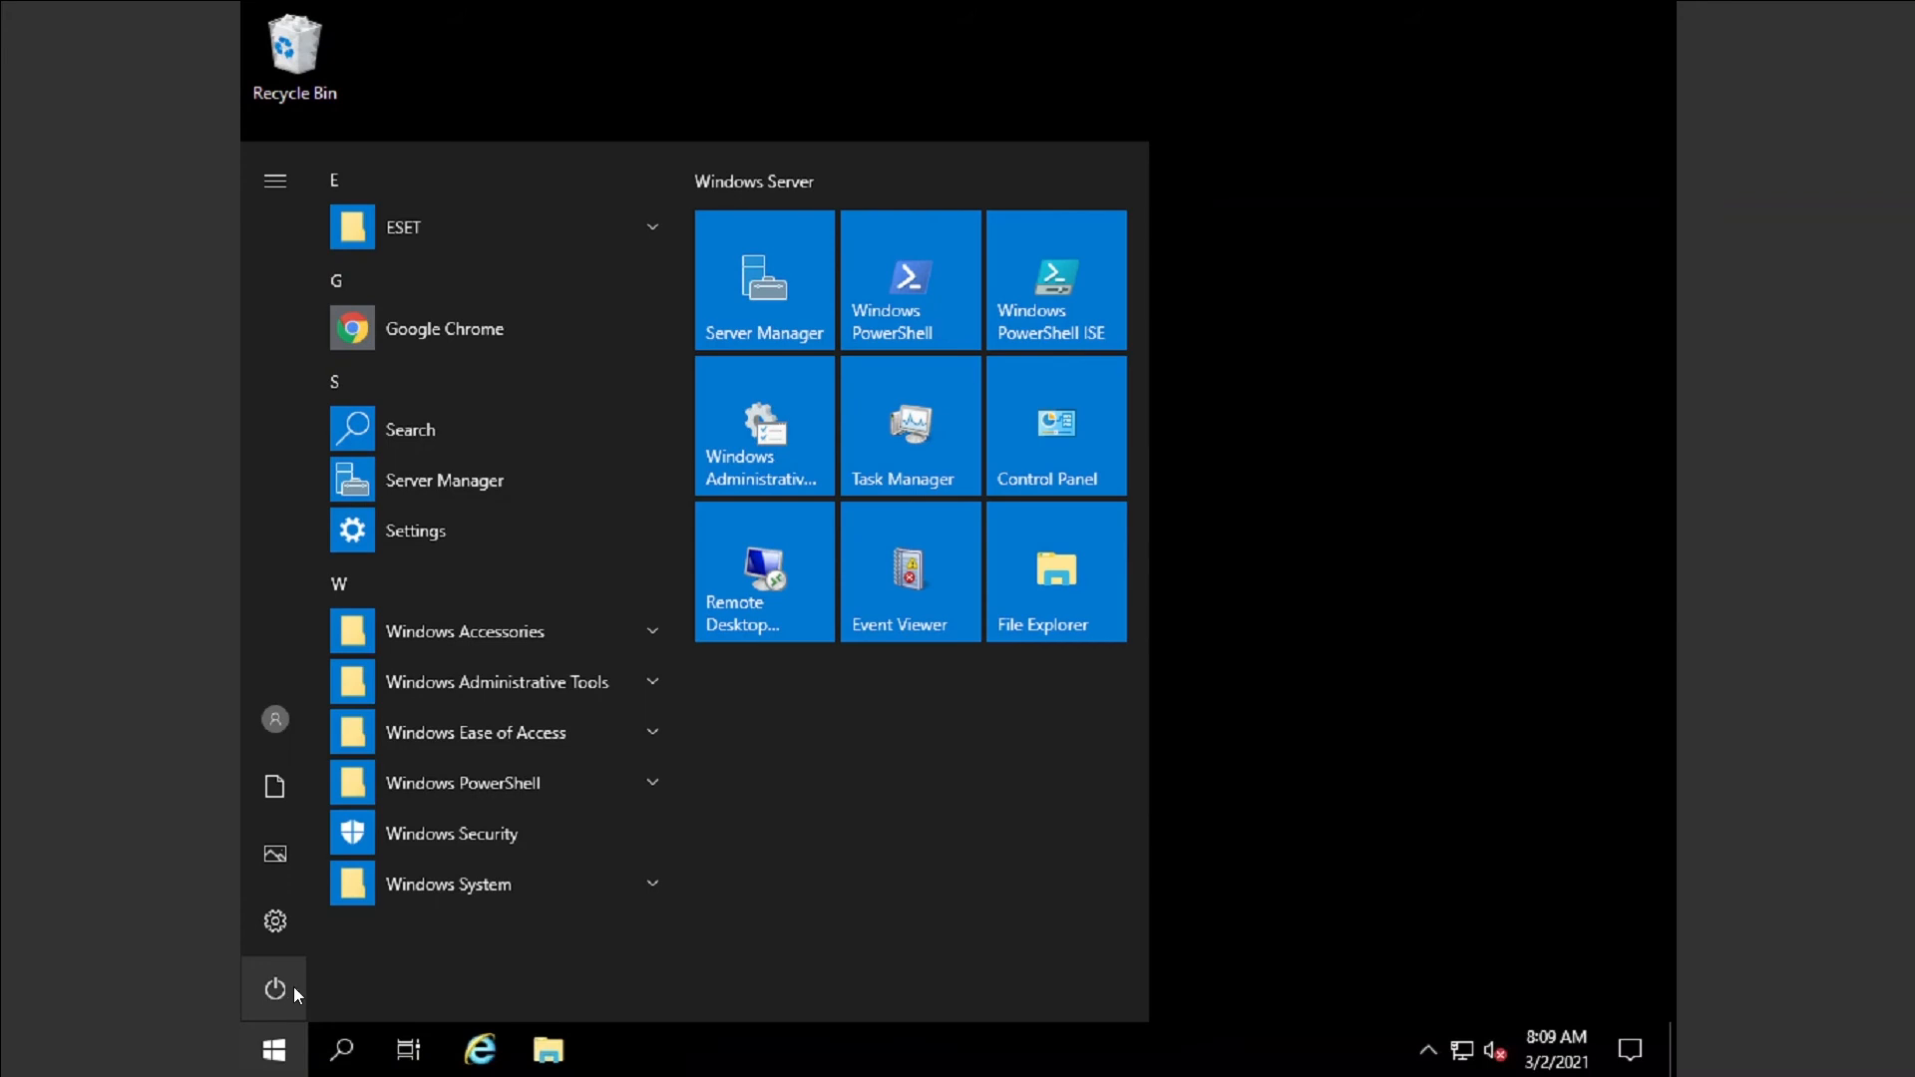
left_click(289, 988)
left_click(357, 864)
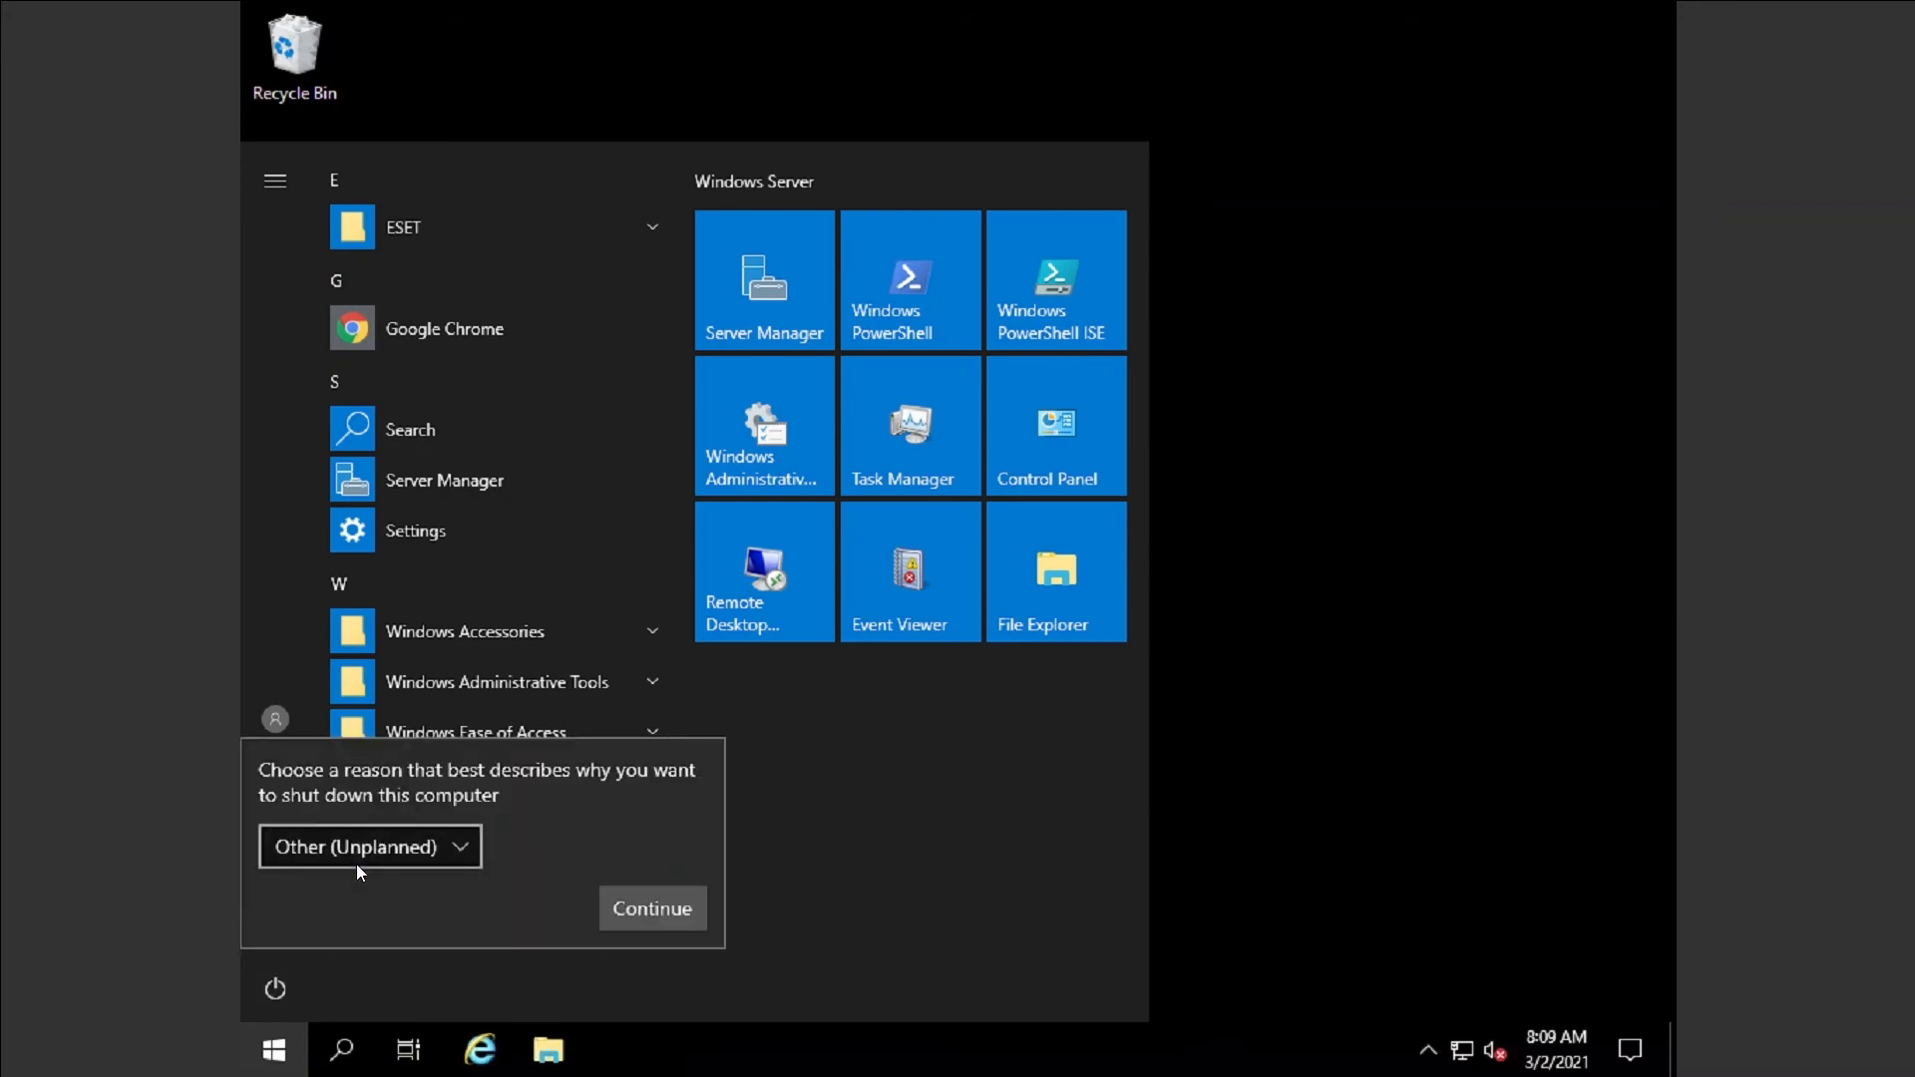
left_click(636, 913)
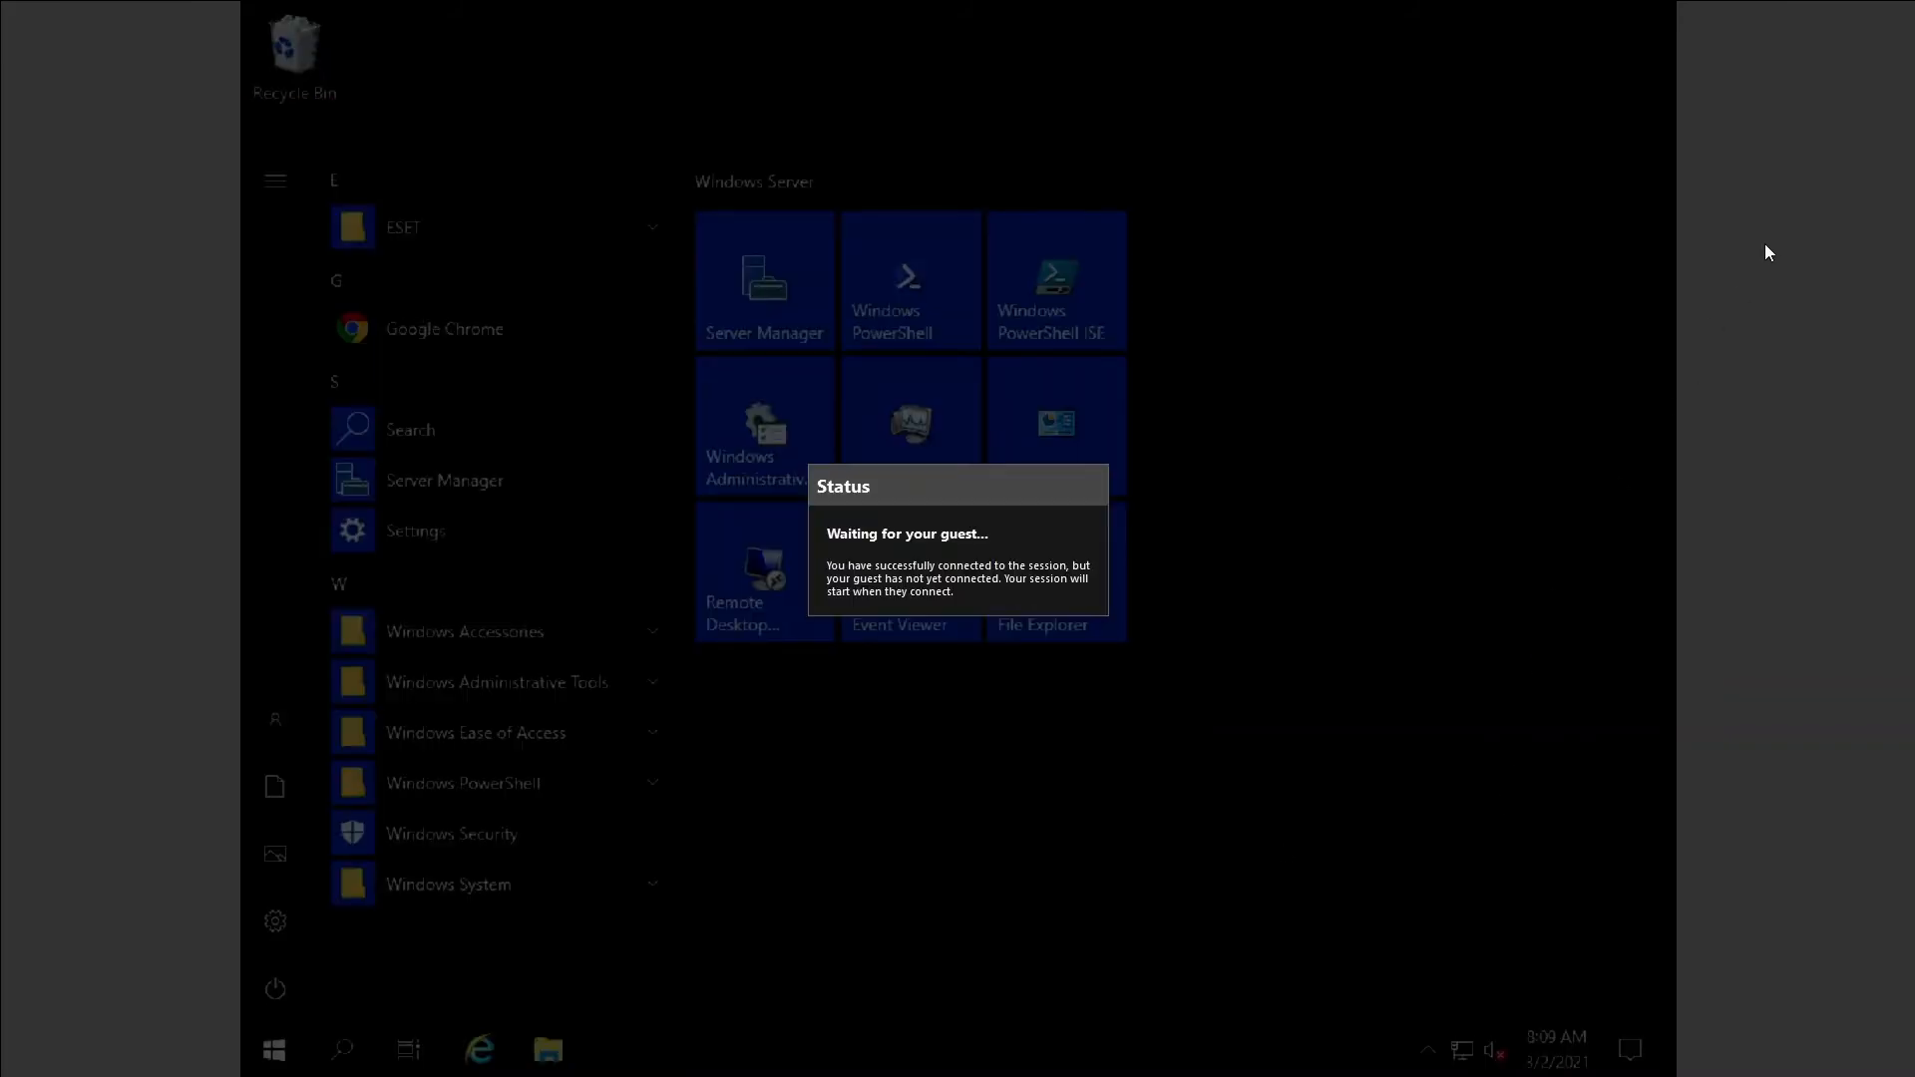
Close the IT-DFS01 session and switch to the IT-HYPERV01 remote session.
left_click(1894, 8)
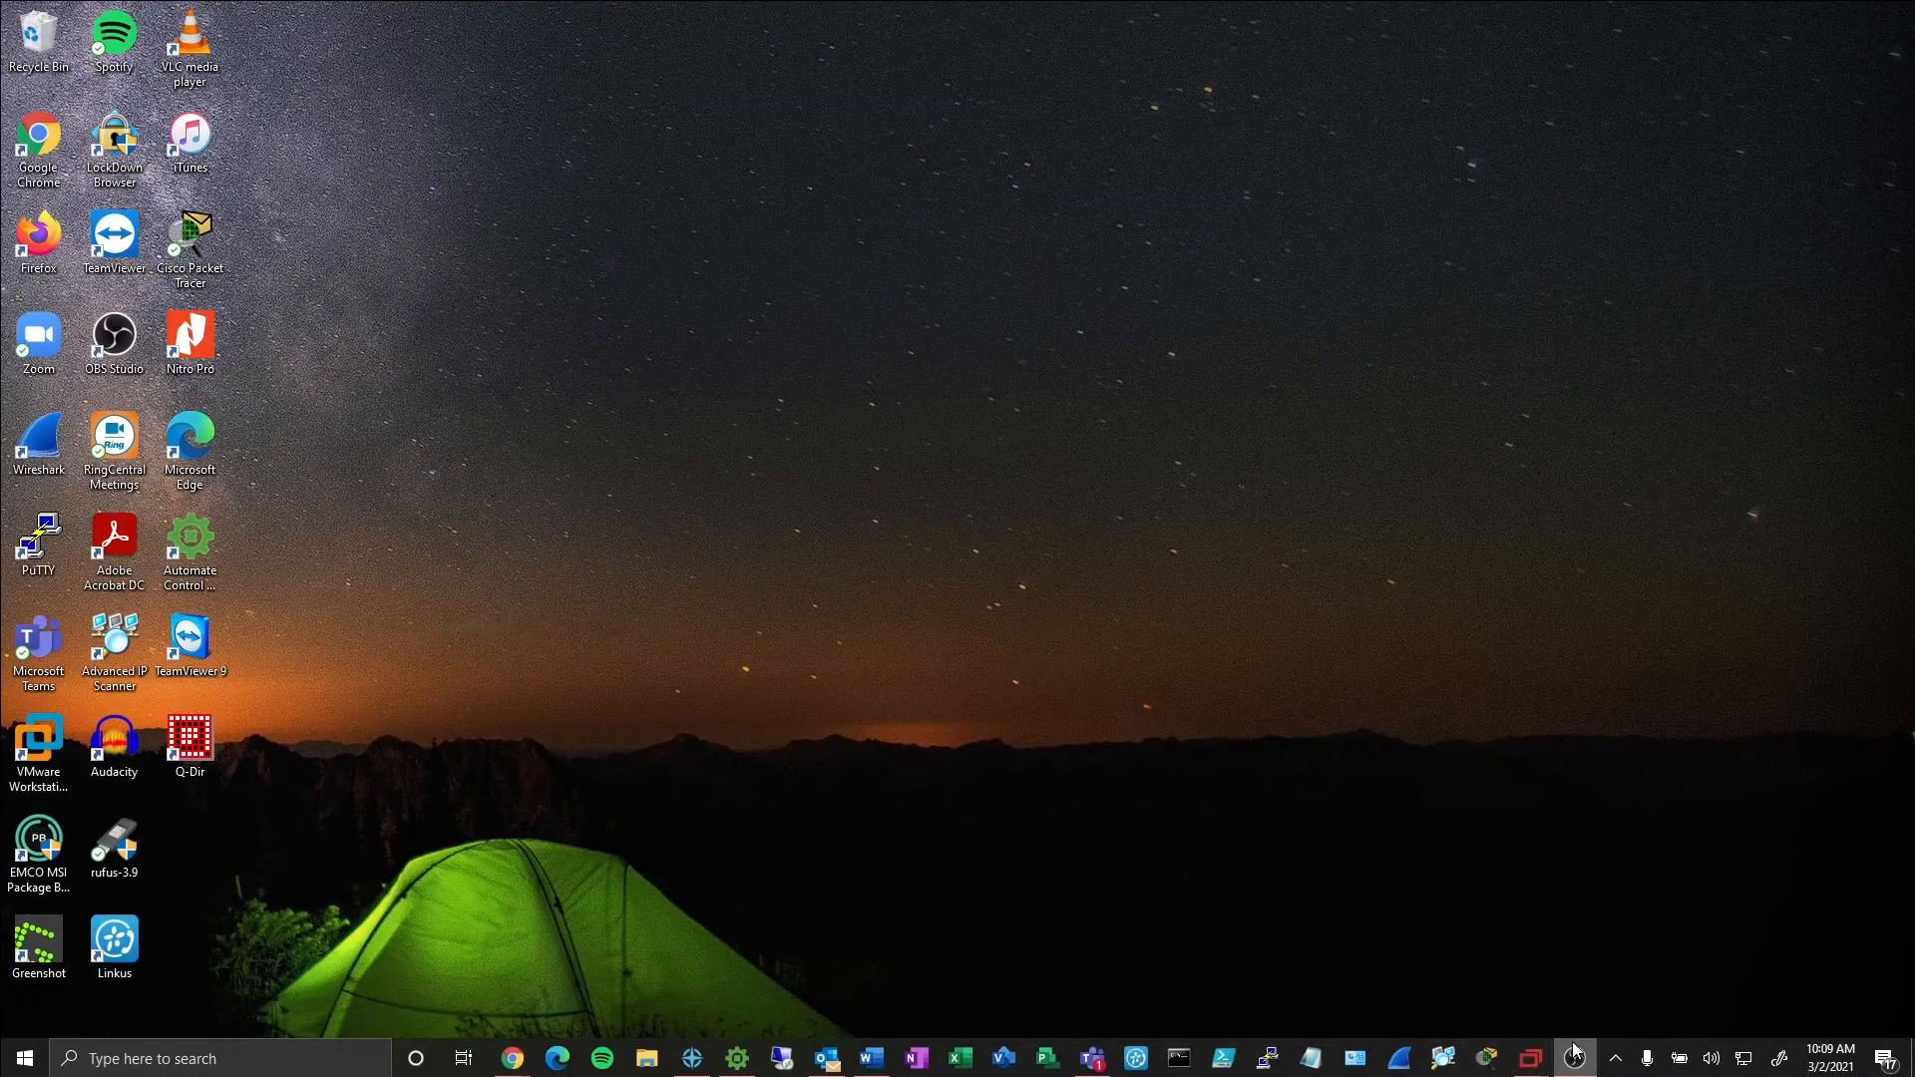
mouse_move(1536, 1055)
left_click(1618, 996)
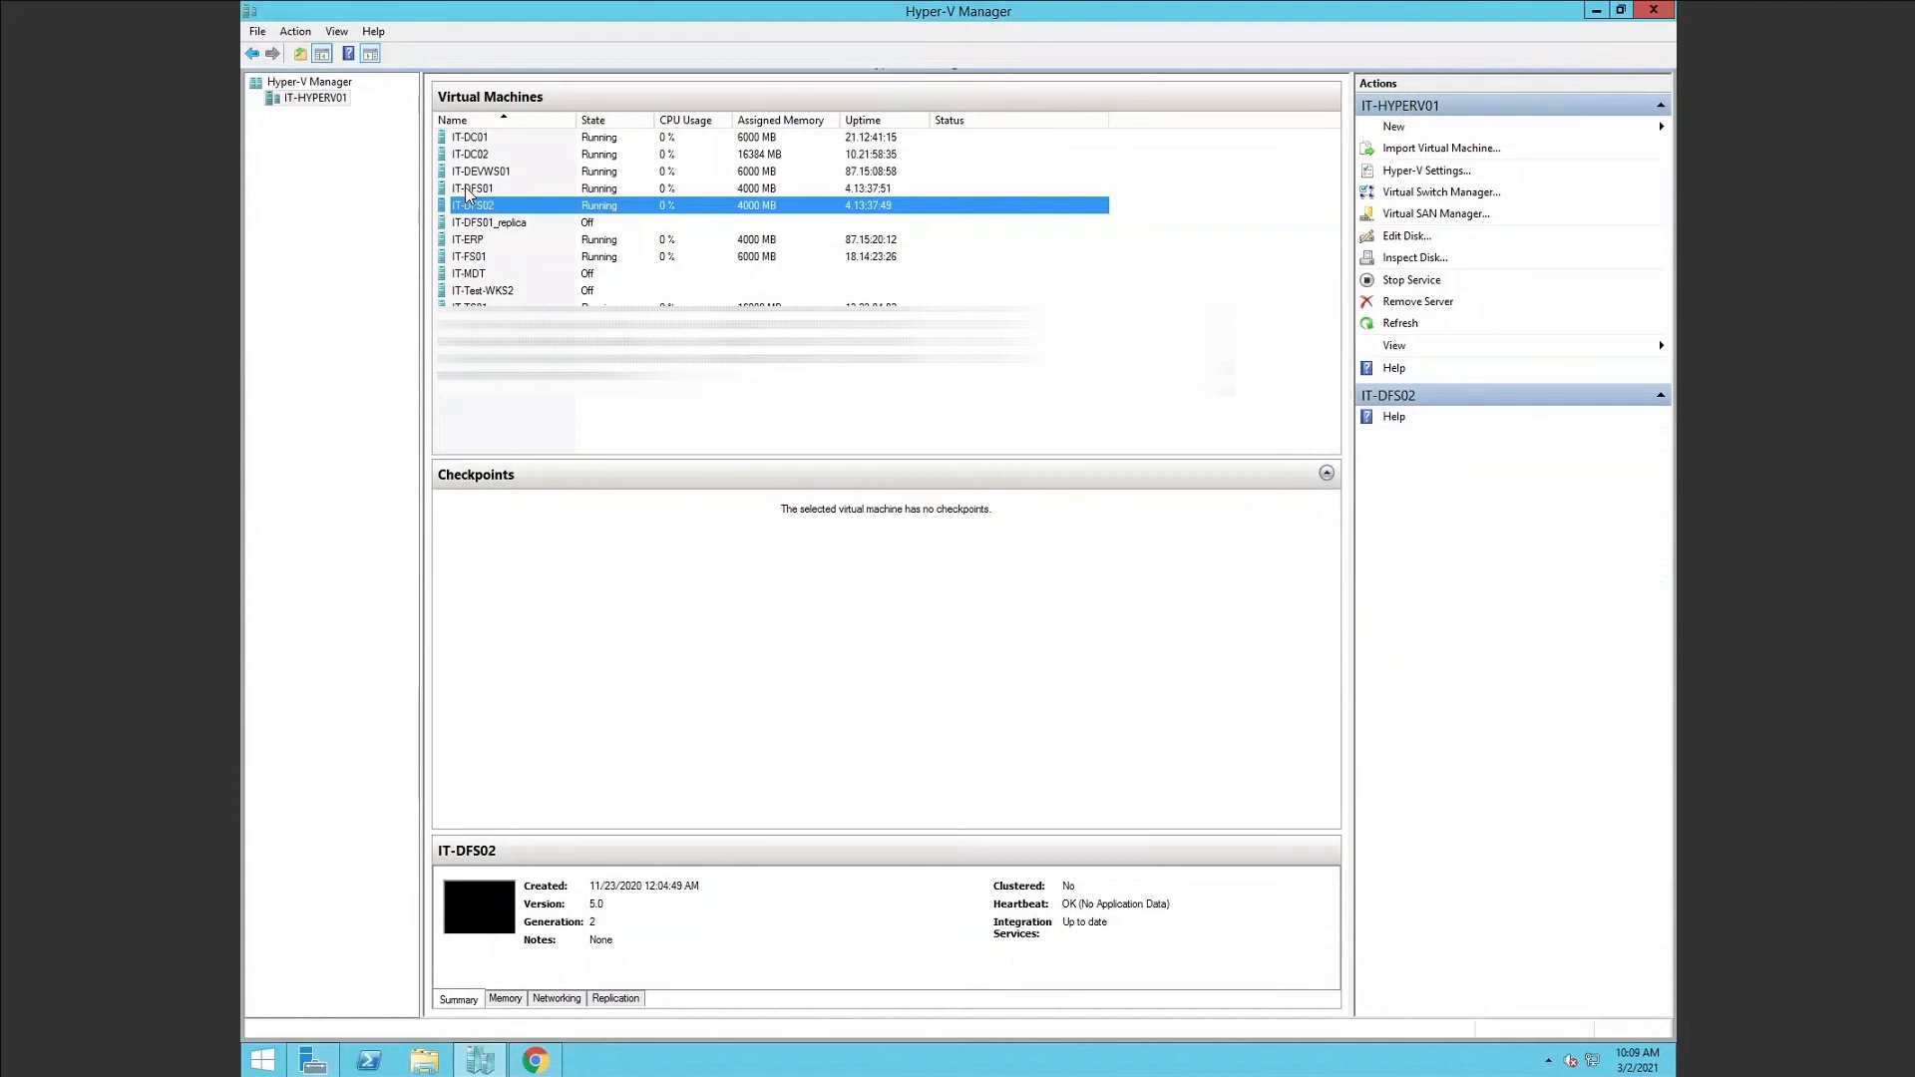
In Hyper-V Manager, check IT-DFS01 is Off and inspect the IT-DFS01_replica VM.
left_click(469, 191)
right_click(469, 192)
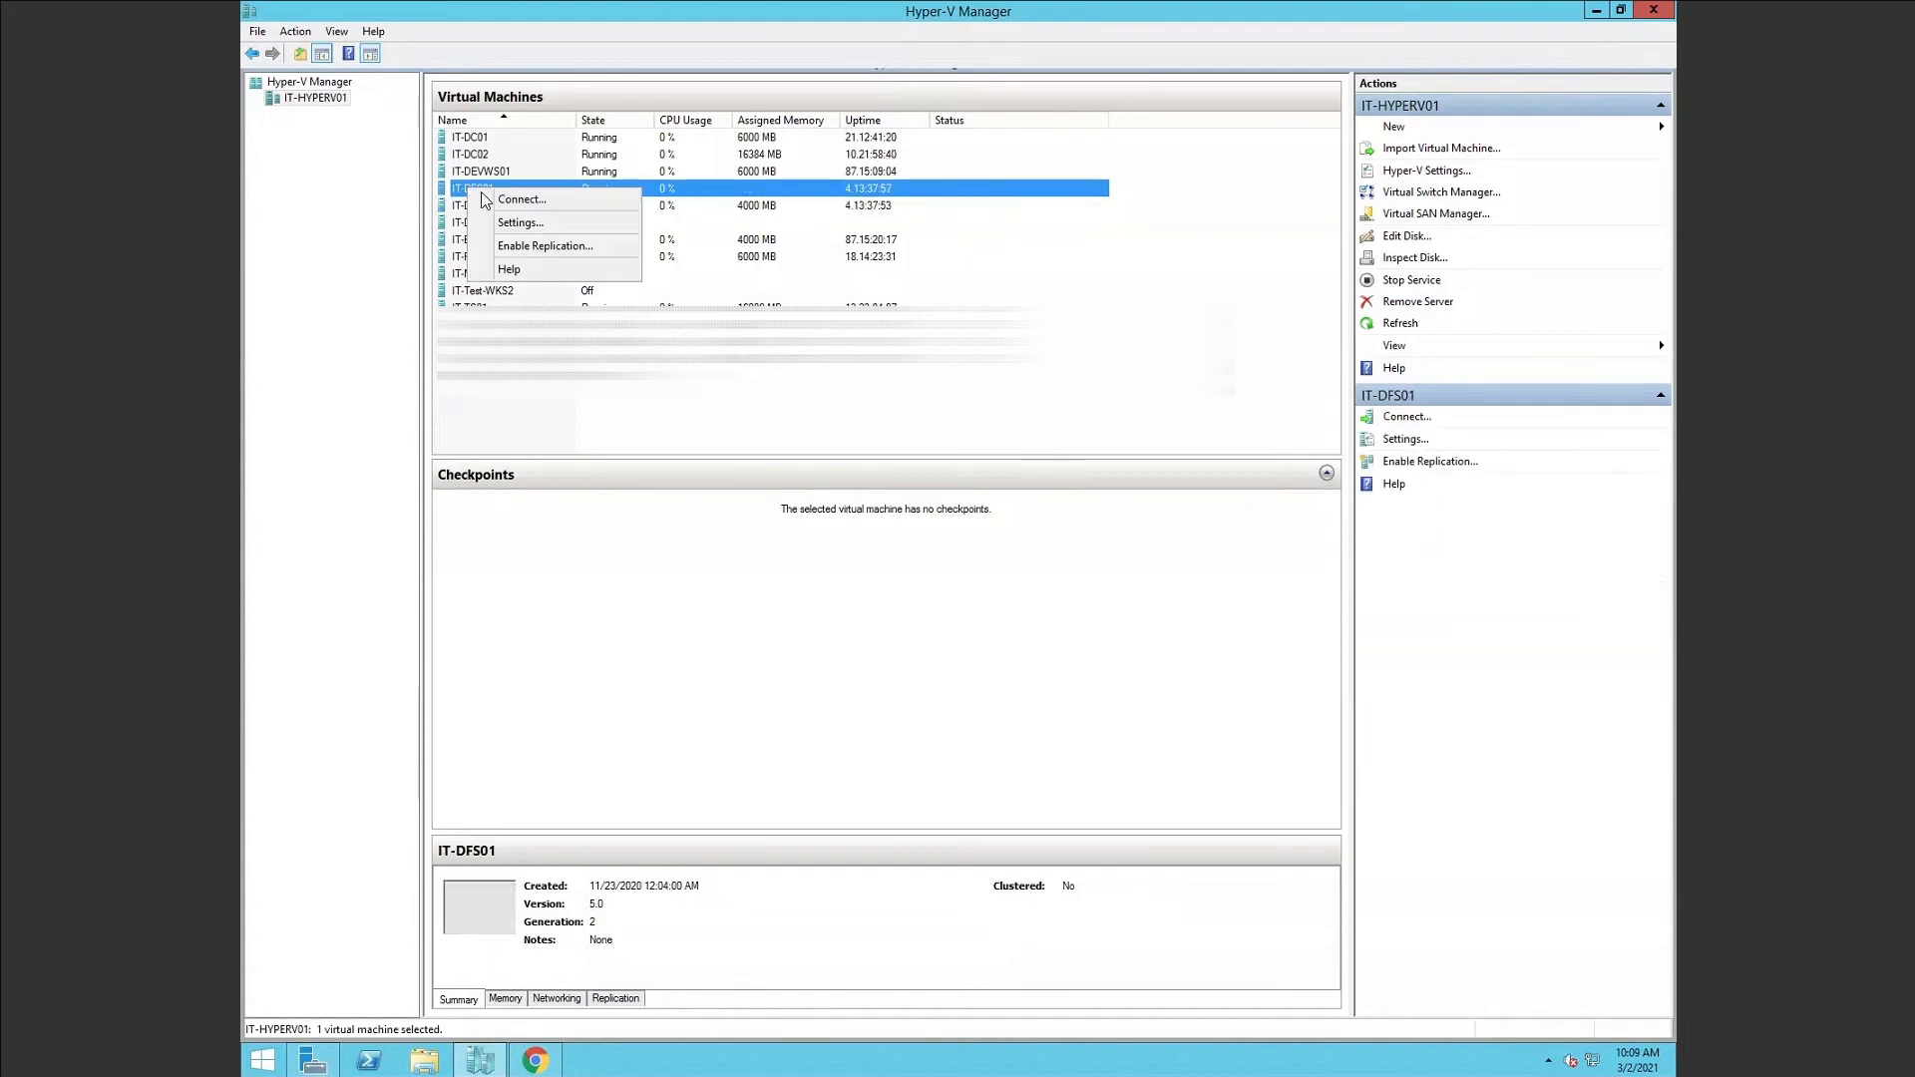
left_click(494, 201)
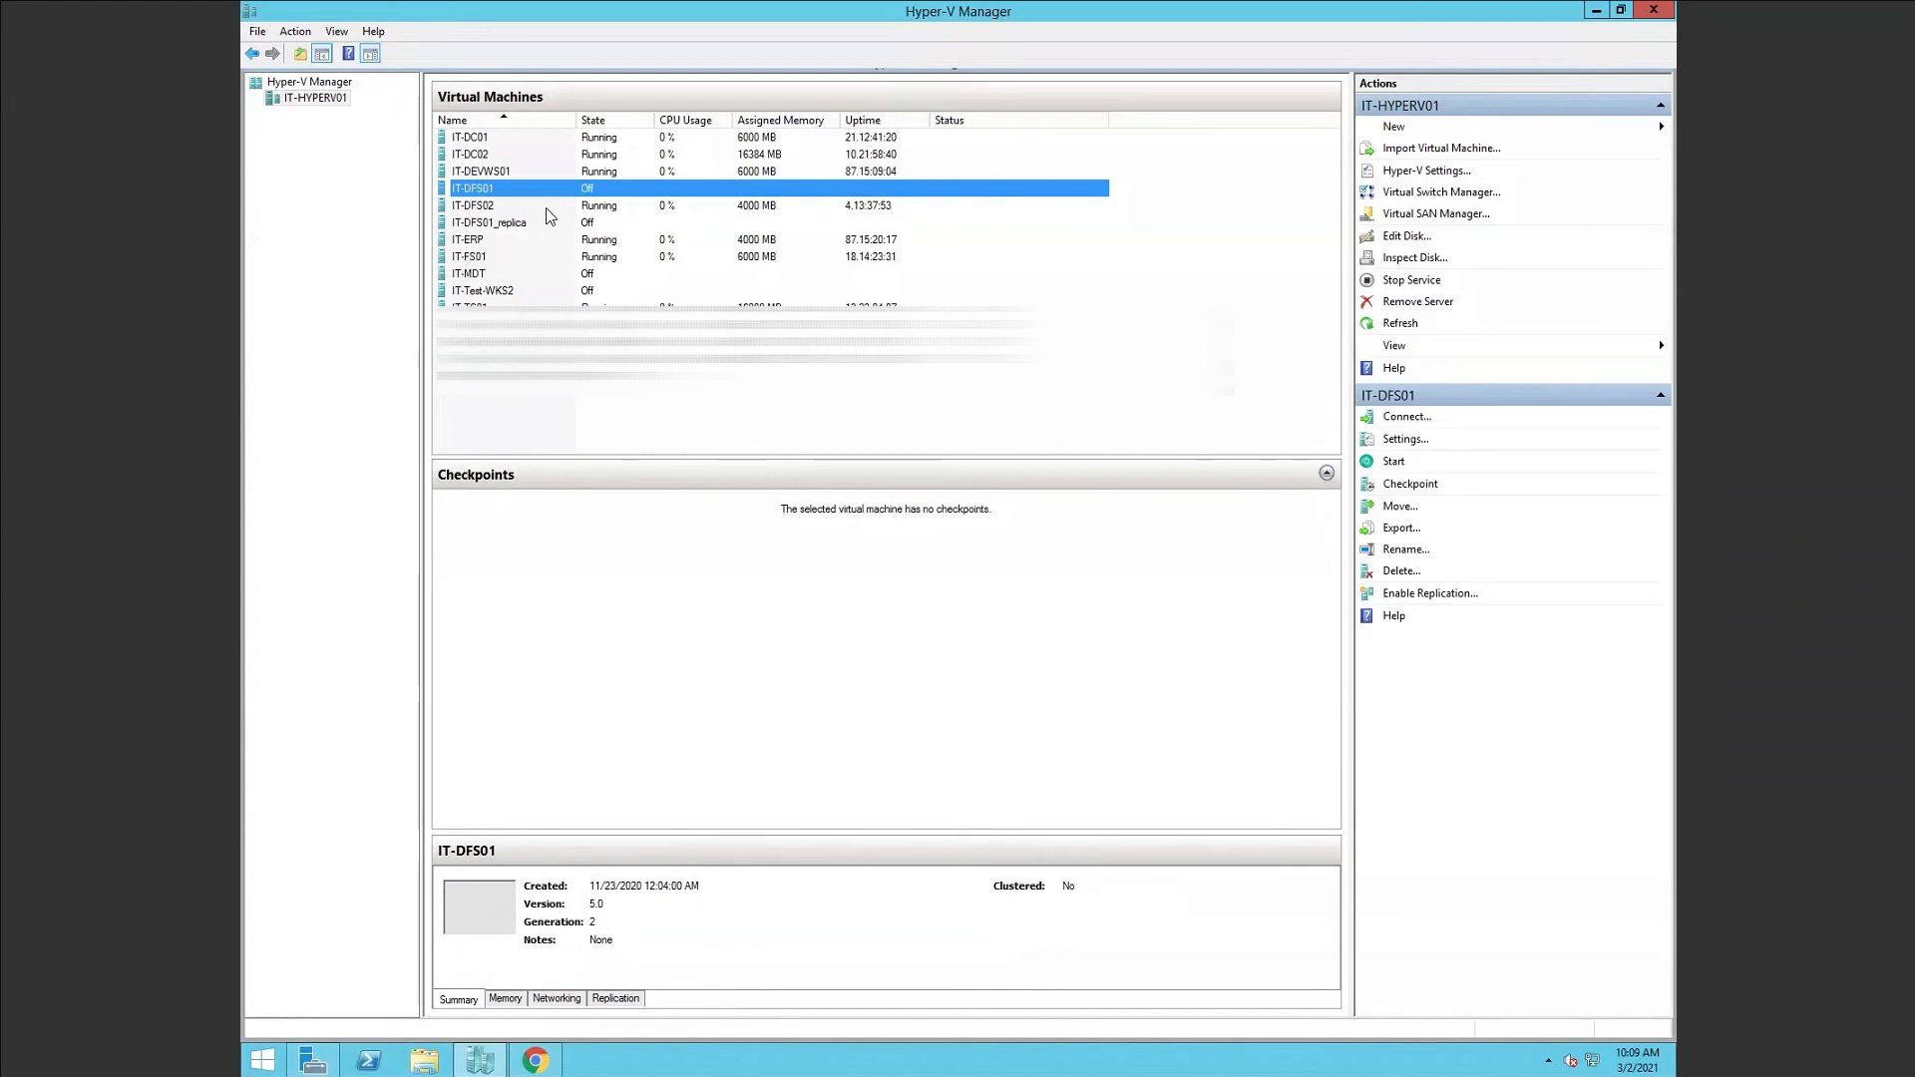
left_click(1187, 146)
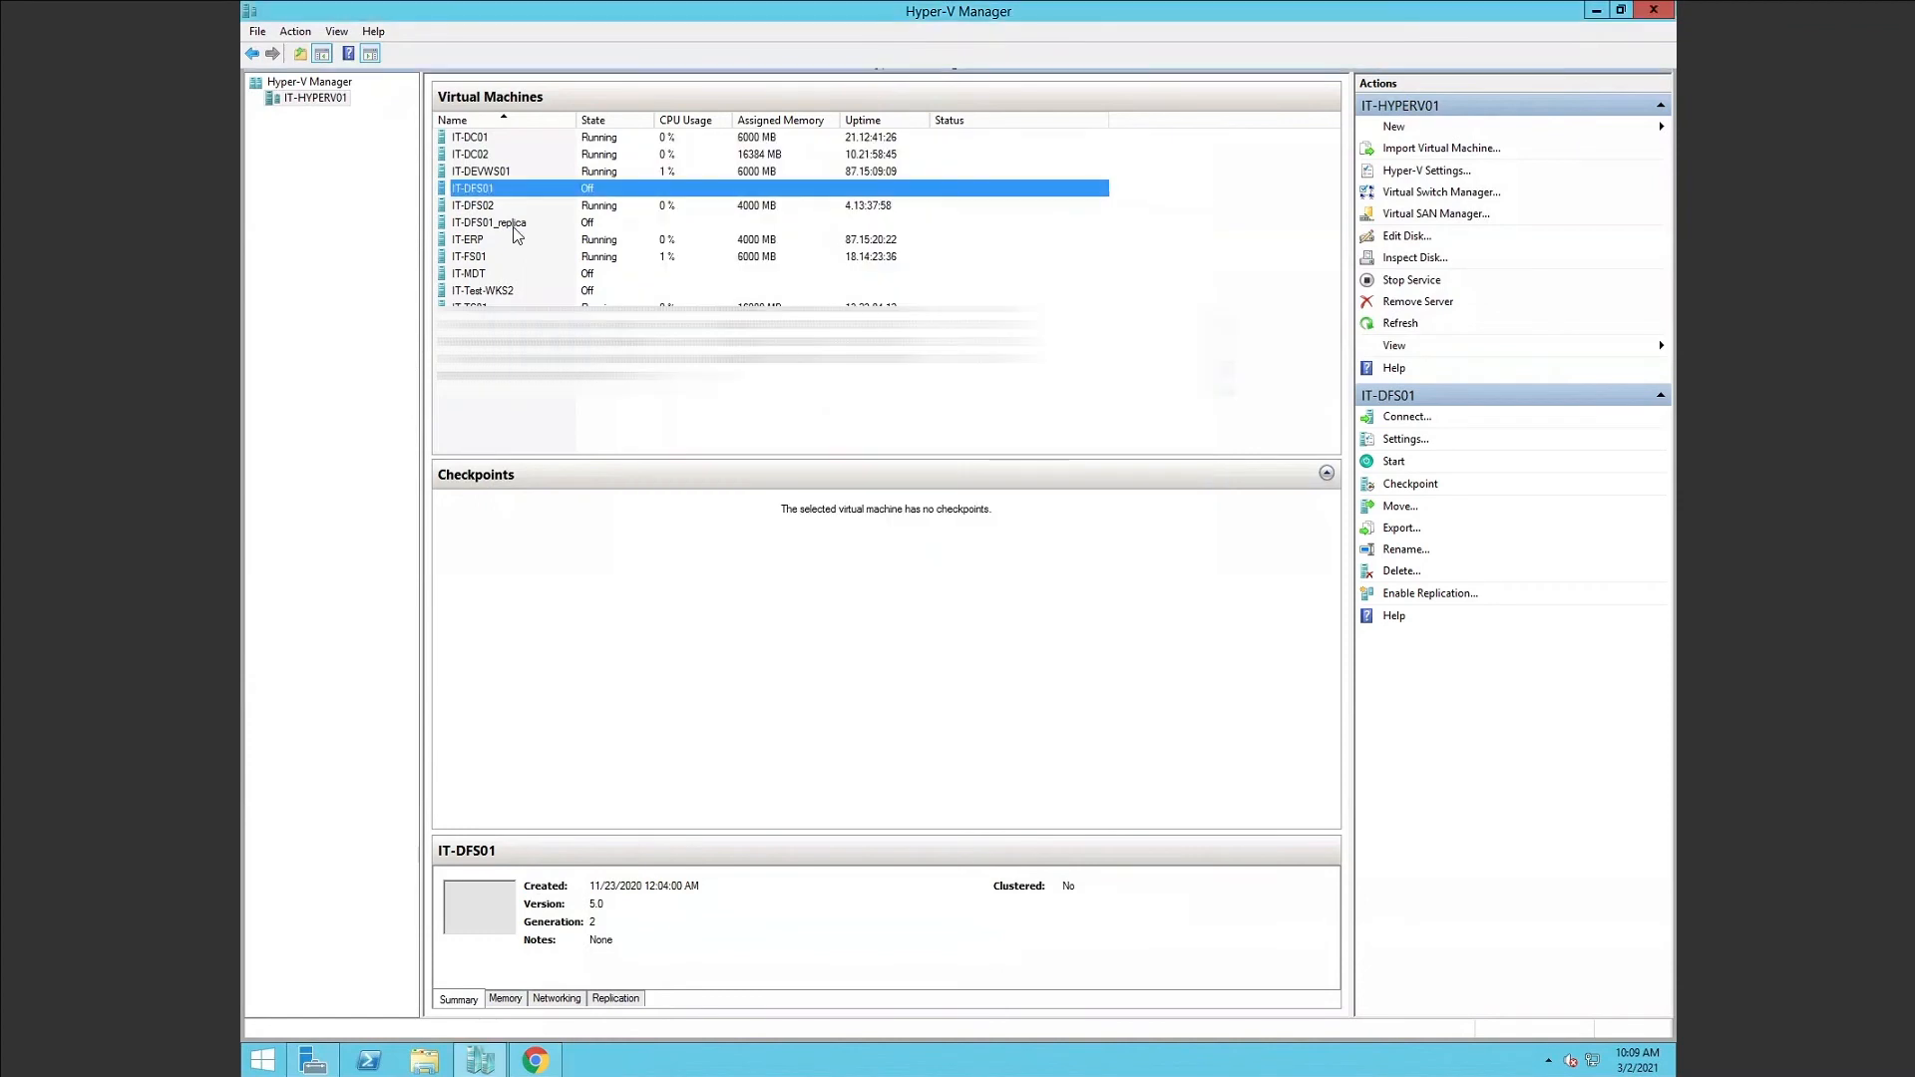
right_click(499, 223)
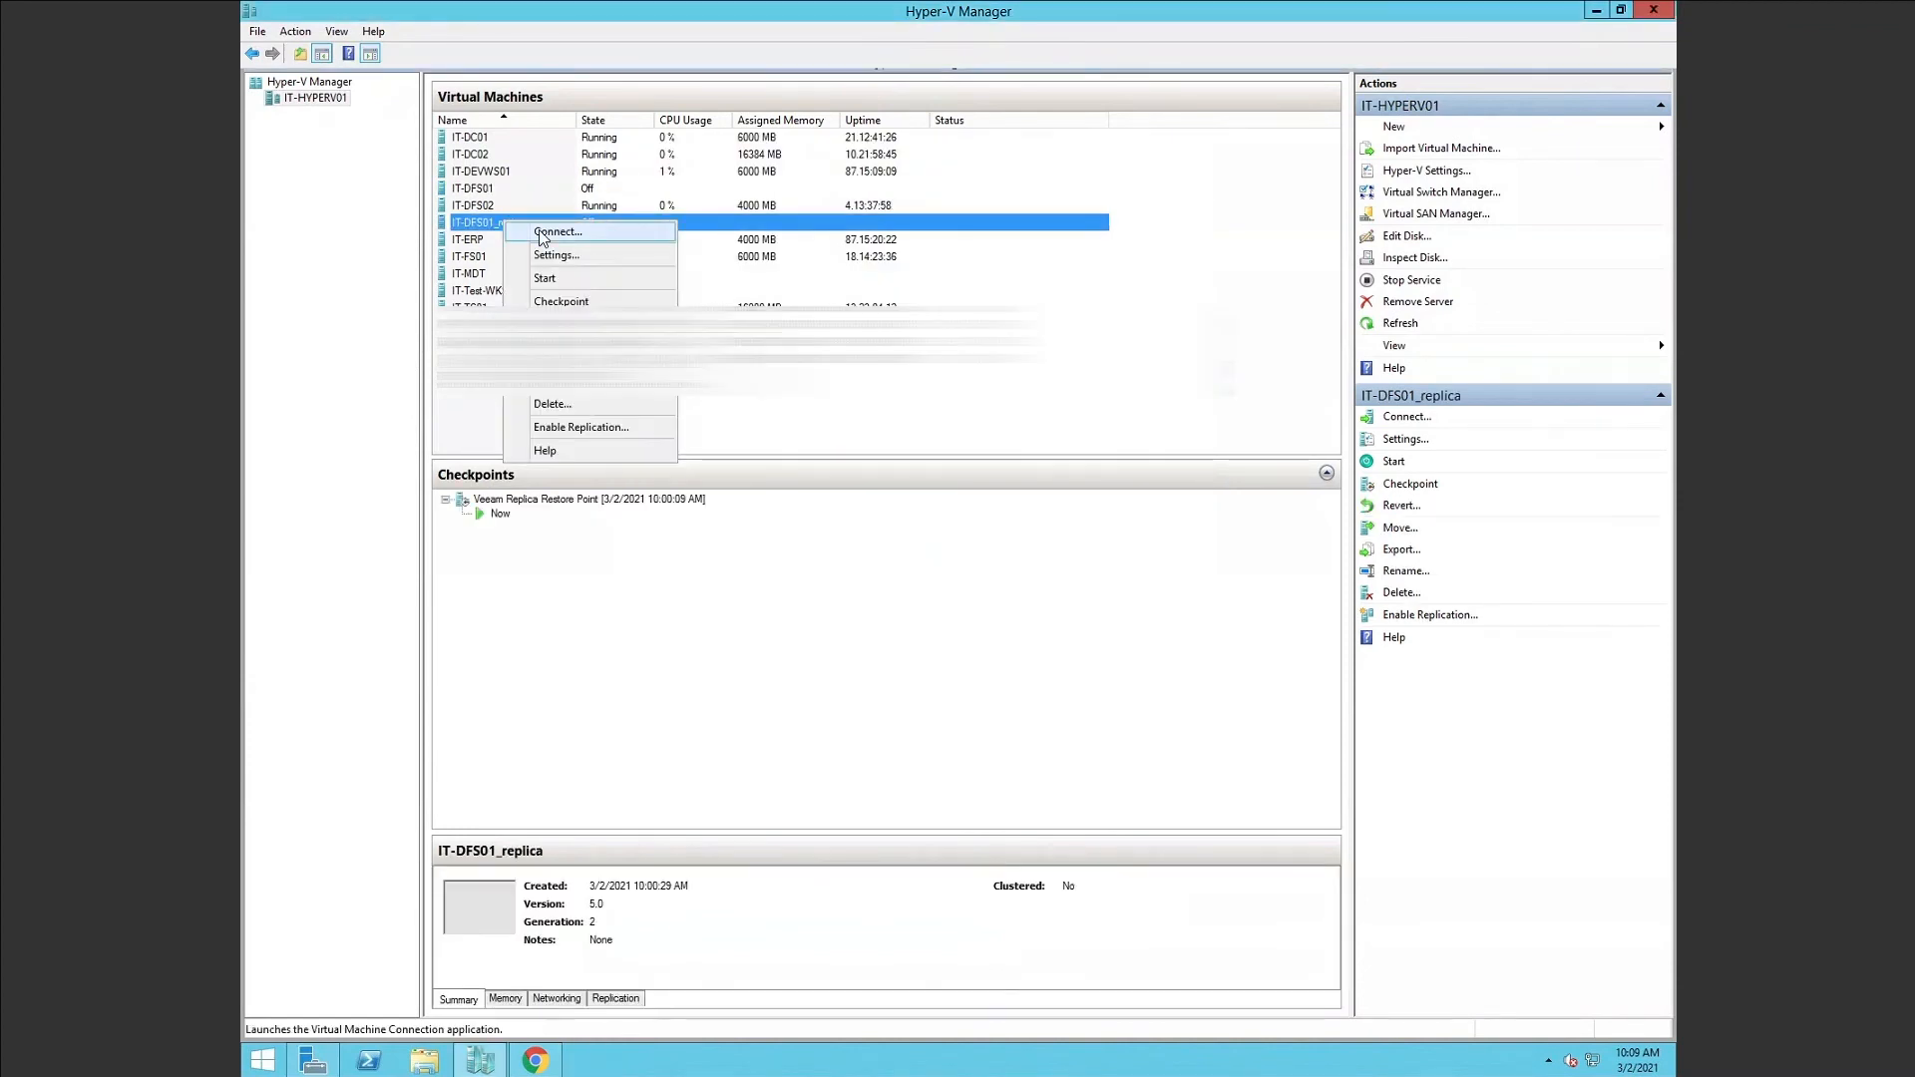
Start the IT-DFS01_replica VM in Hyper-V Manager and connect to its console.
left_click(546, 282)
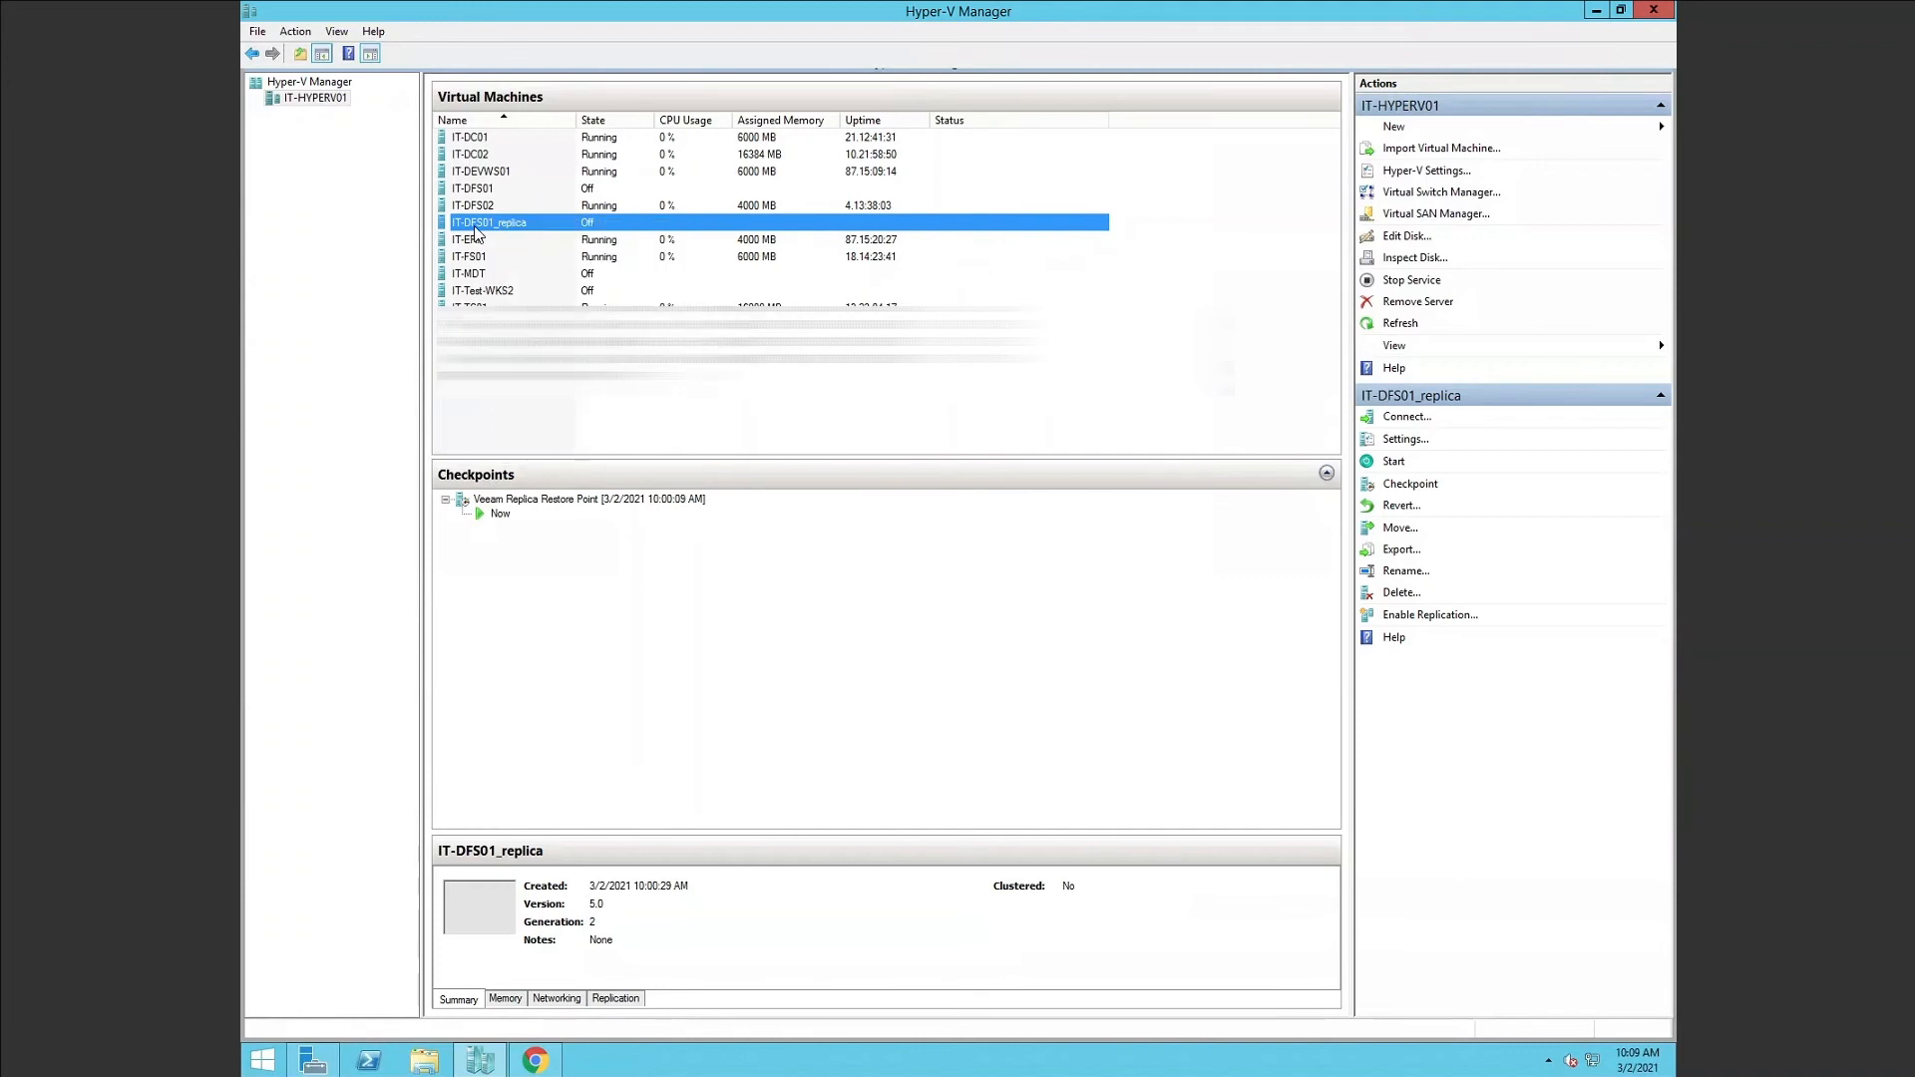
right_click(556, 226)
key("Escape")
right_click(556, 226)
left_click(618, 273)
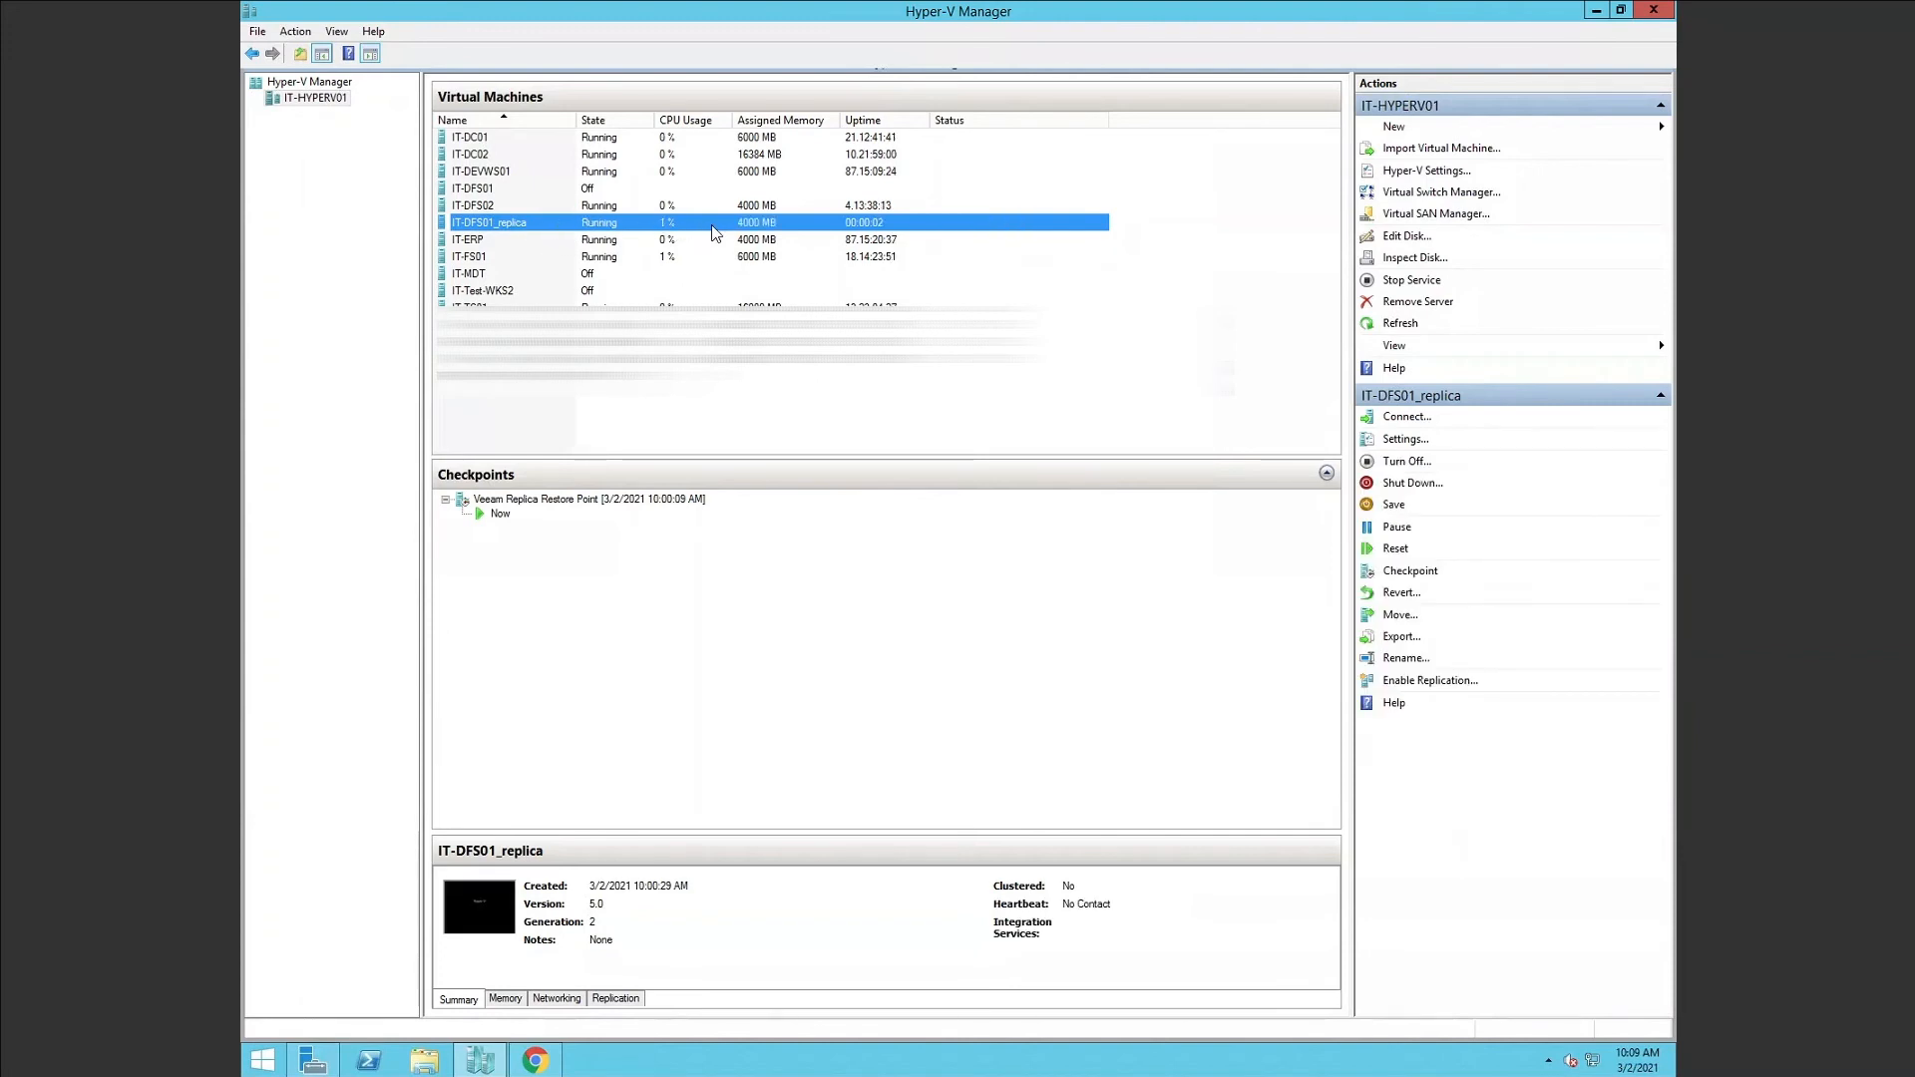
right_click(562, 225)
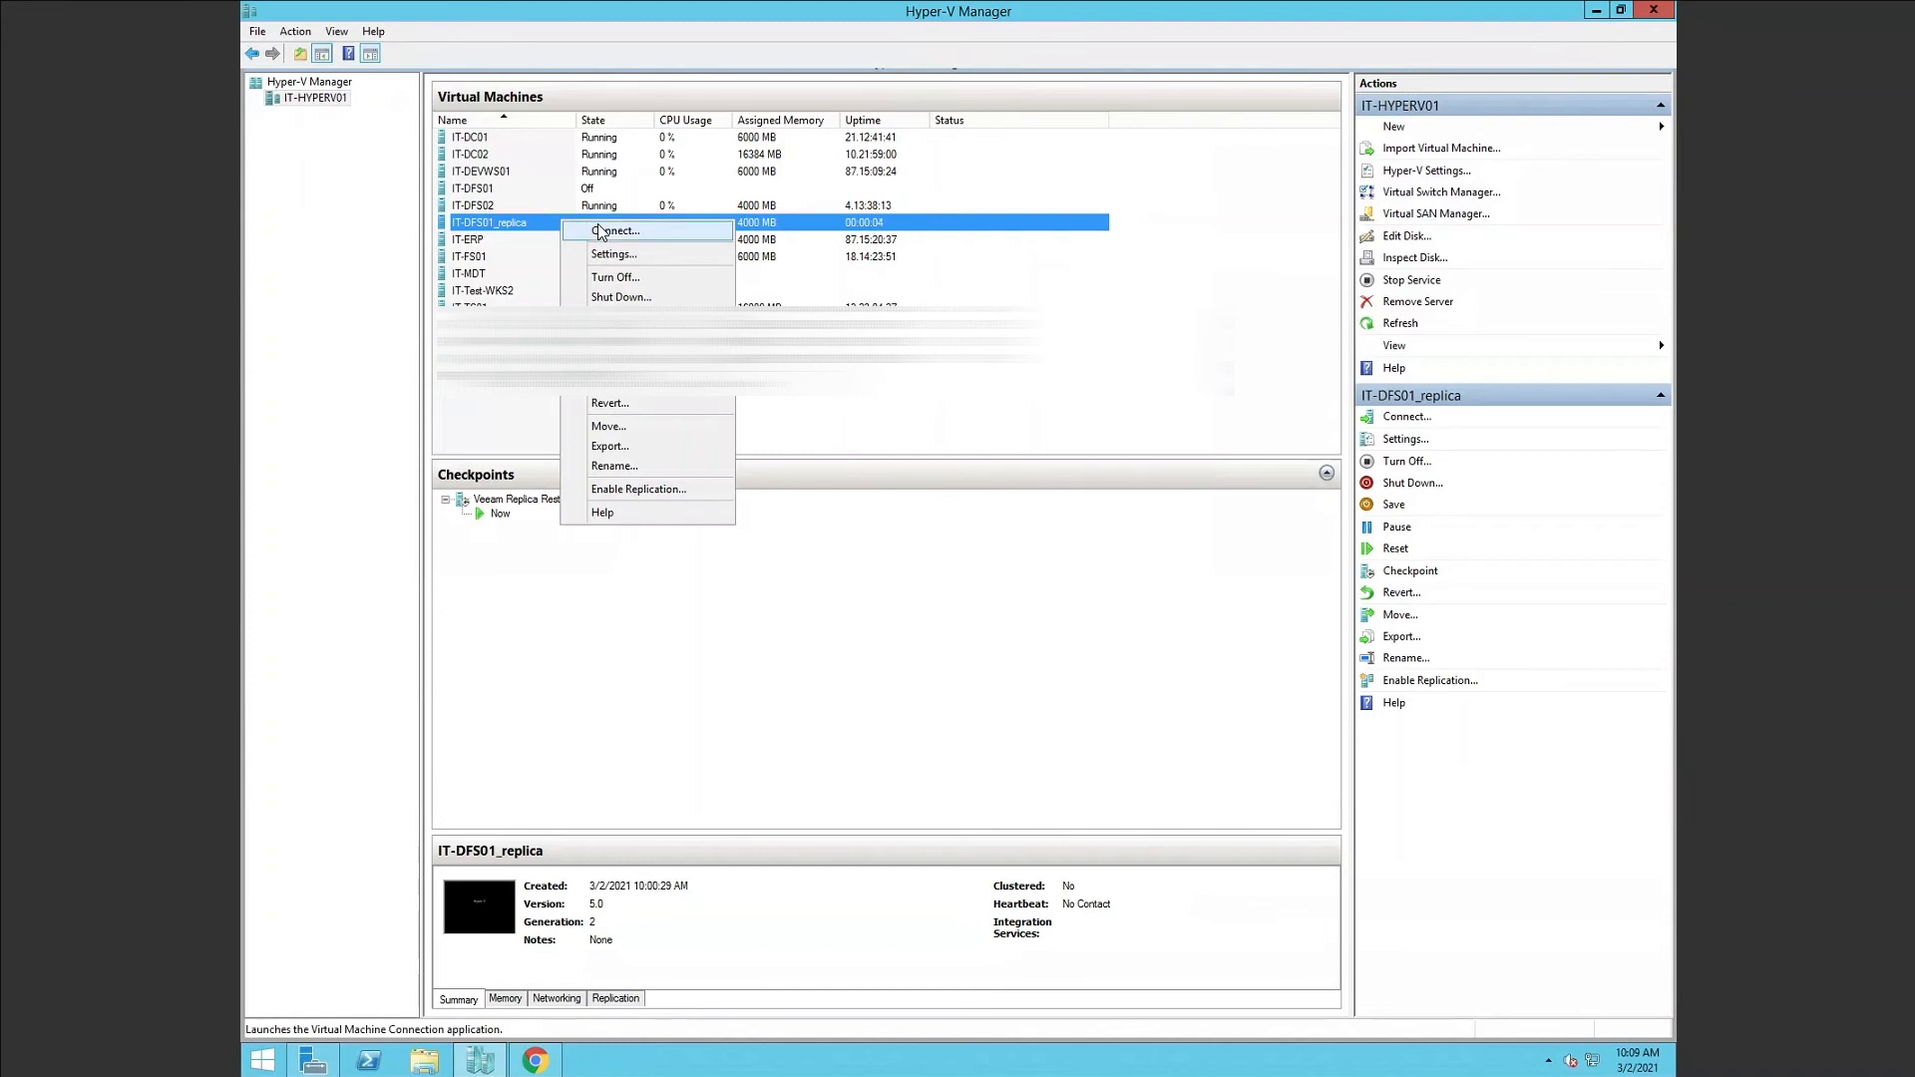
left_click(601, 234)
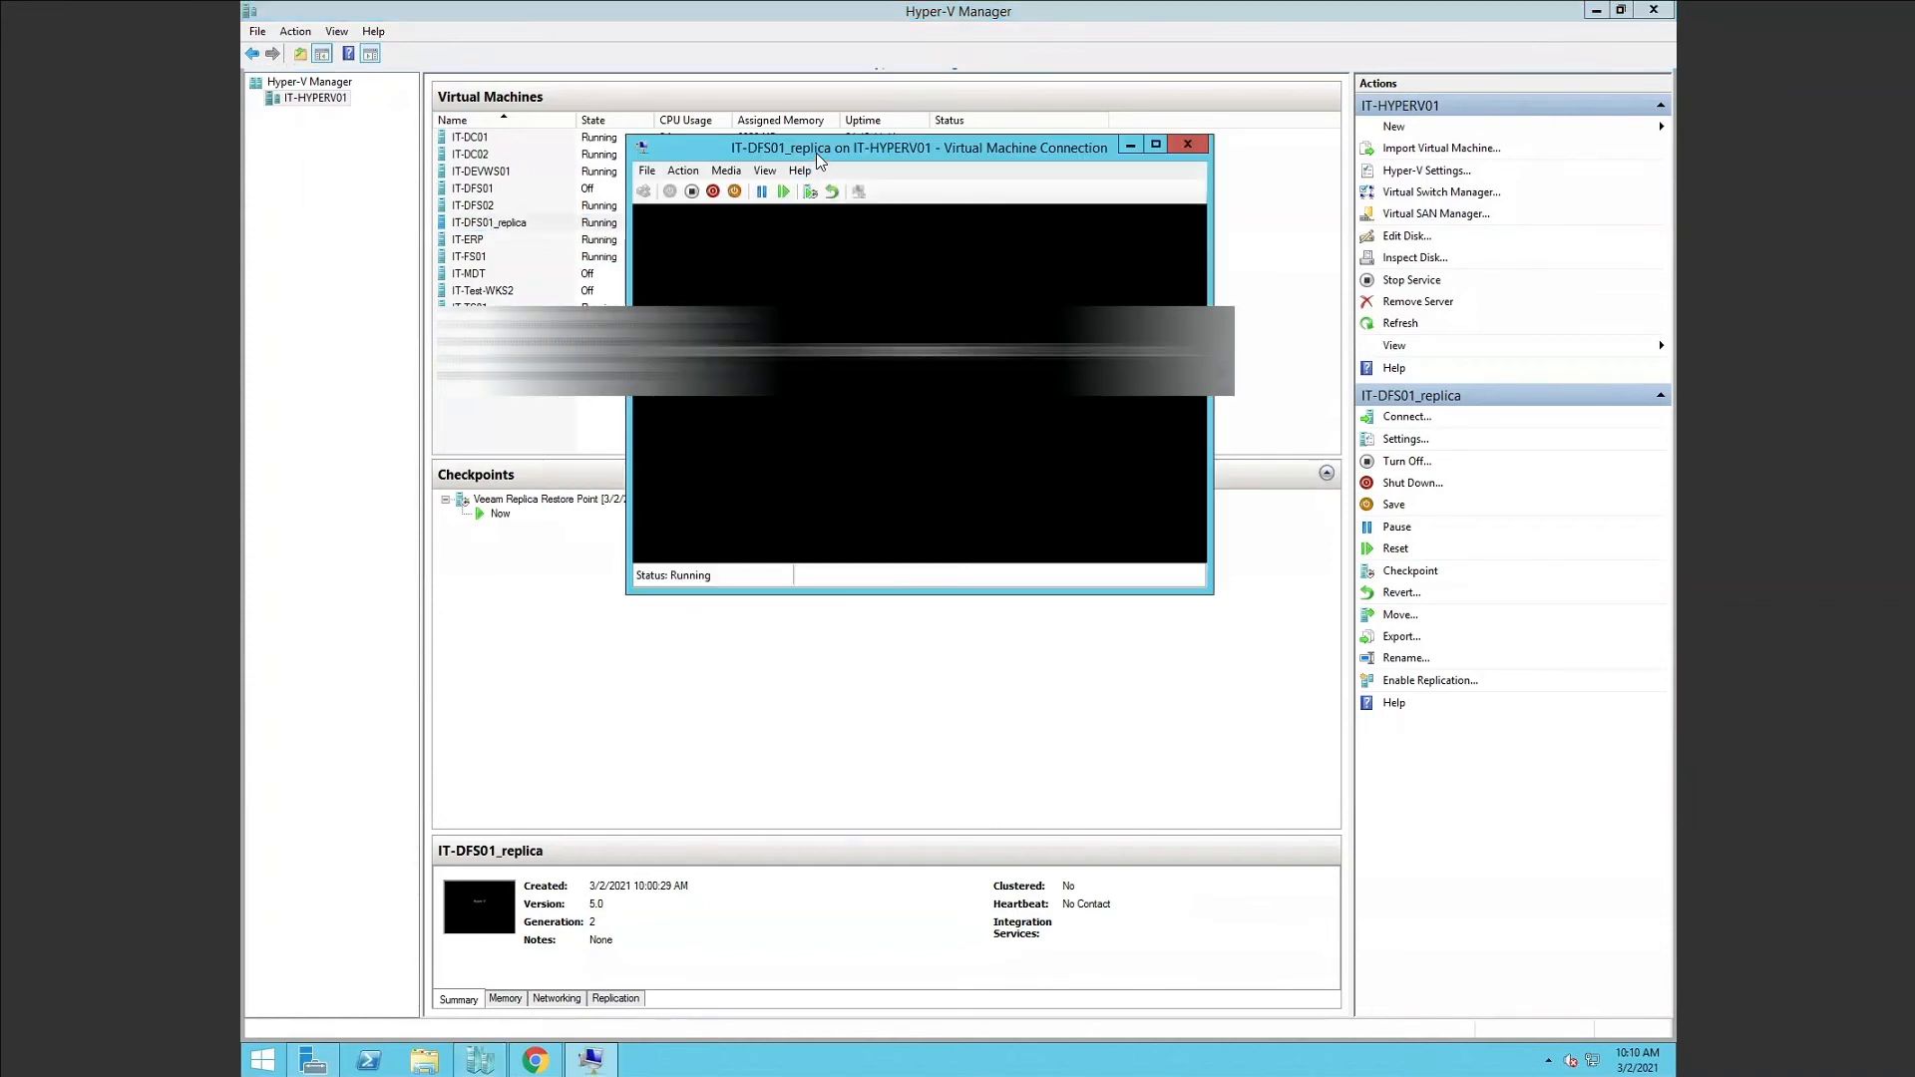
Maximize the replica console, send the unlock signal, and sign in with the account password.
left_click_drag(1207, 158, 987, 118)
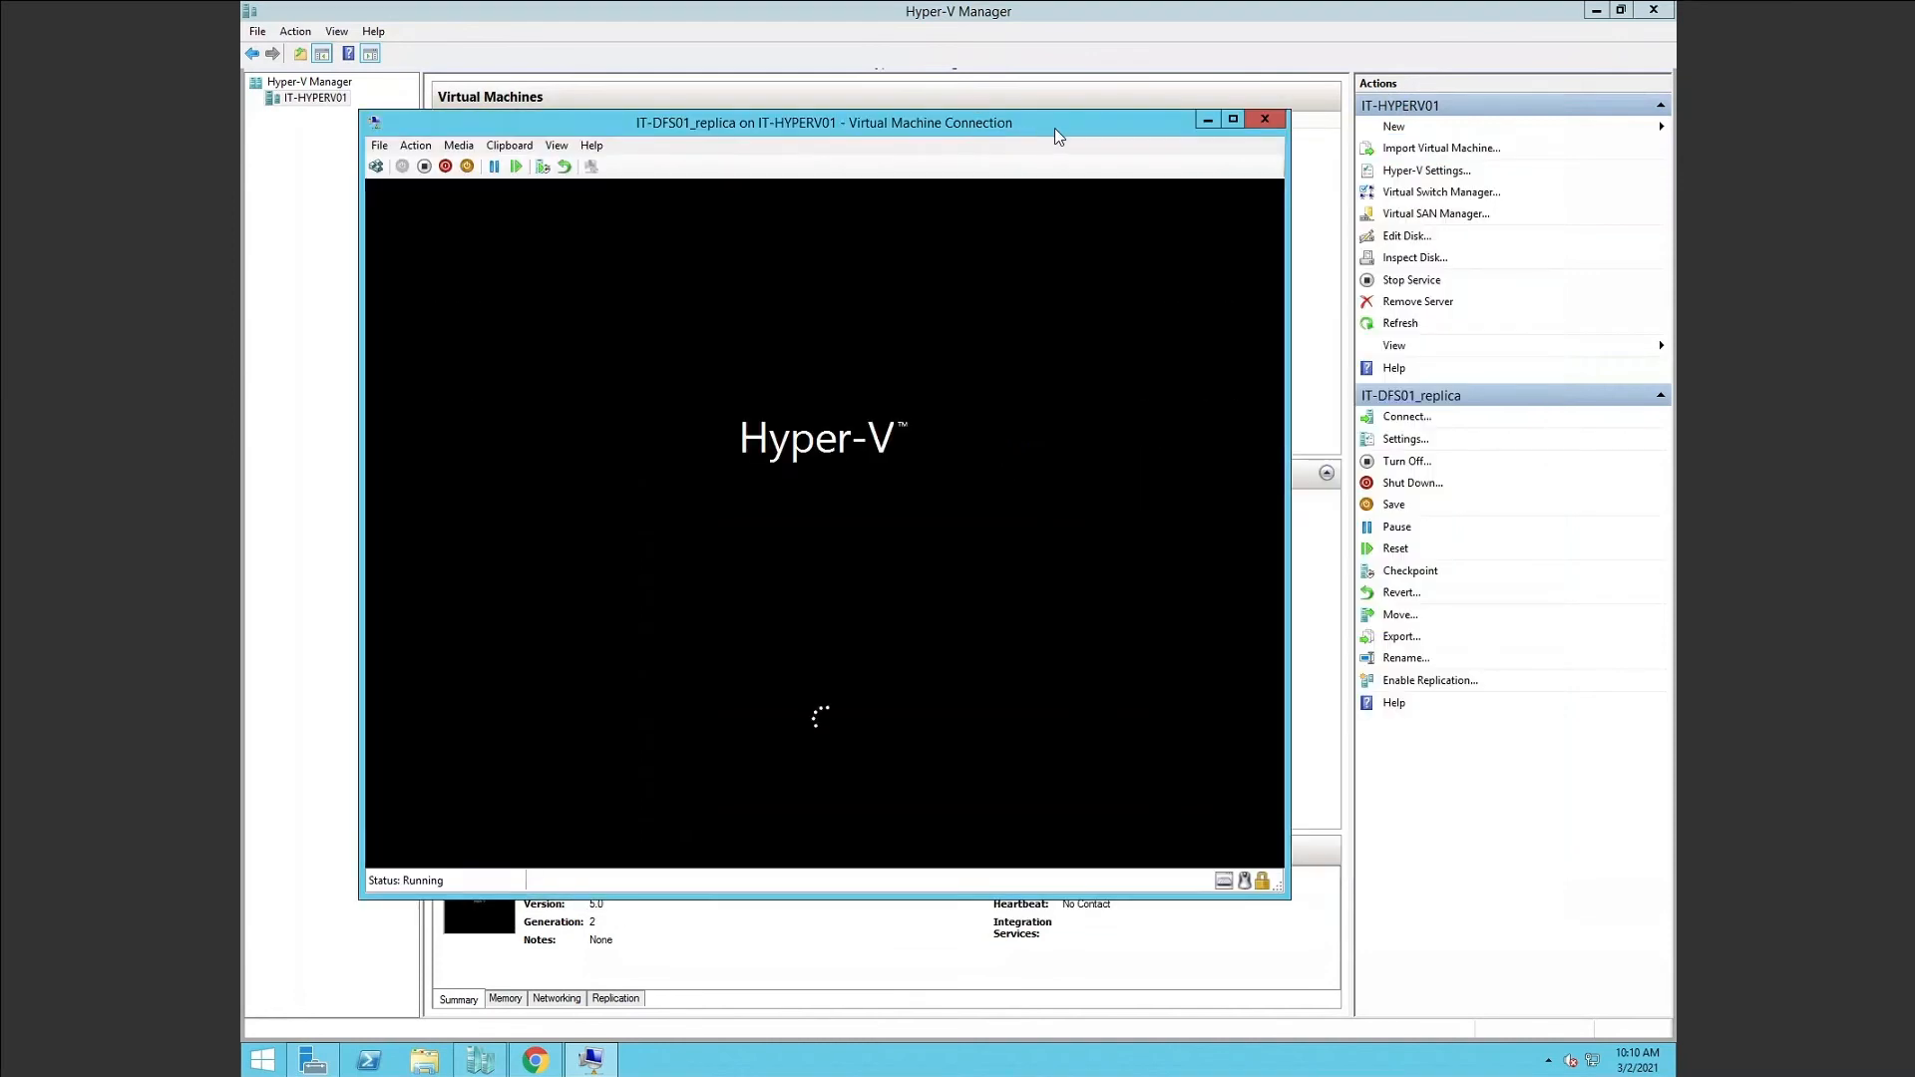
left_click(1233, 121)
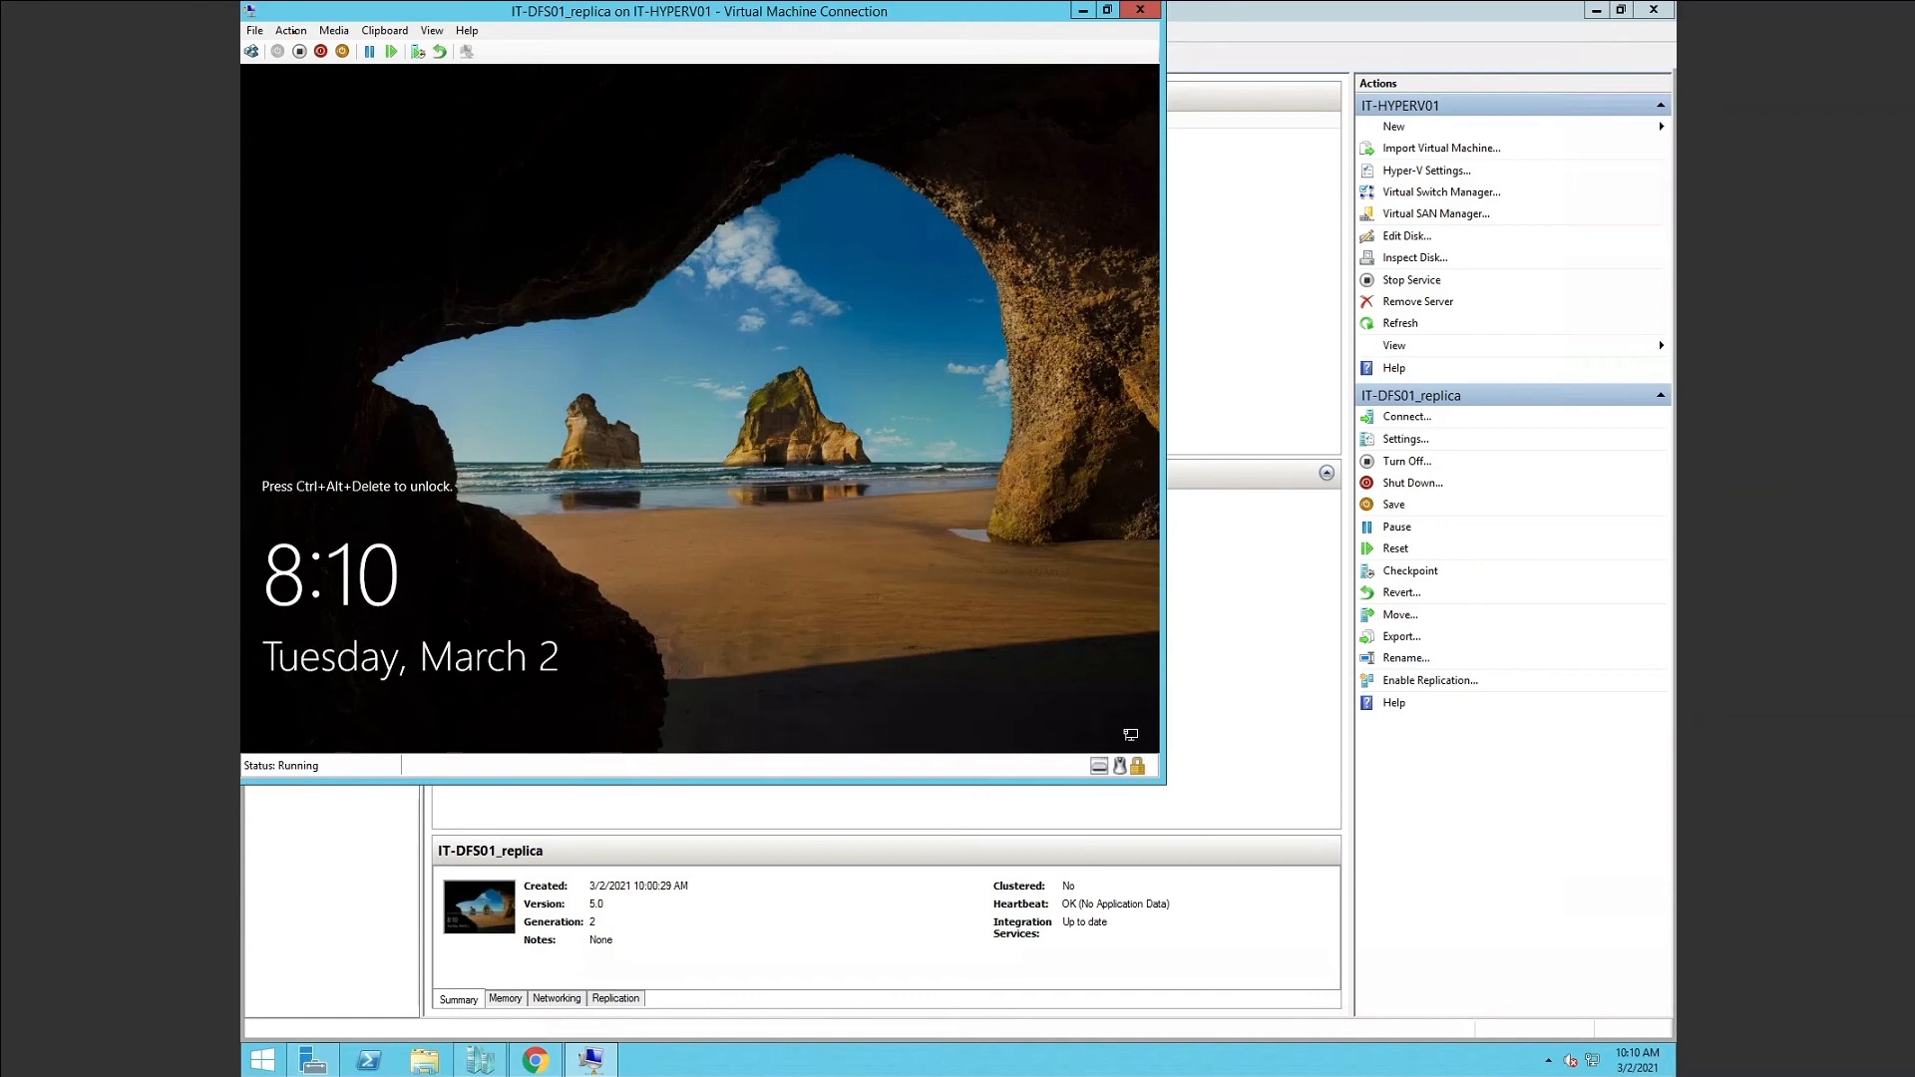
left_click(294, 32)
left_click(312, 54)
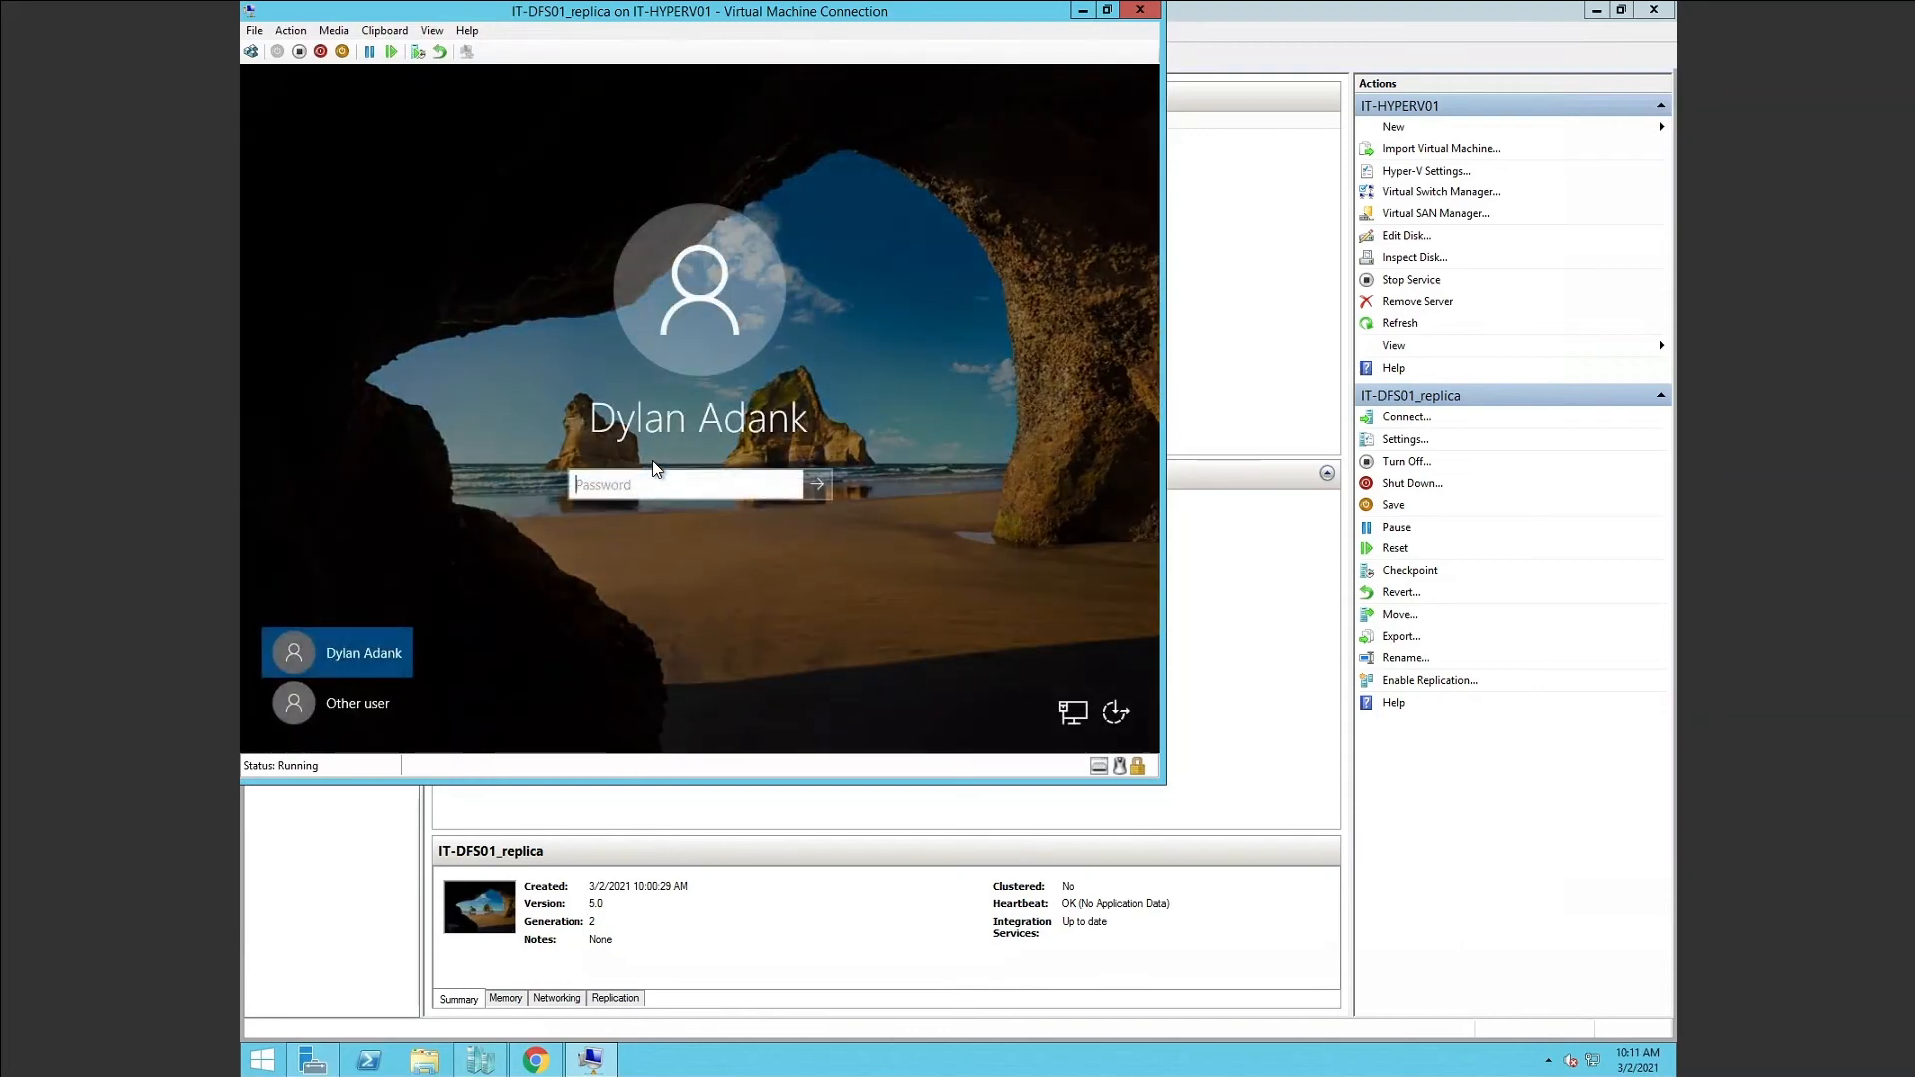
type("Pa$$w0rd1234")
key("Return")
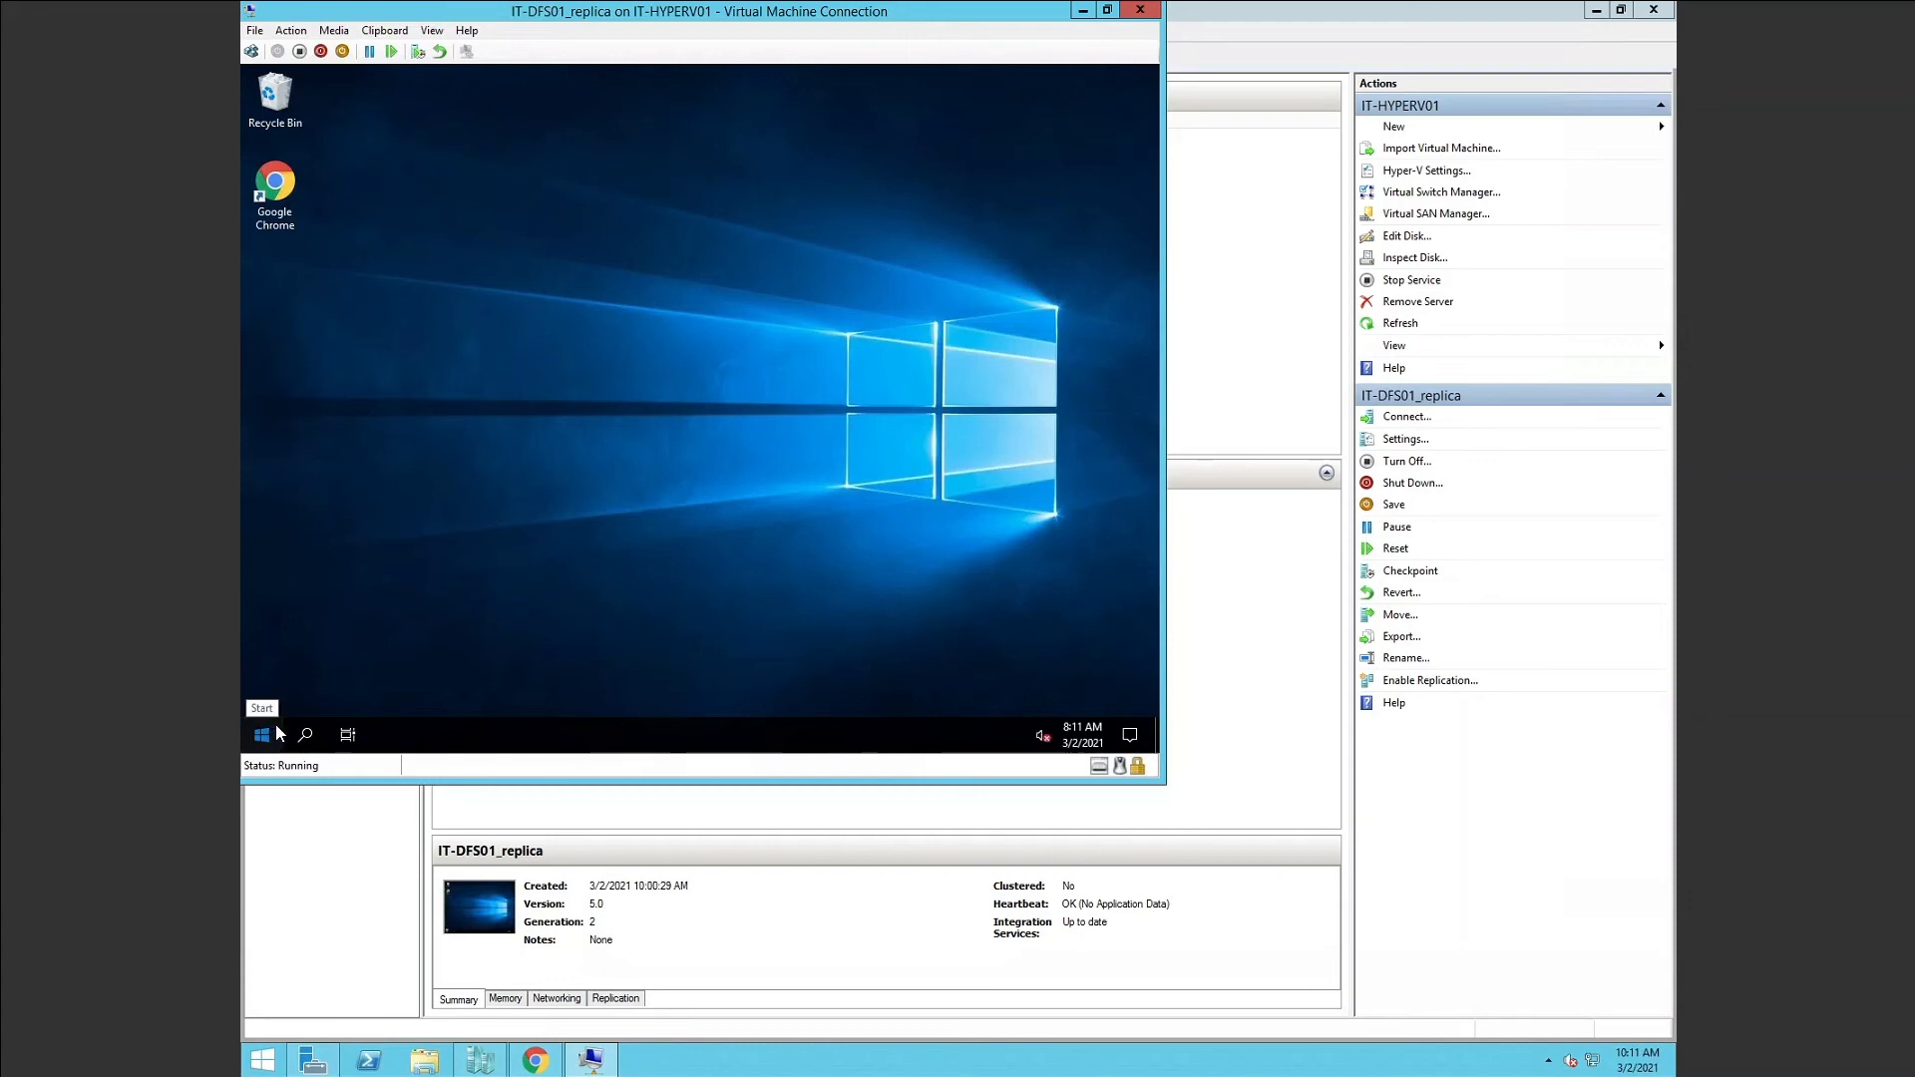
Launch Command Prompt on the replica guest by searching for cmd.
left_click(272, 735)
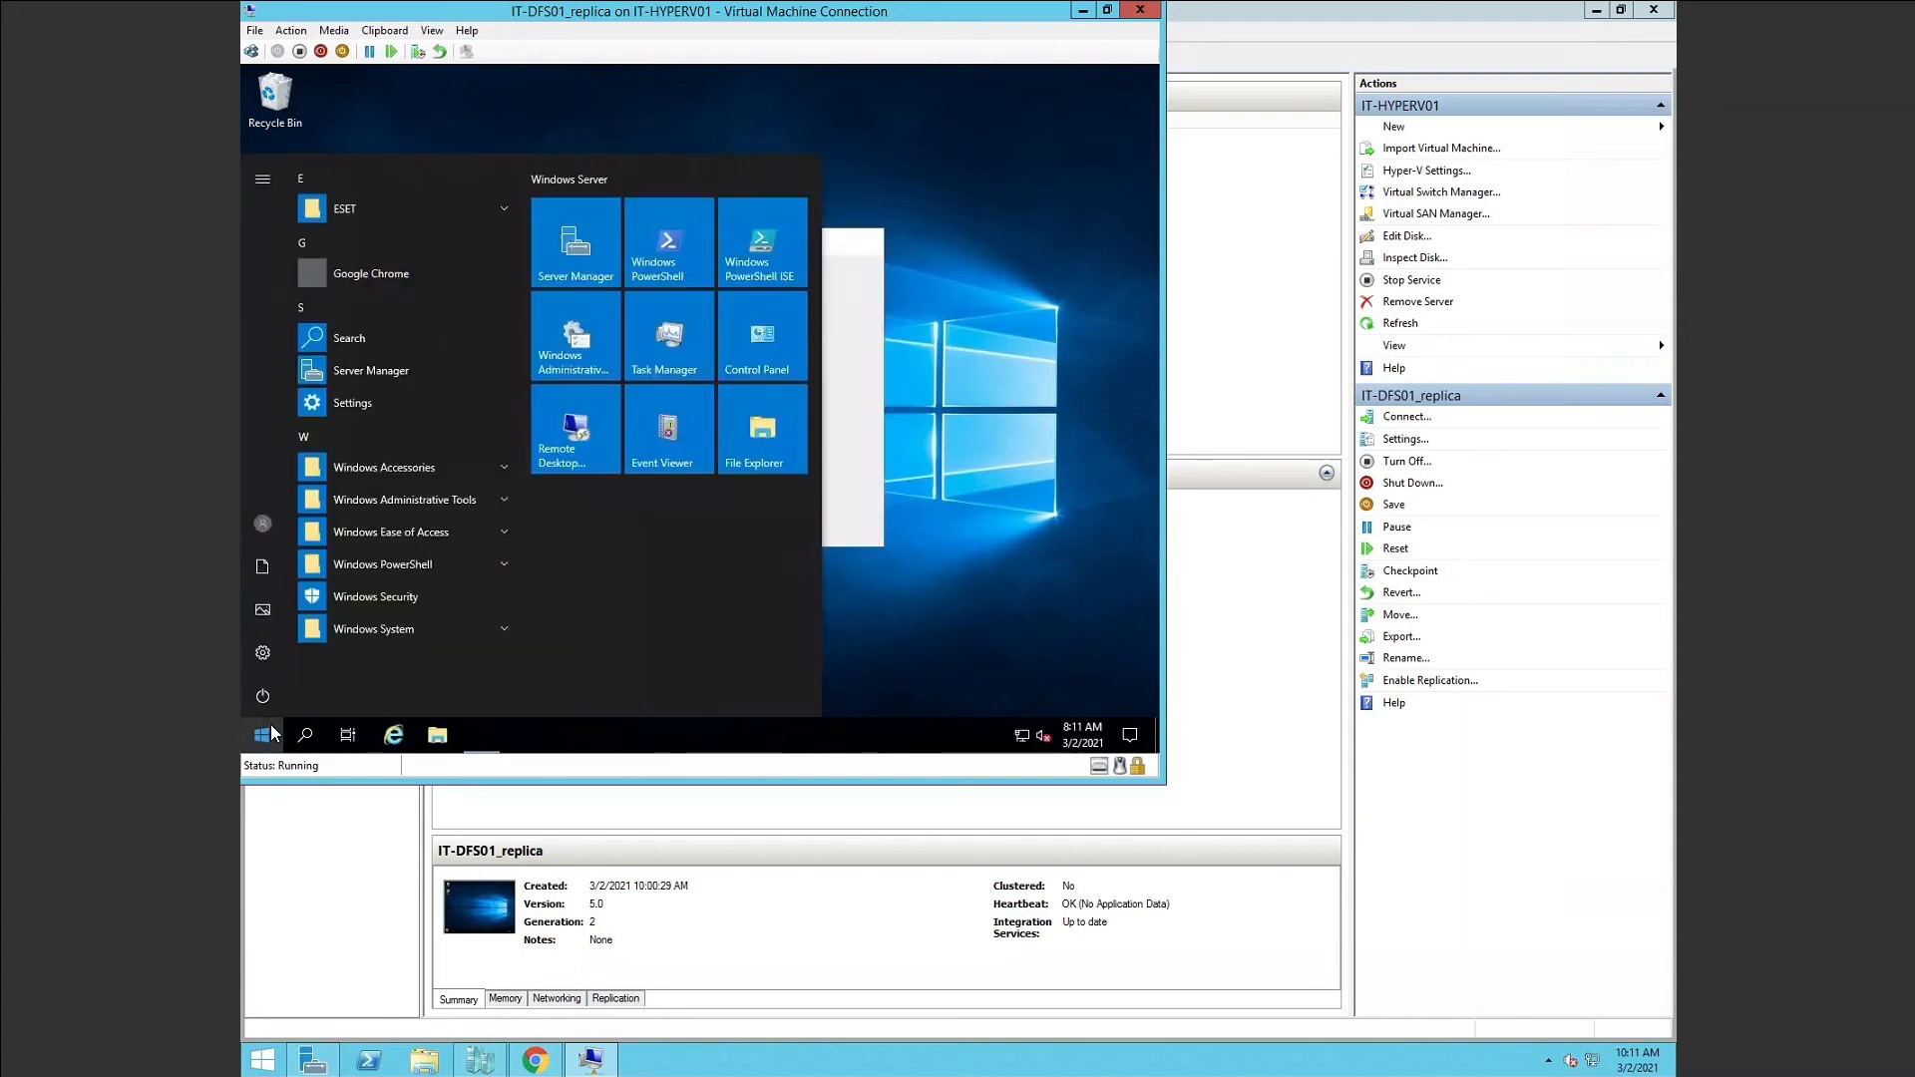
left_click(265, 729)
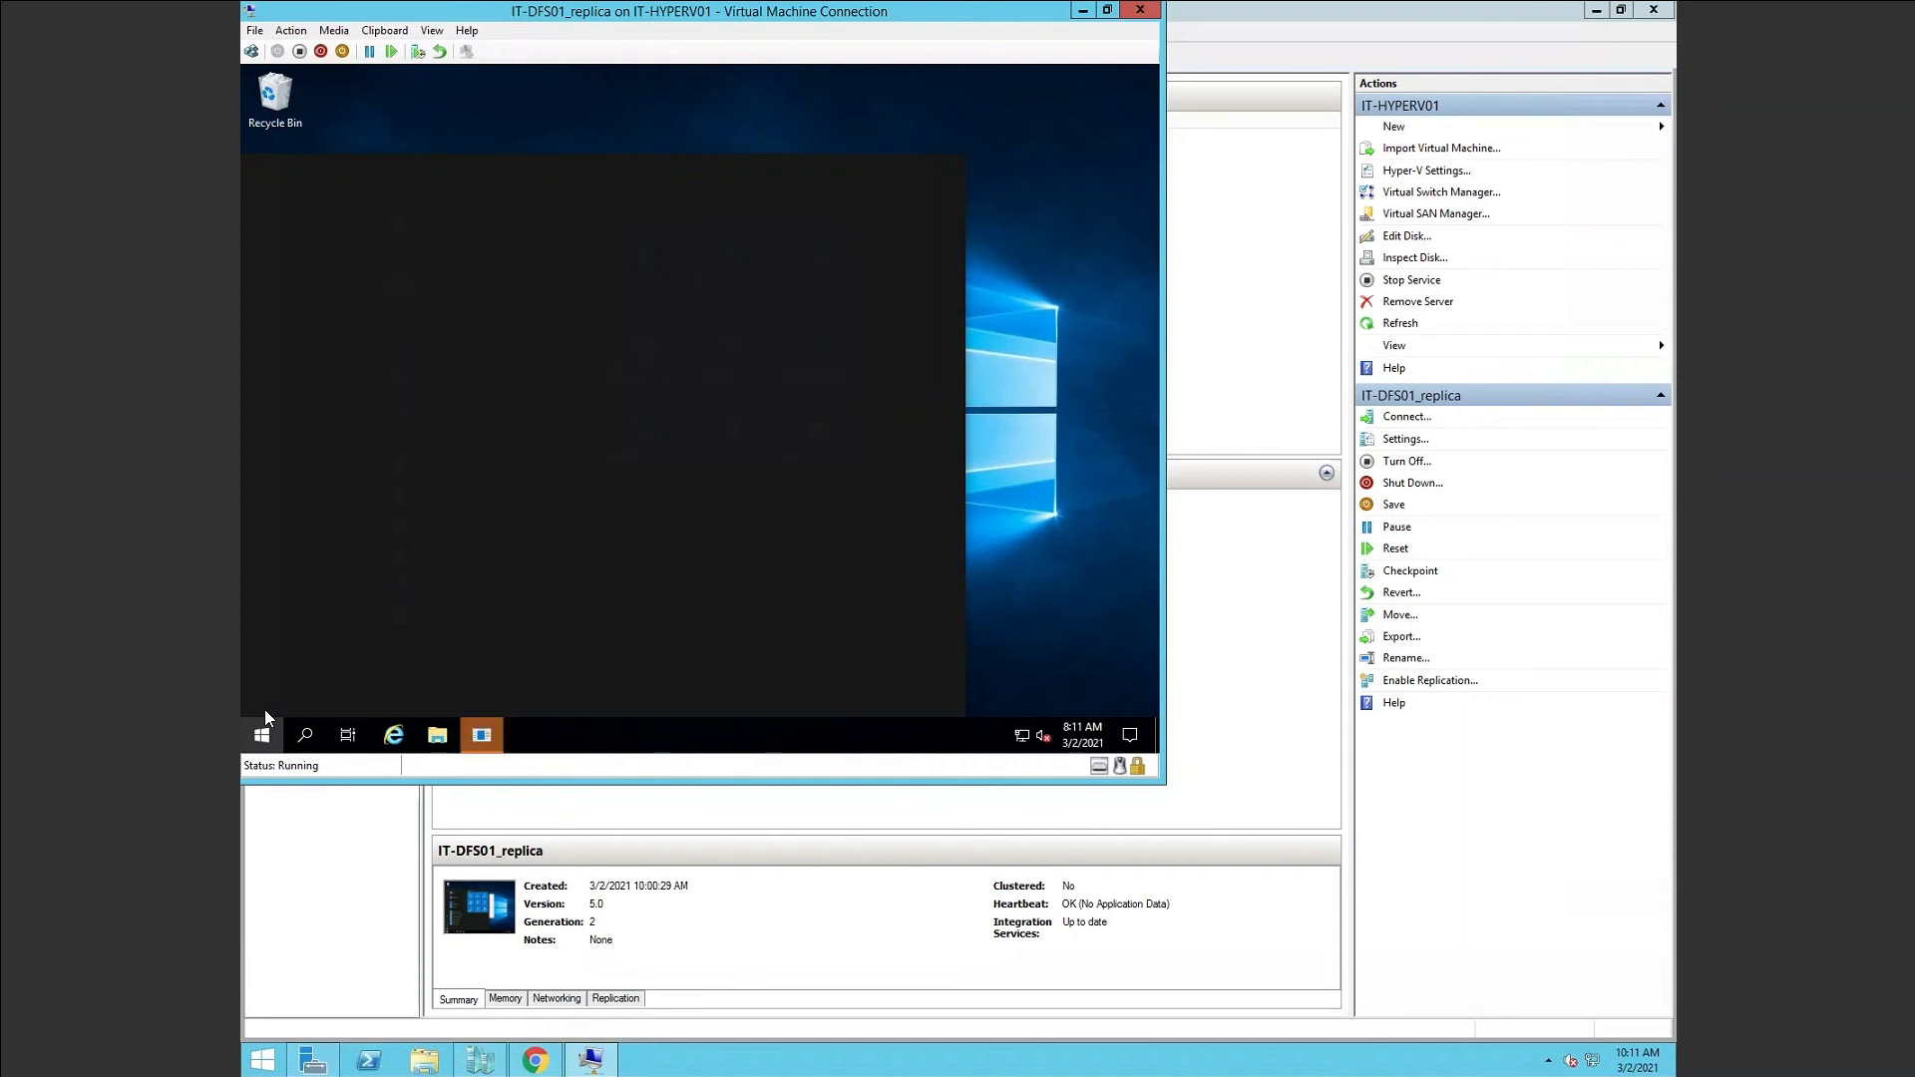
type("cmd")
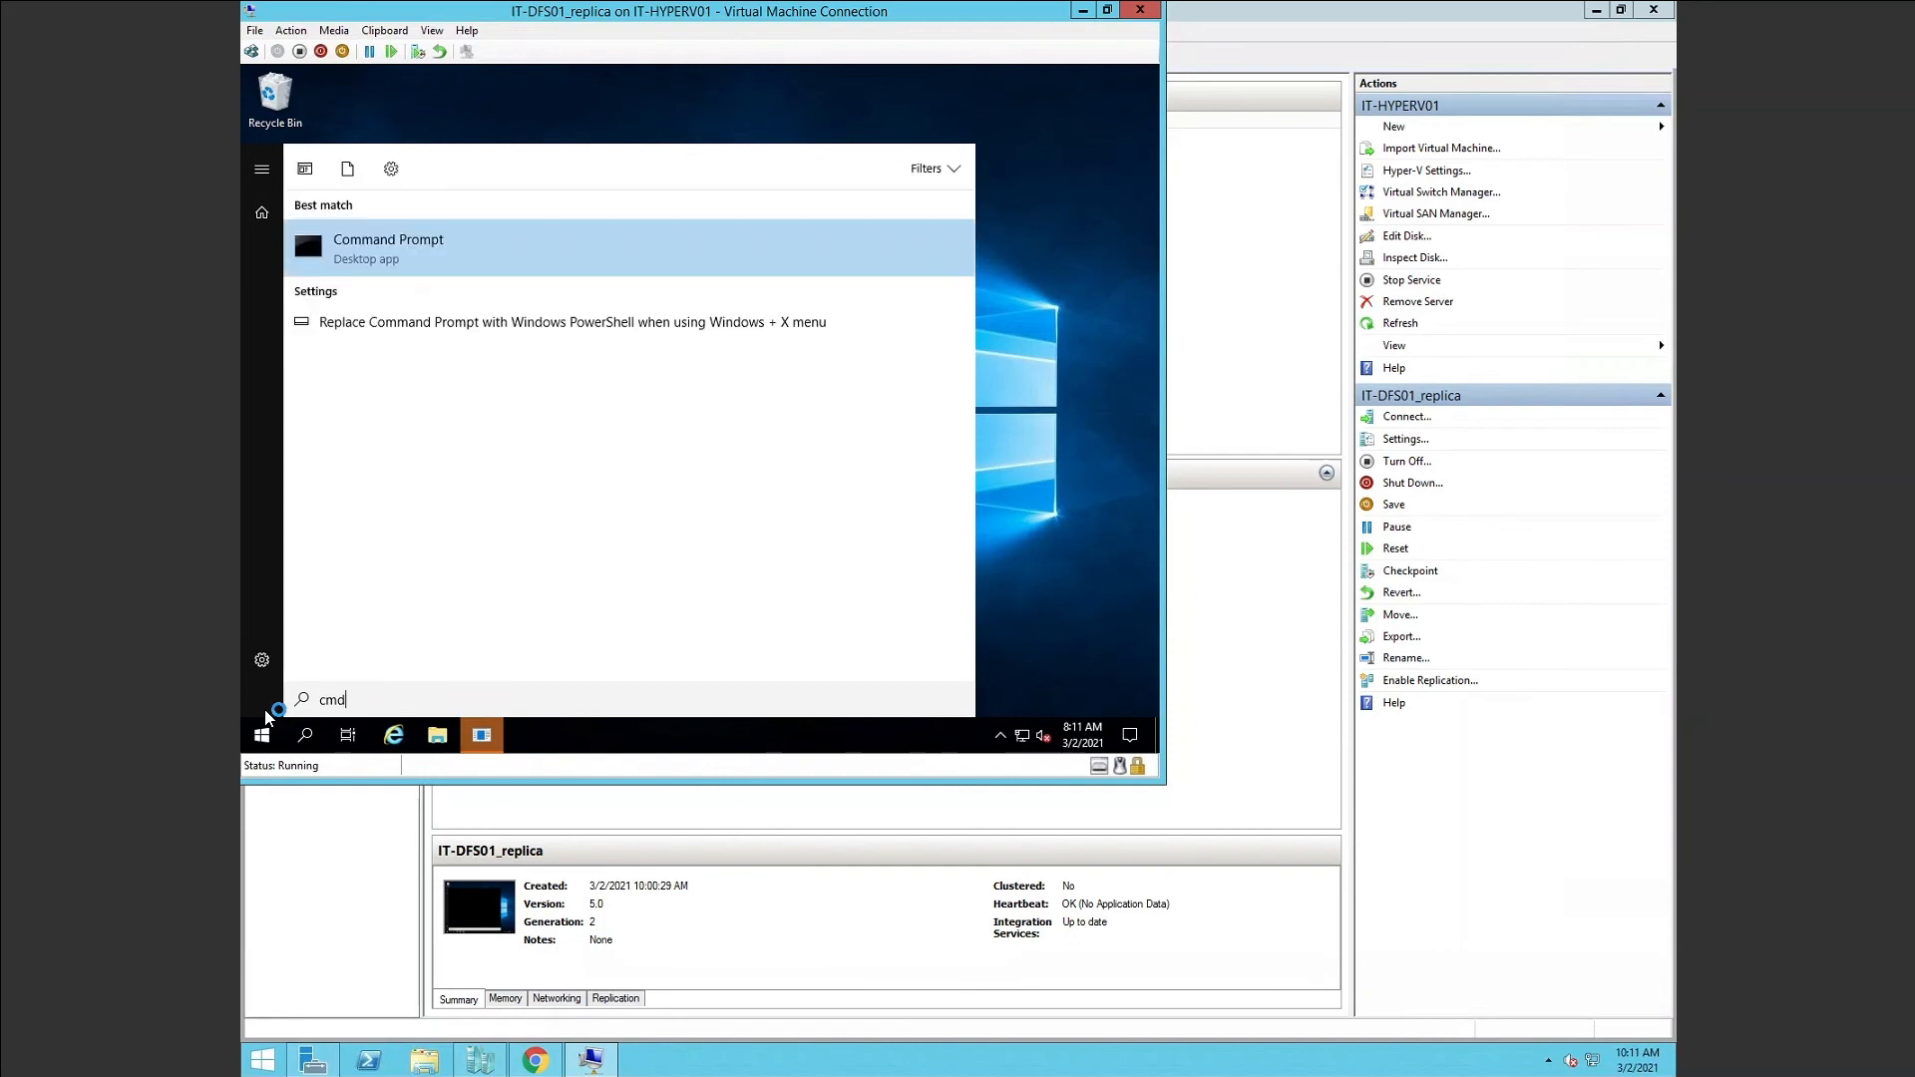
key("Return")
Ping 8.8.8.8, it-dc01 and google.com from the replica's Command Prompt.
type("pi")
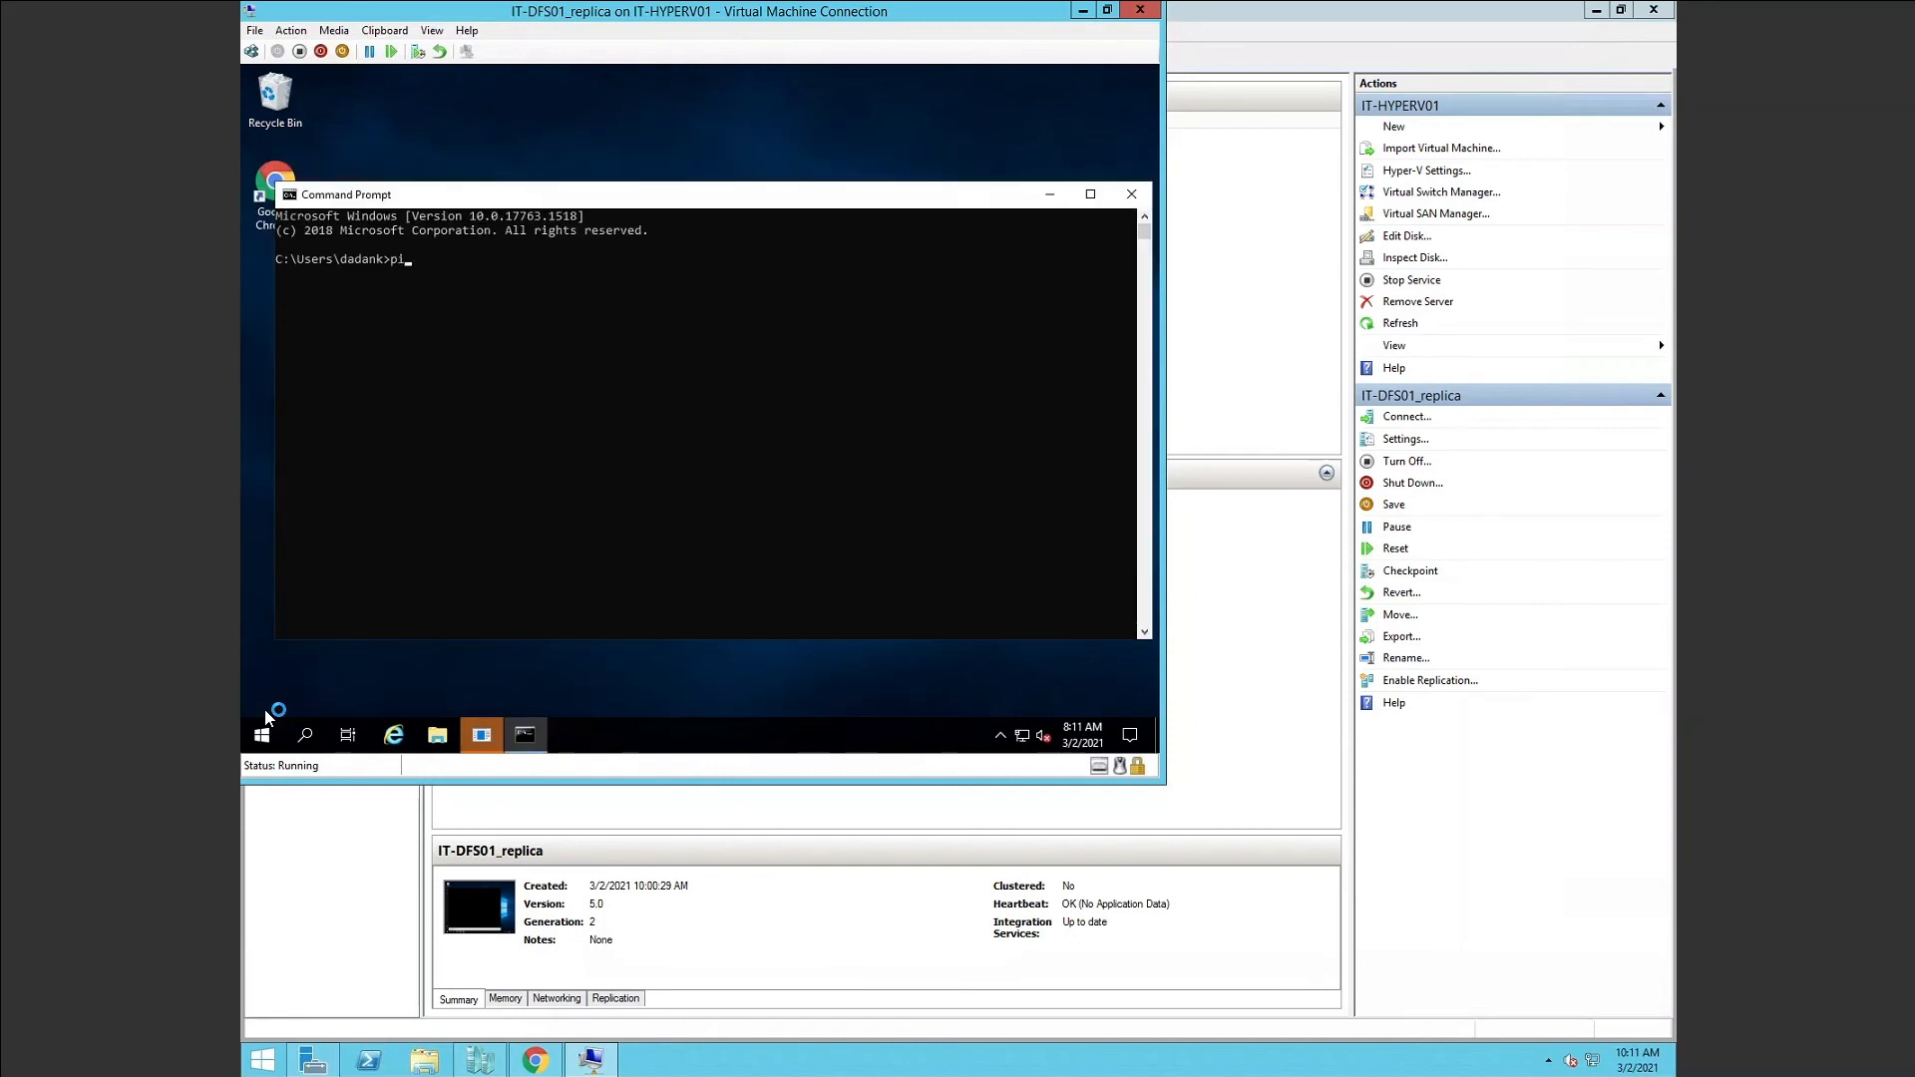
type("ng 8.")
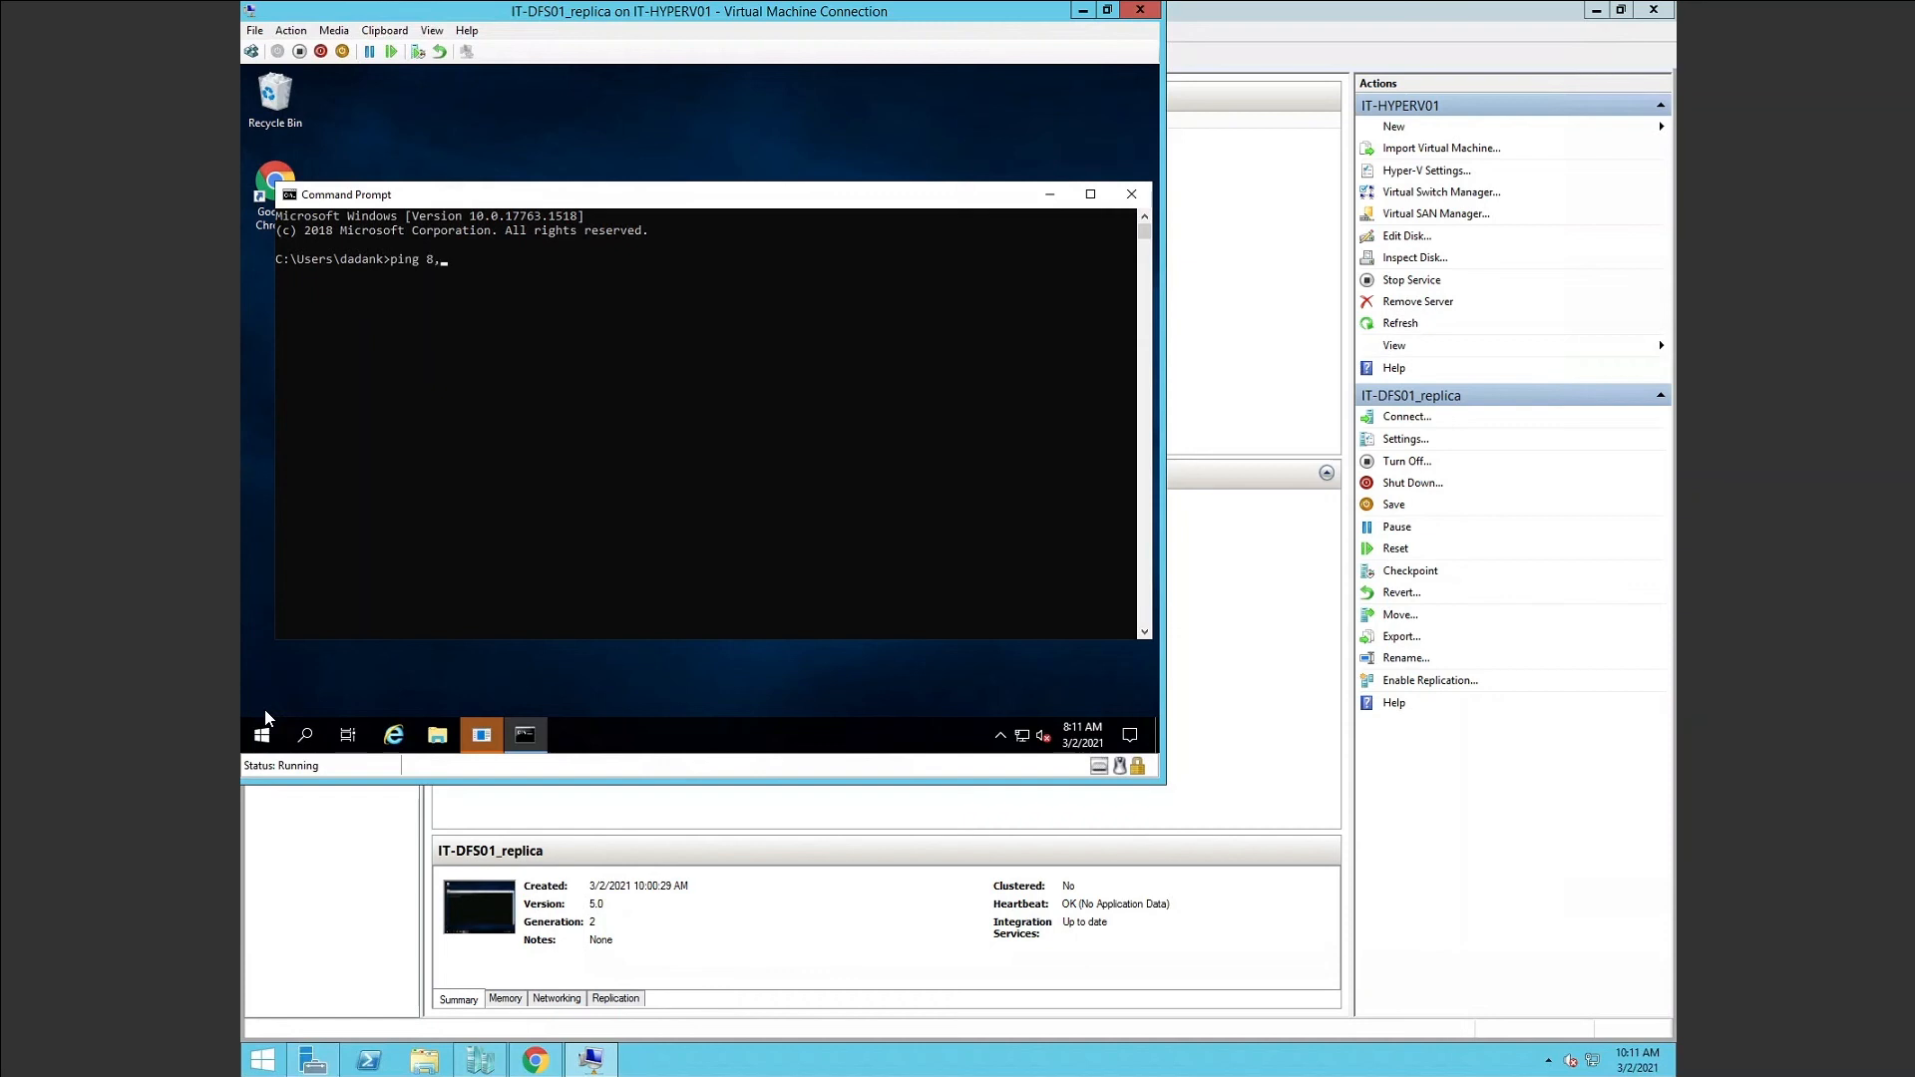
key("BackSpace")
key("BackSpace")
key("Return")
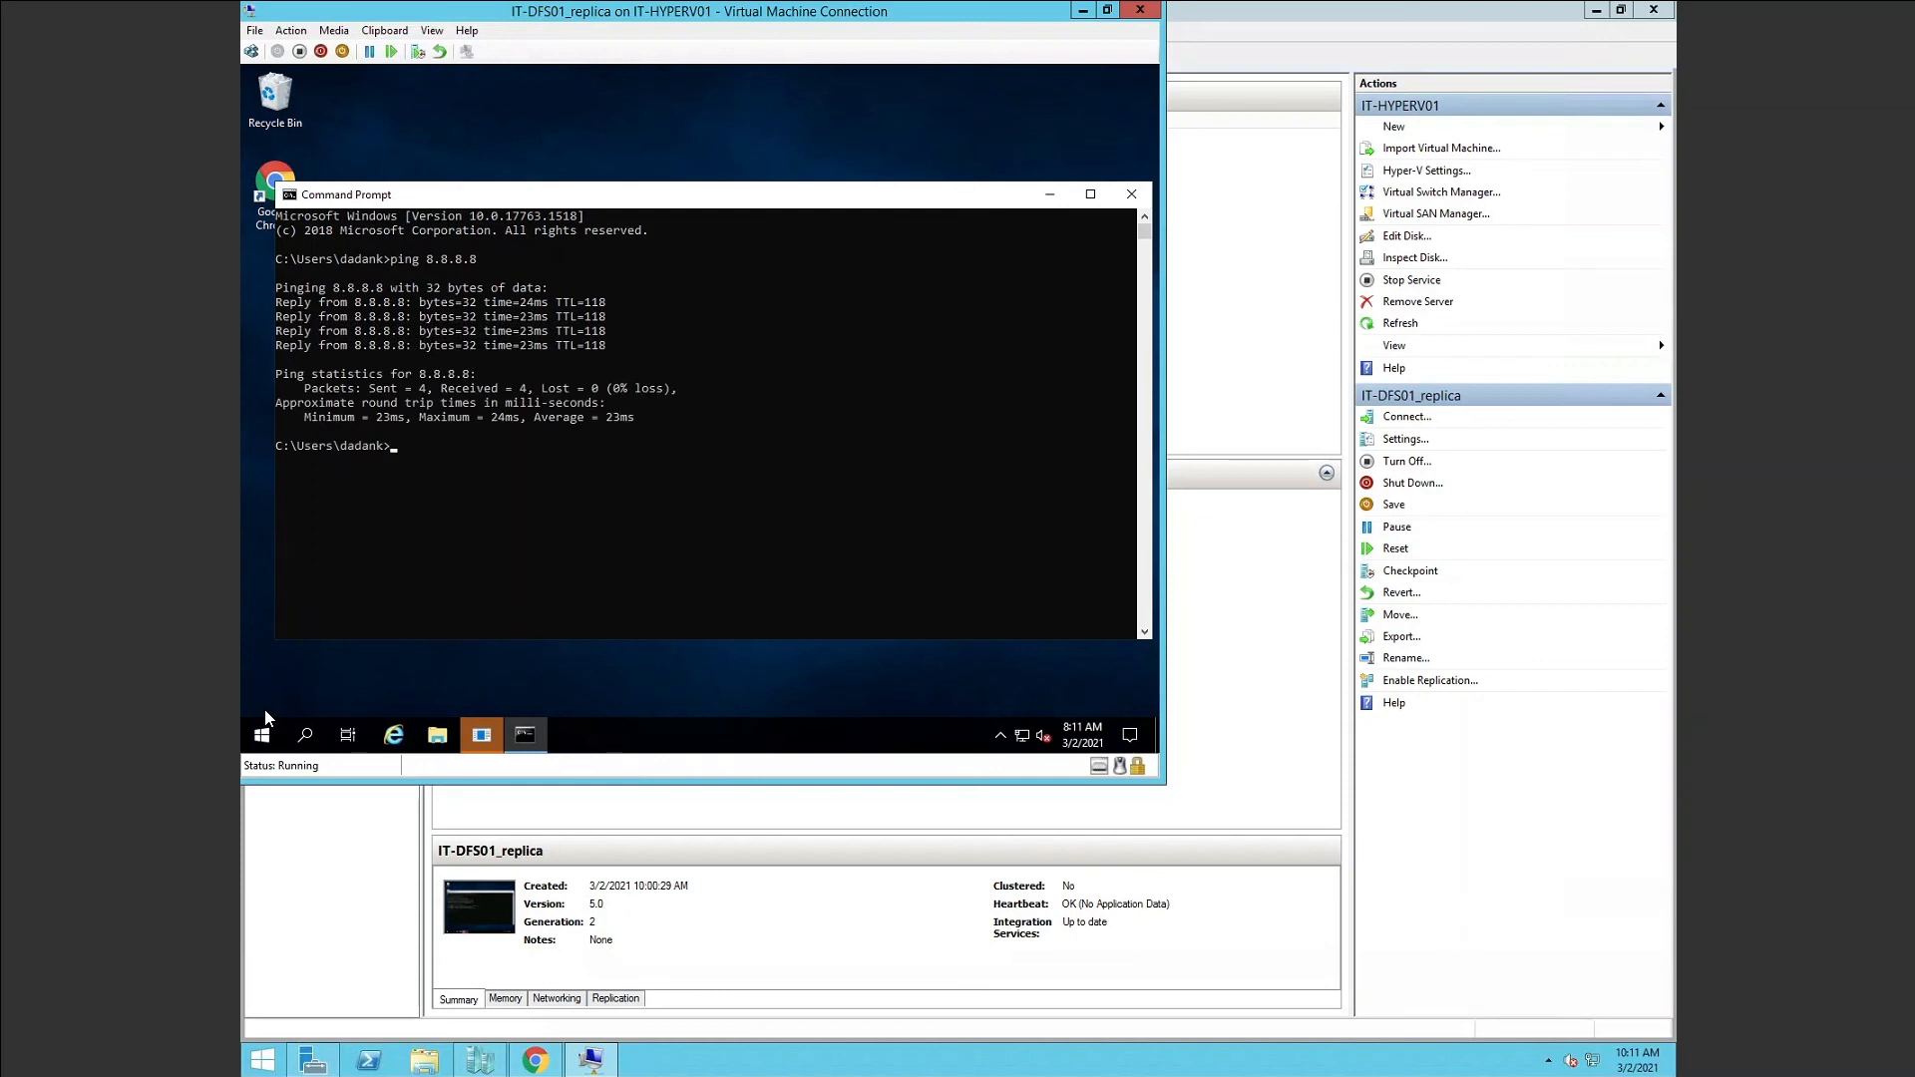
type("ing it-dc01")
key("Return")
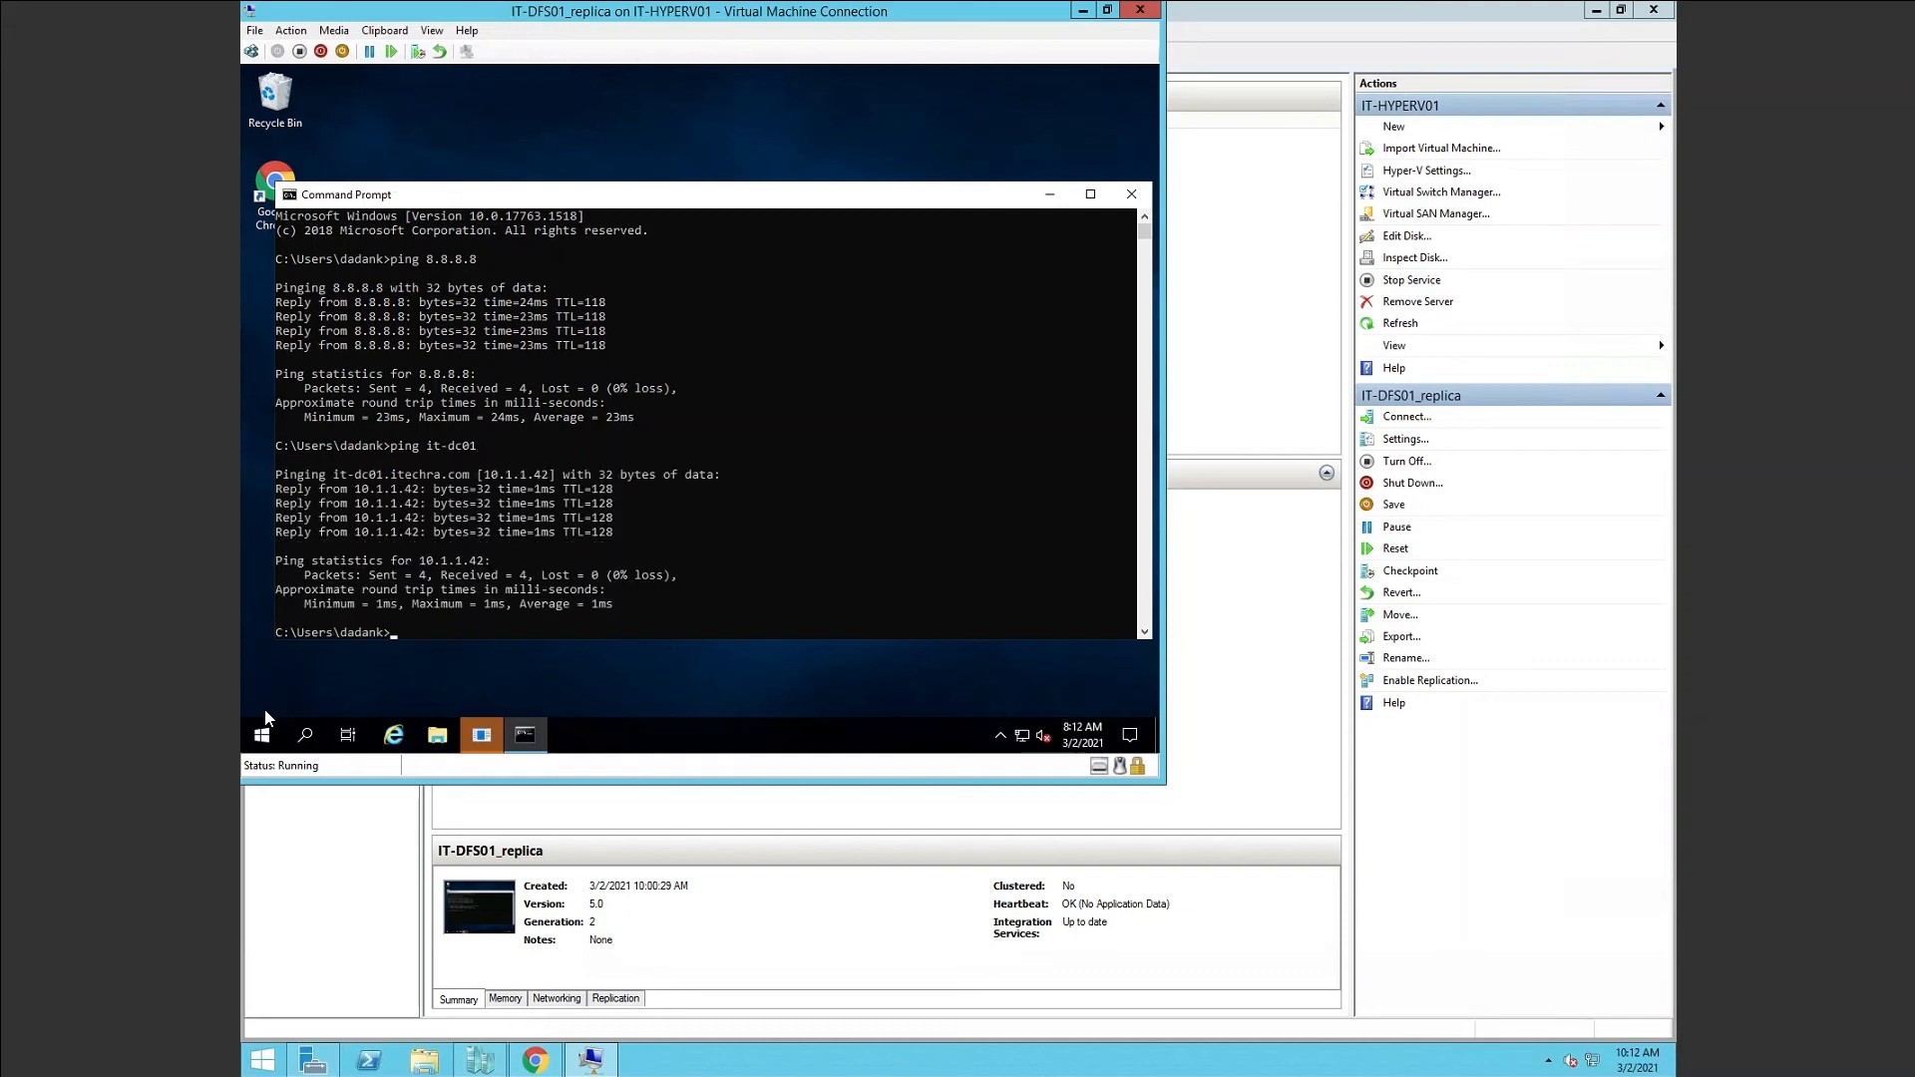
type("ping go")
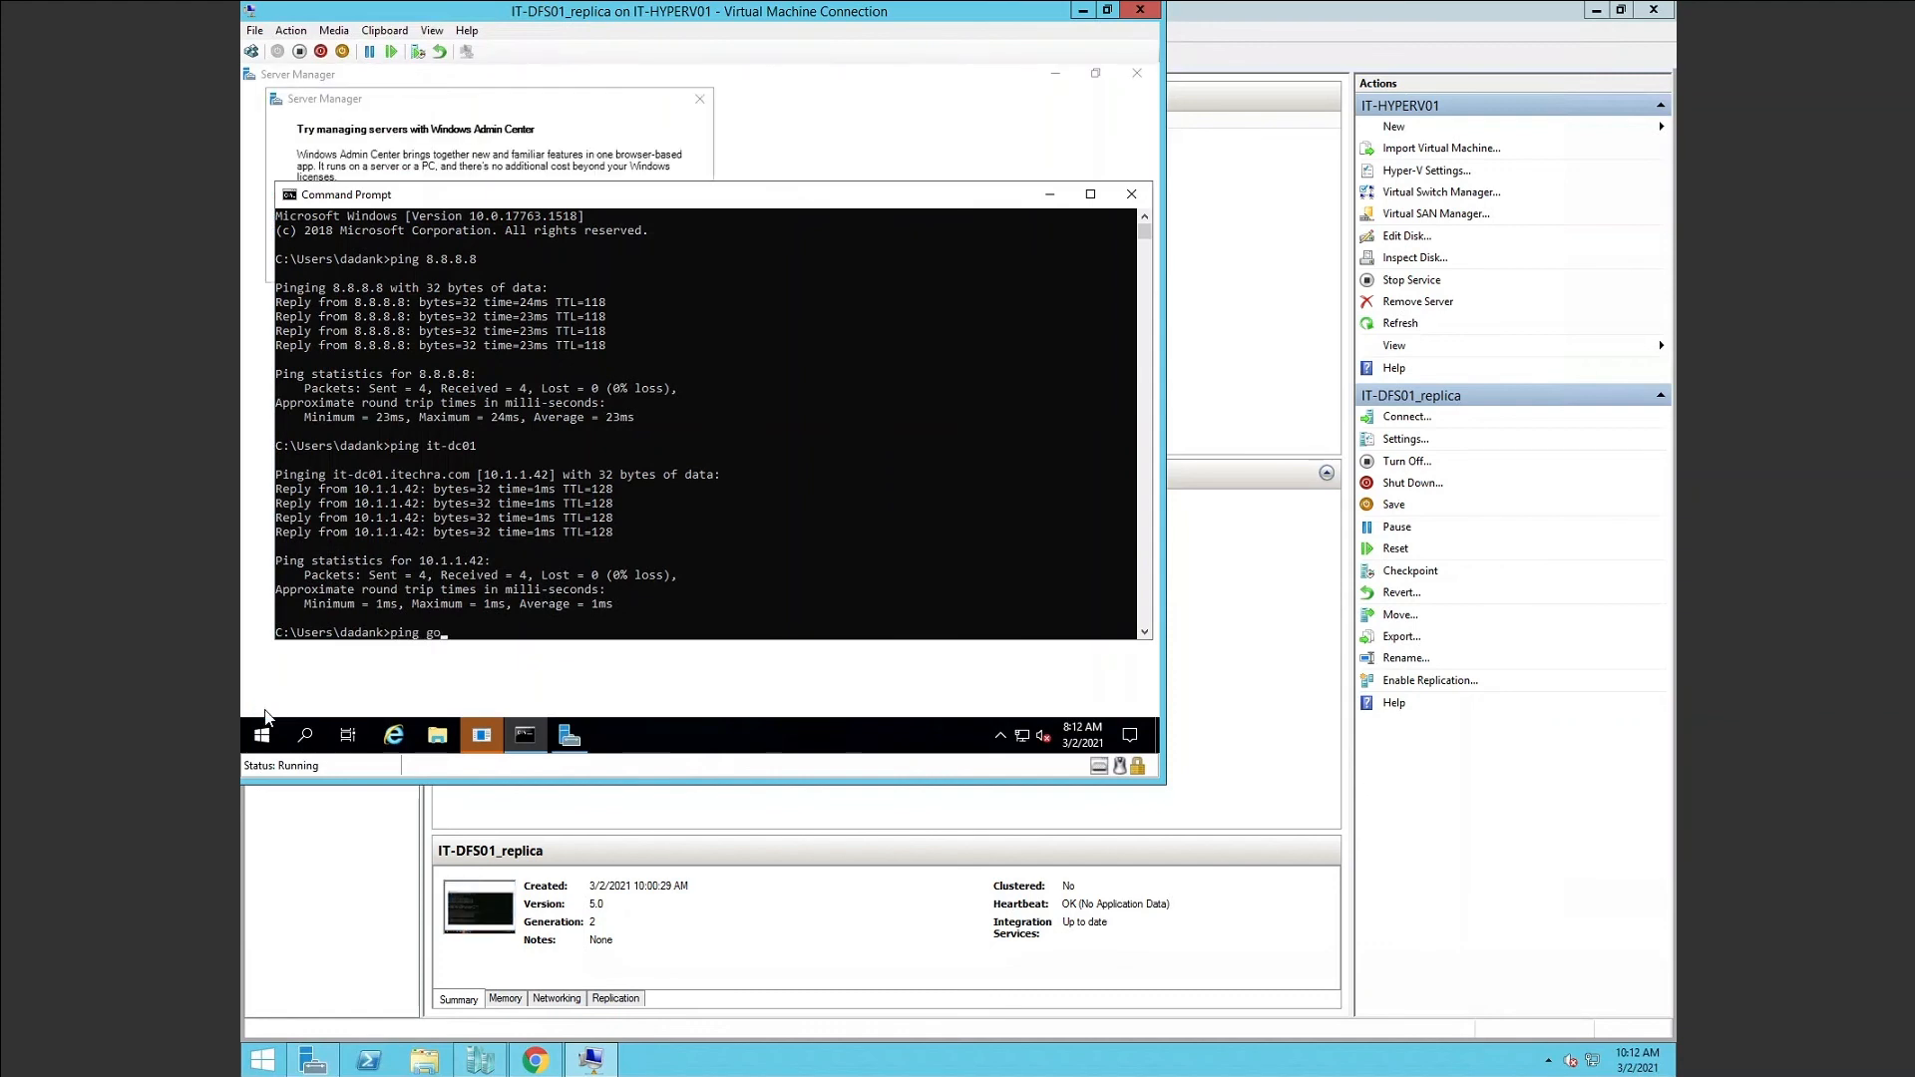
type("ogle.com")
key("Return")
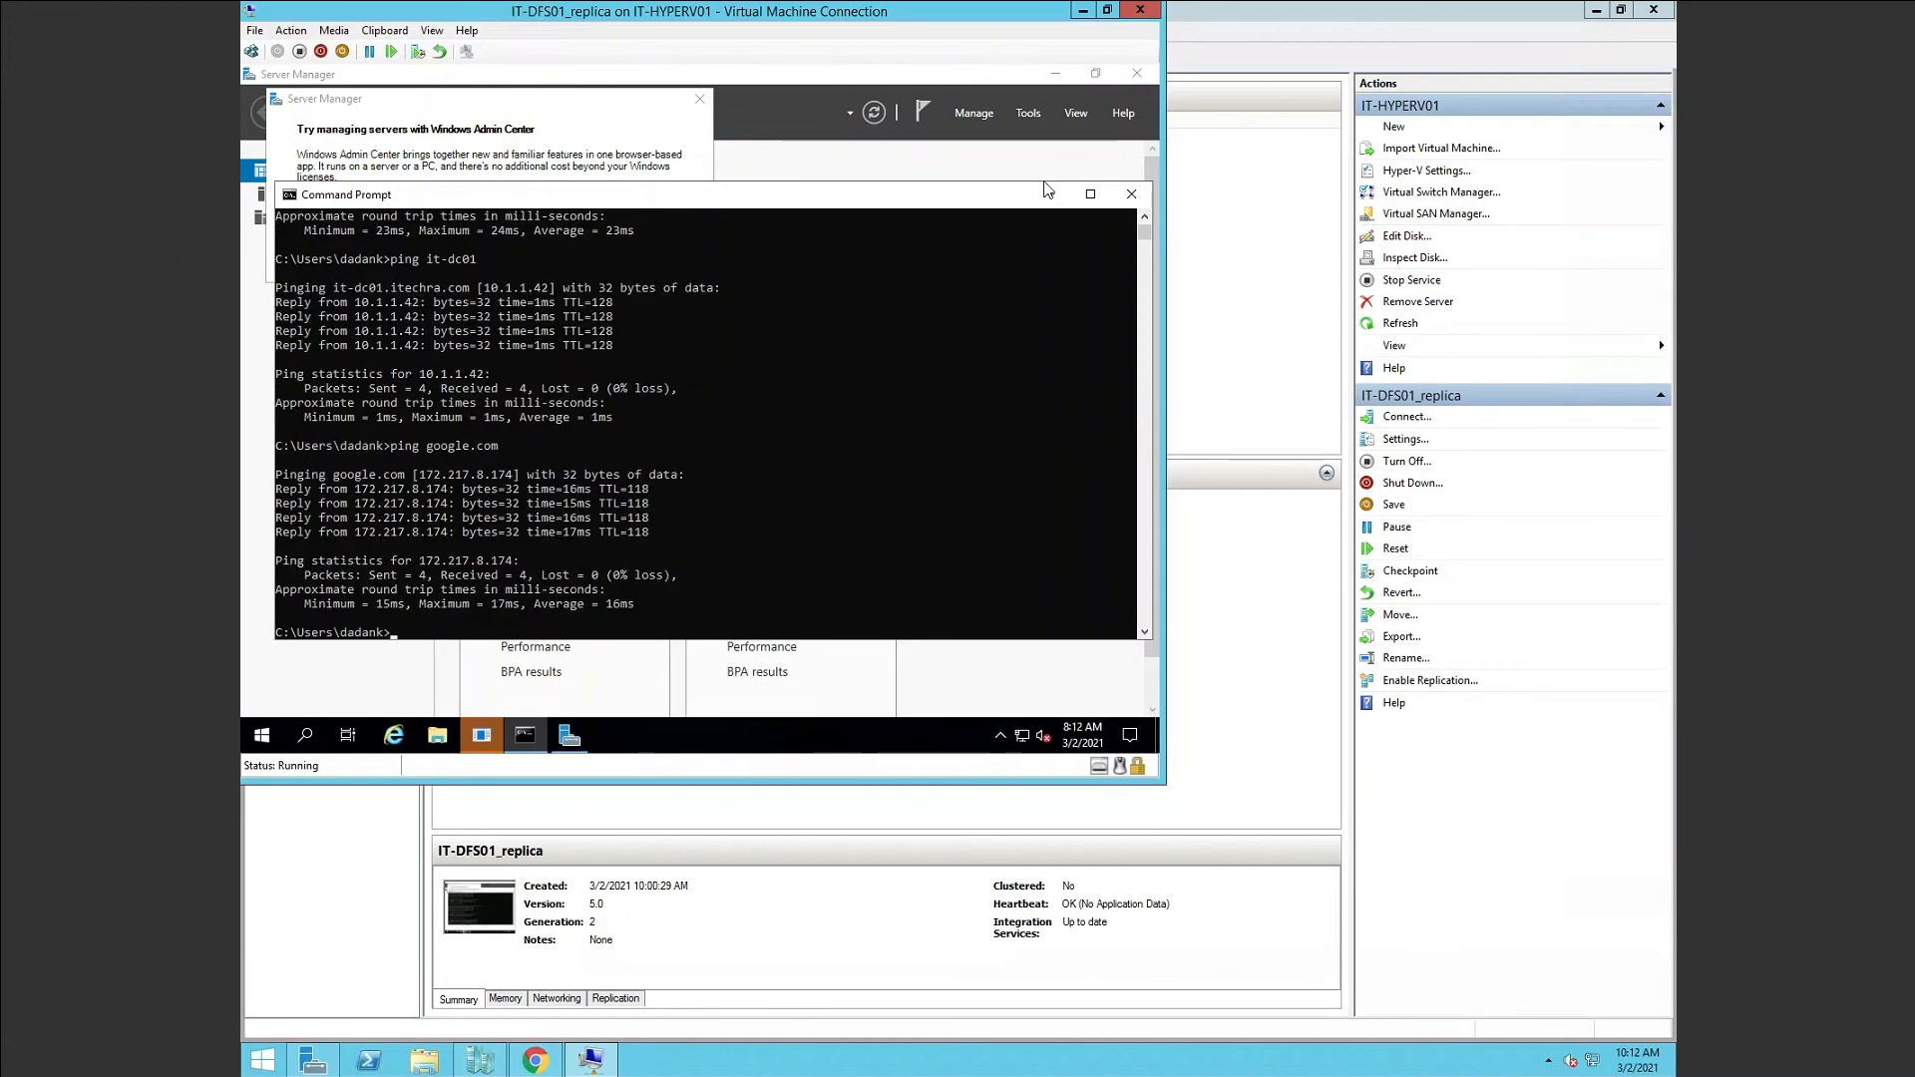
Close Command Prompt, the Admin Center popup and Shutdown Event Tracker, and minimize Server Manager.
left_click(1132, 194)
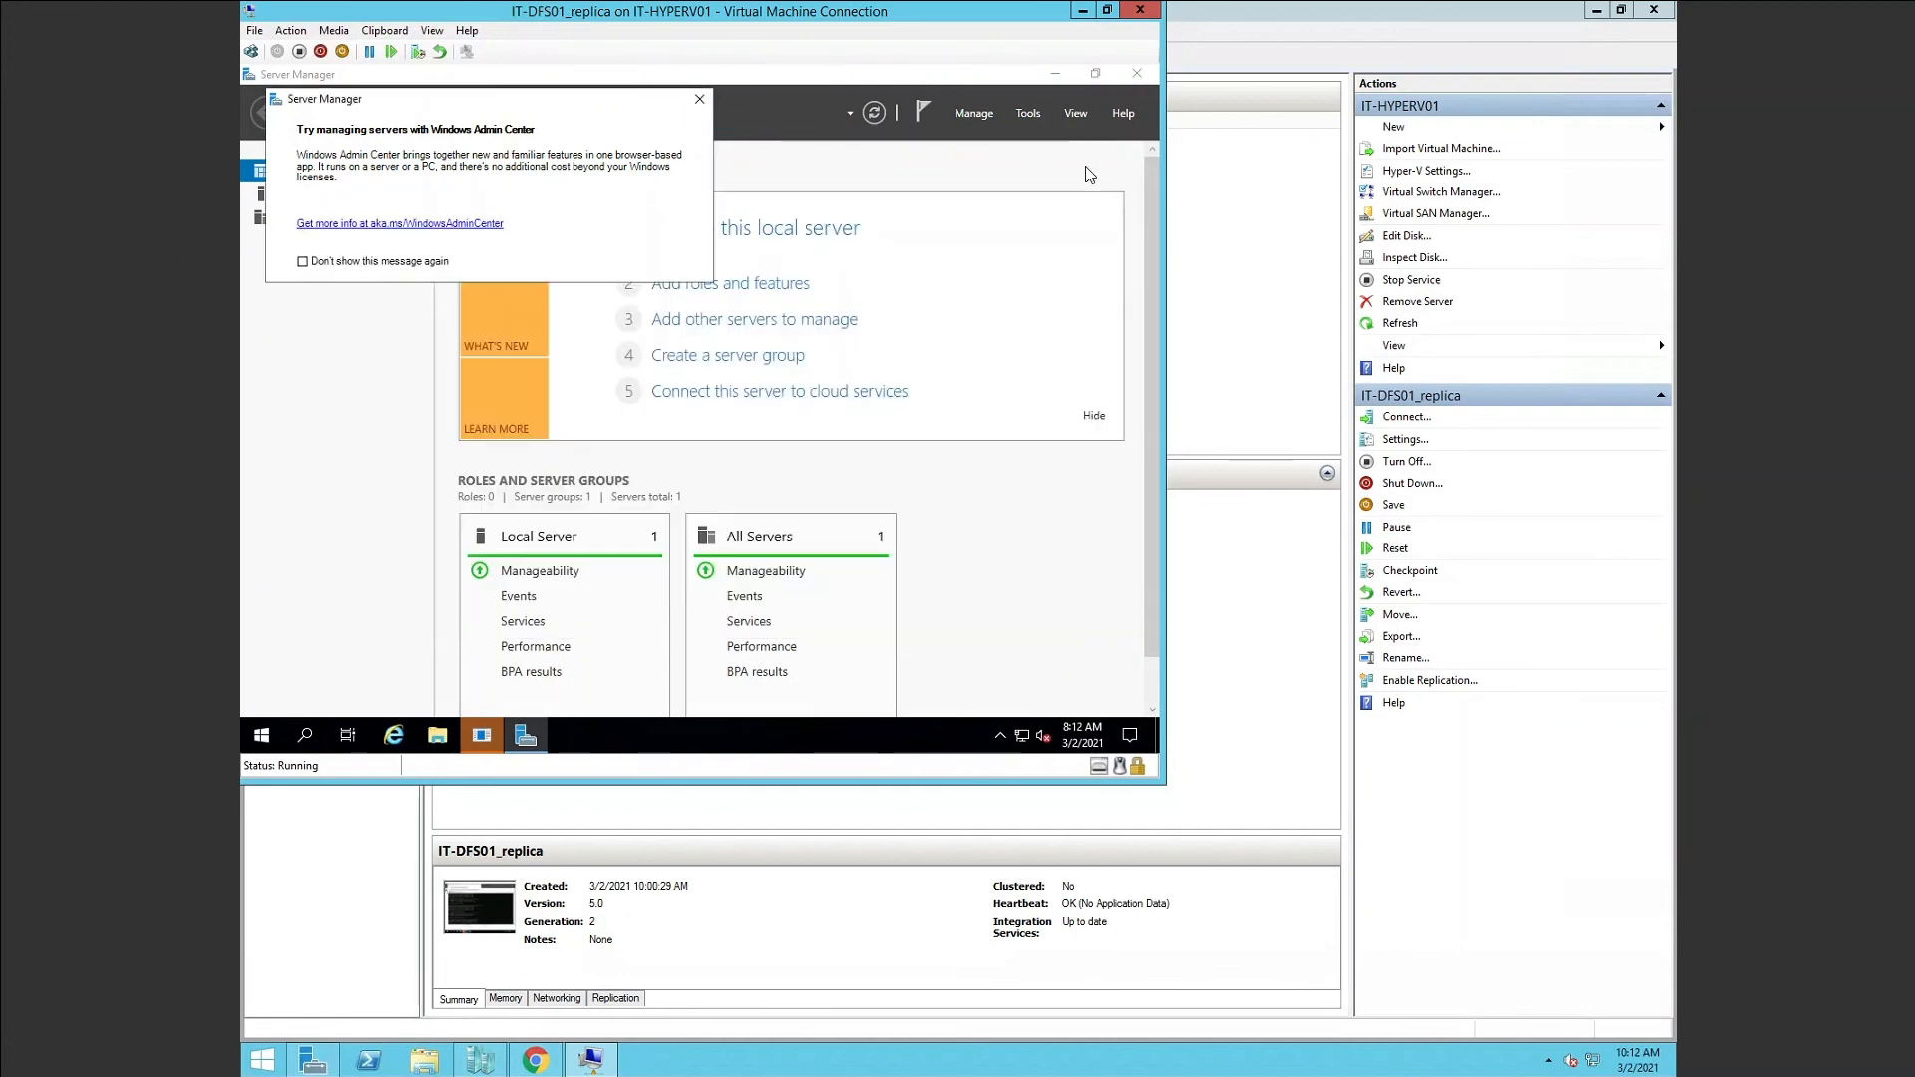
left_click(699, 99)
left_click(771, 522)
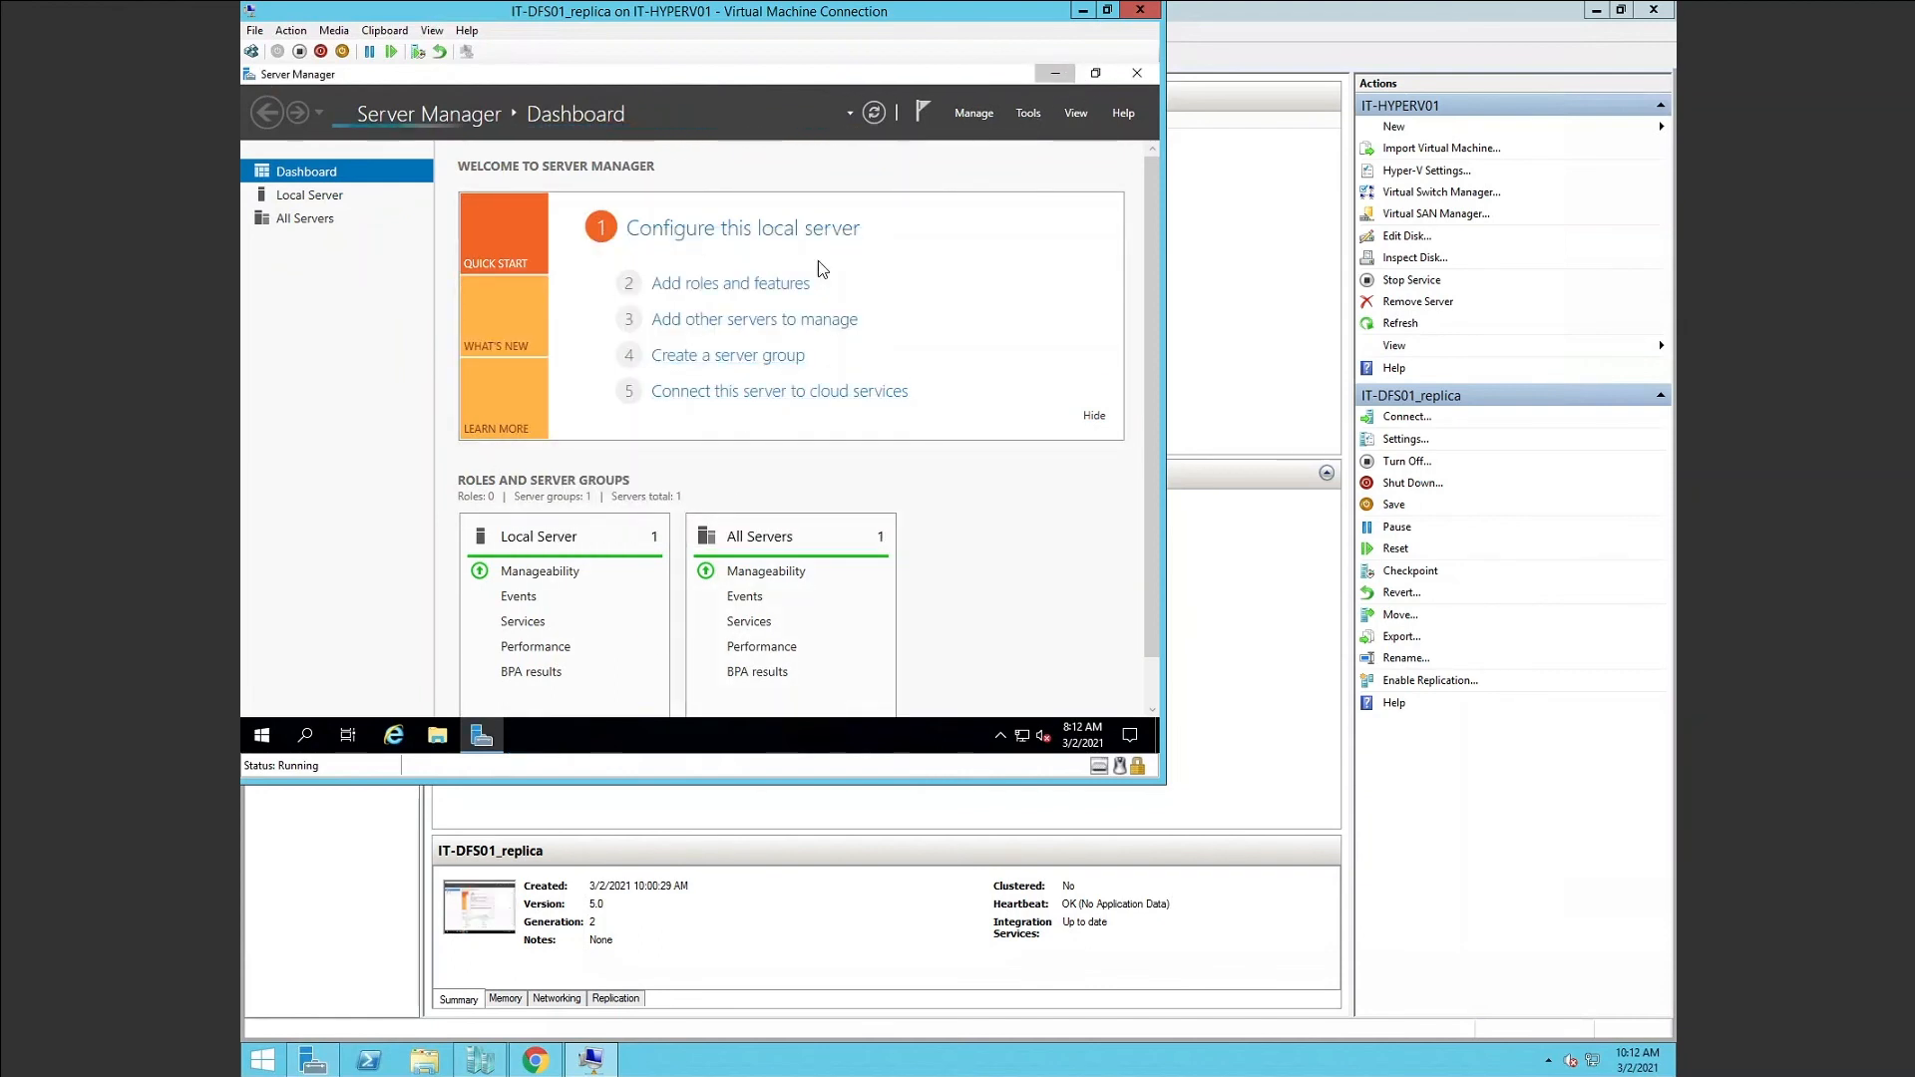
left_click(1055, 73)
Open Control Panel's System page showing IT-DFS01 on domain itechra.com.
left_click(262, 735)
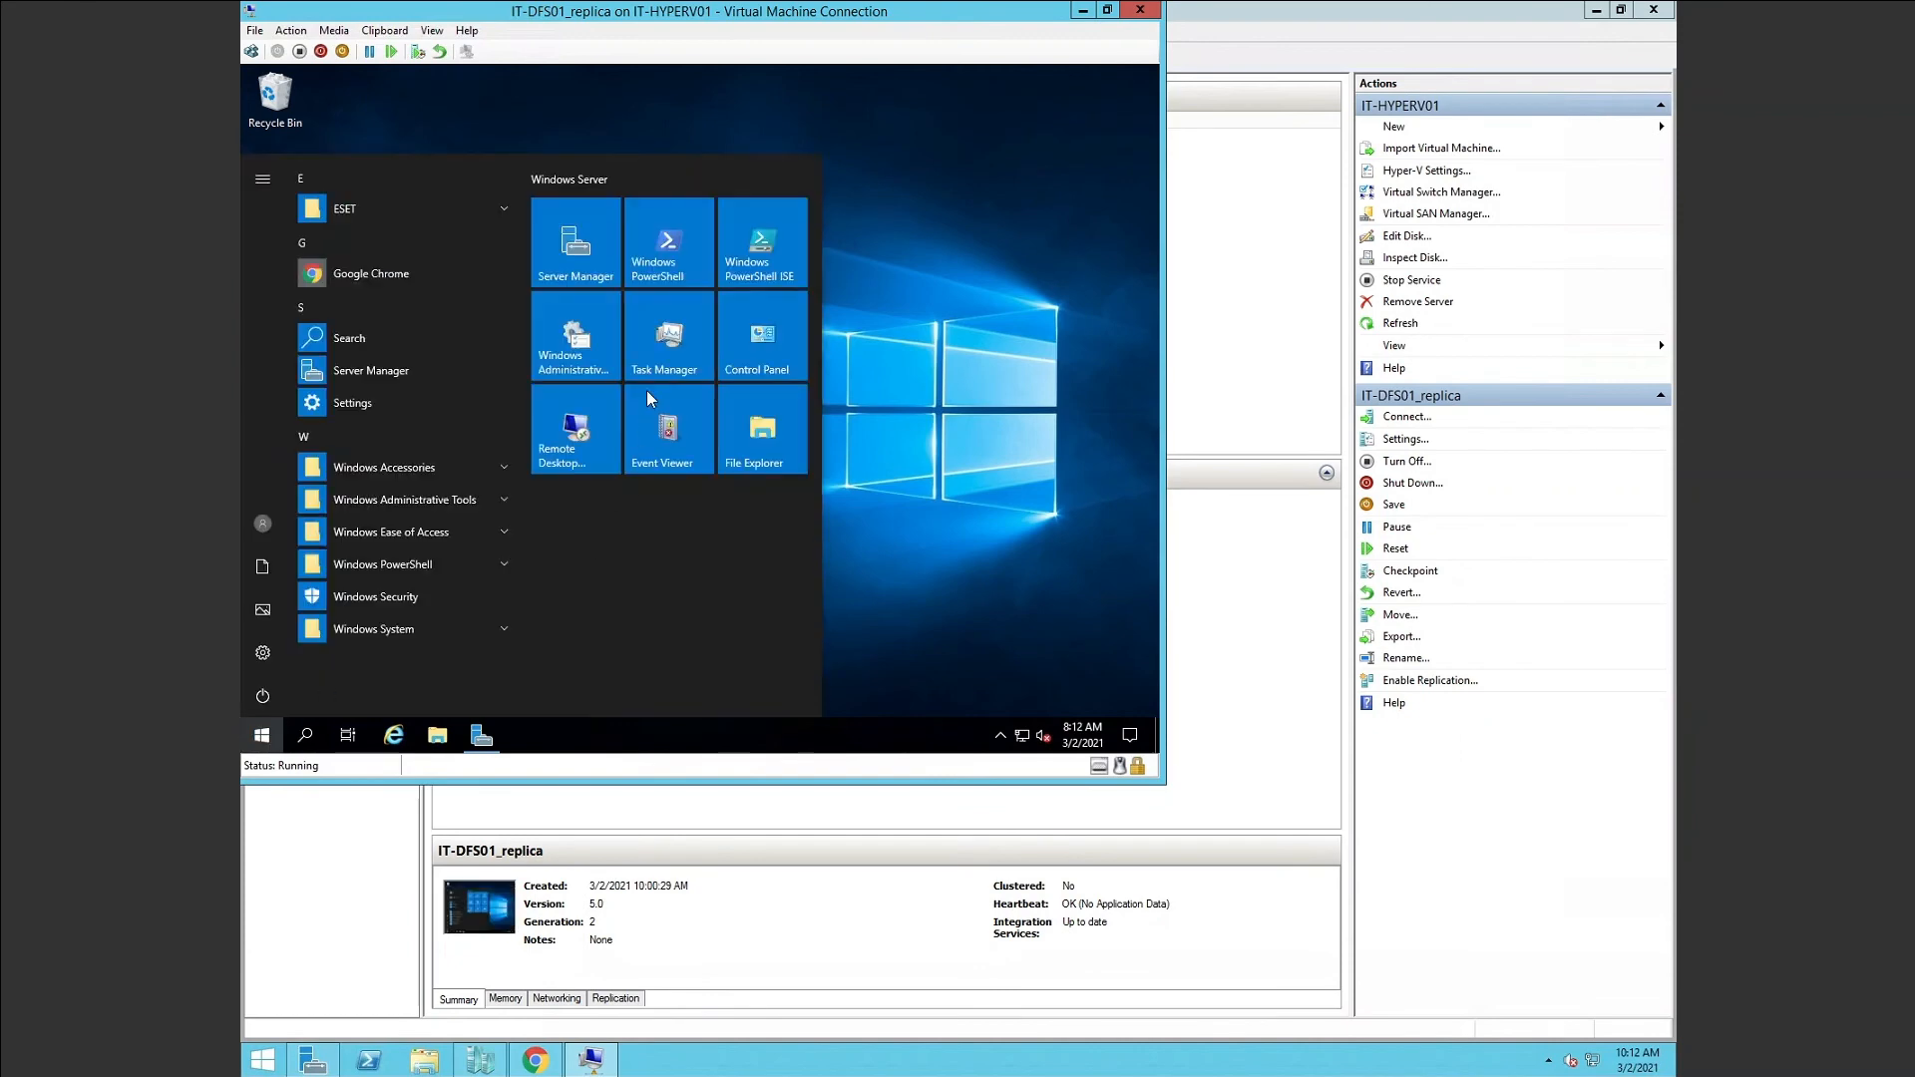
left_click(748, 334)
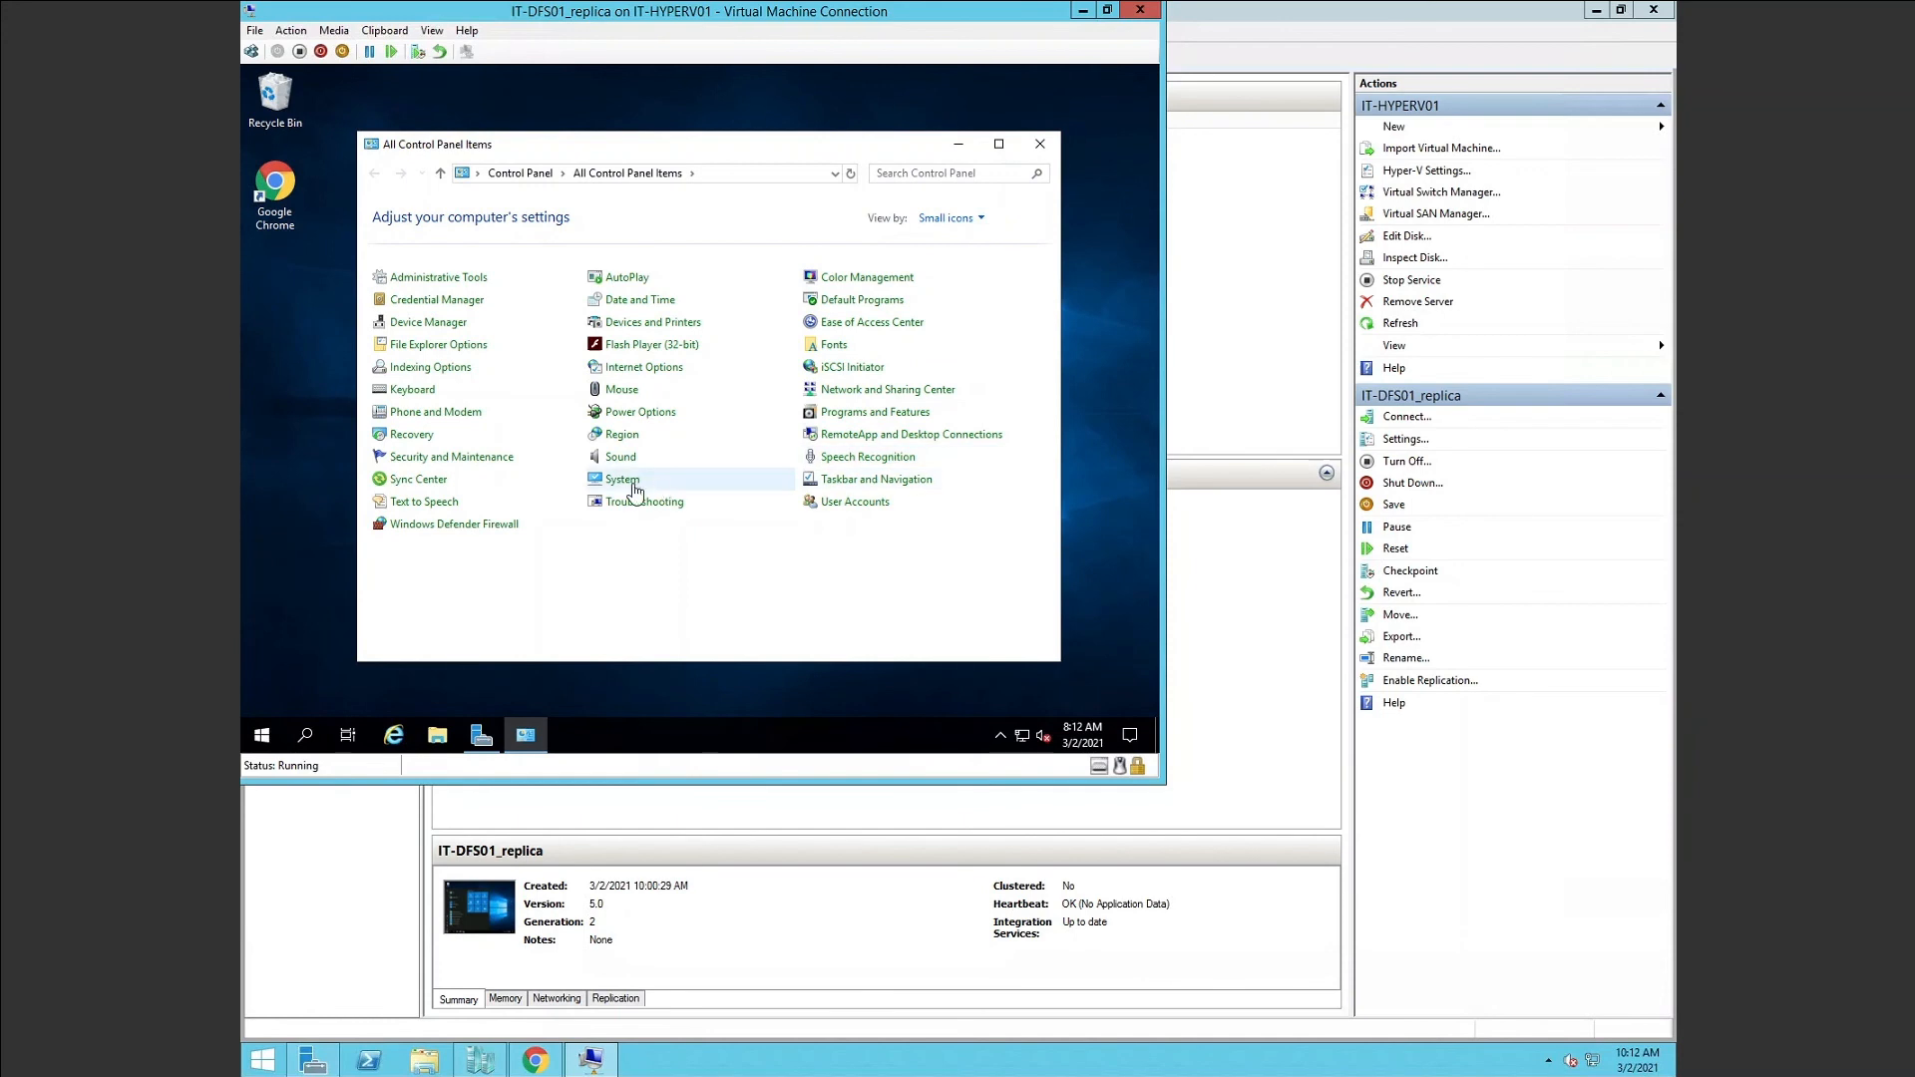
left_click(660, 483)
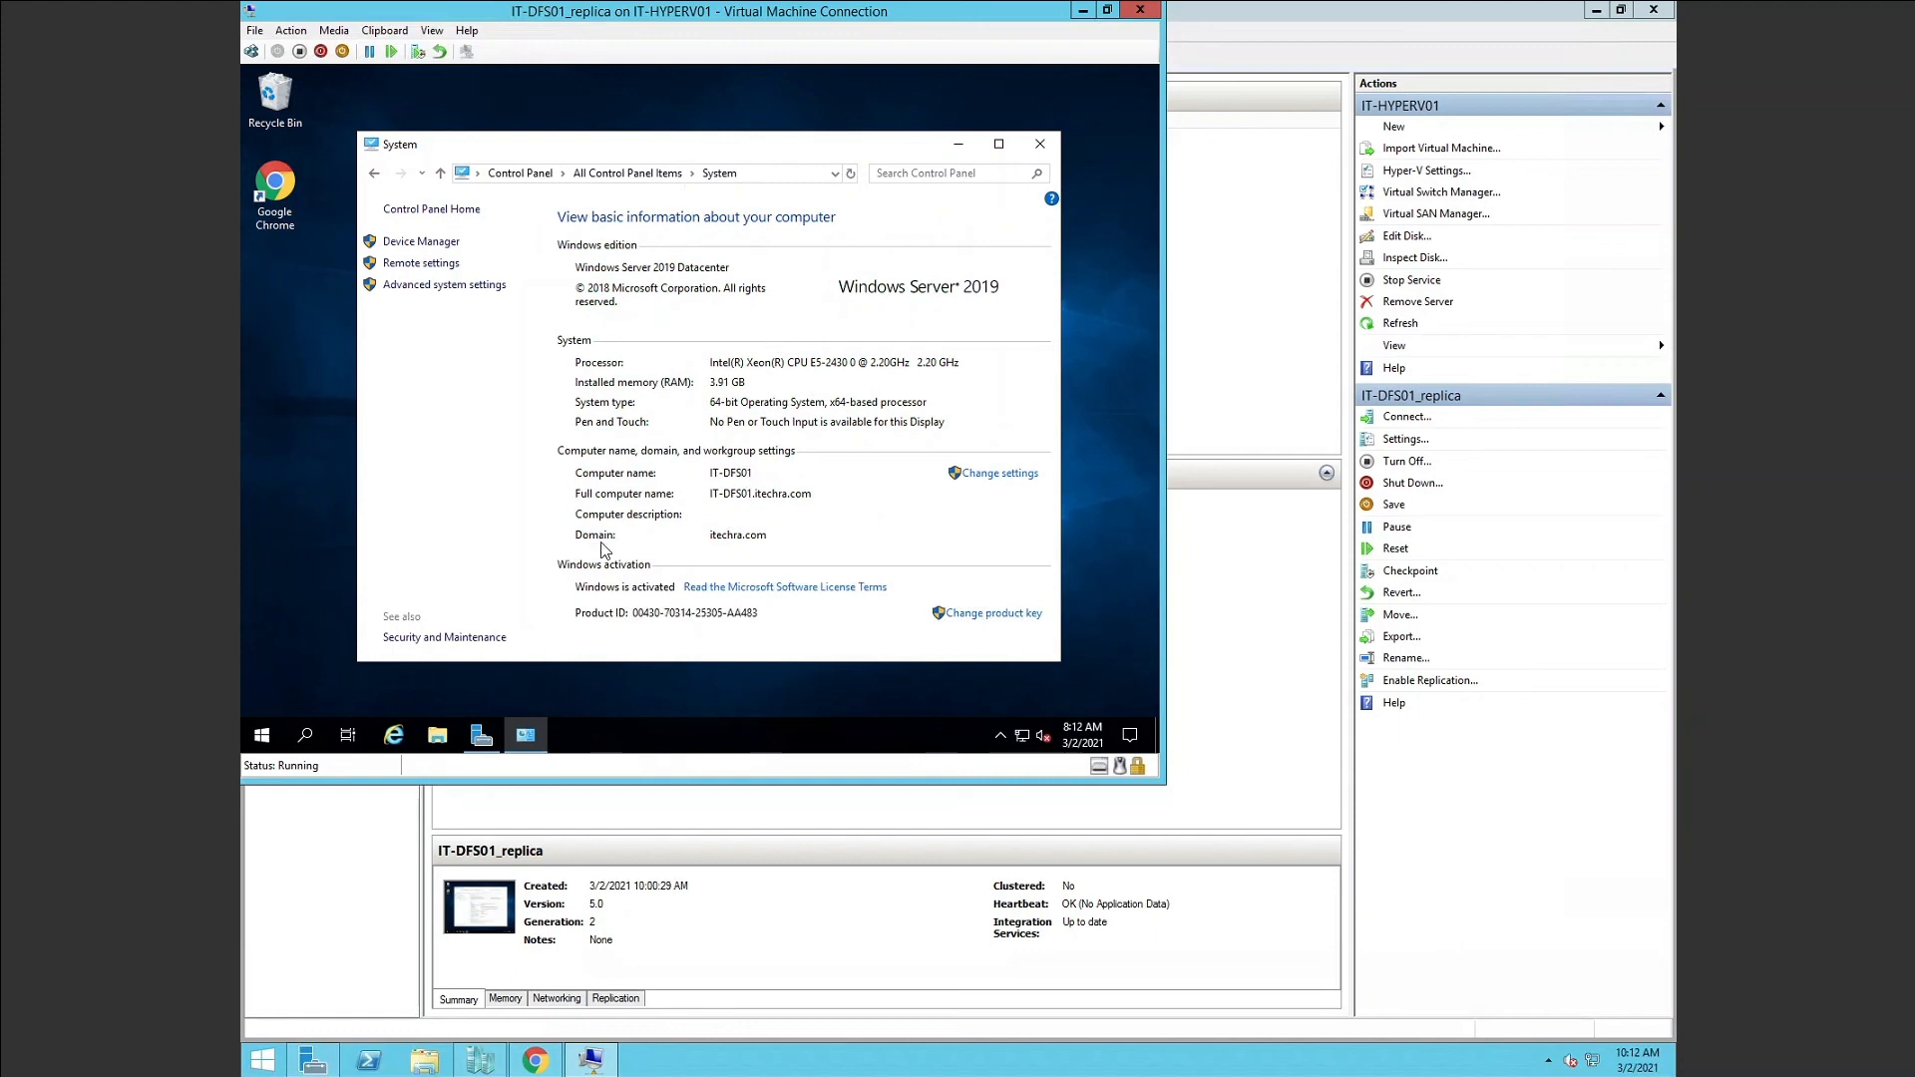
left_click(262, 735)
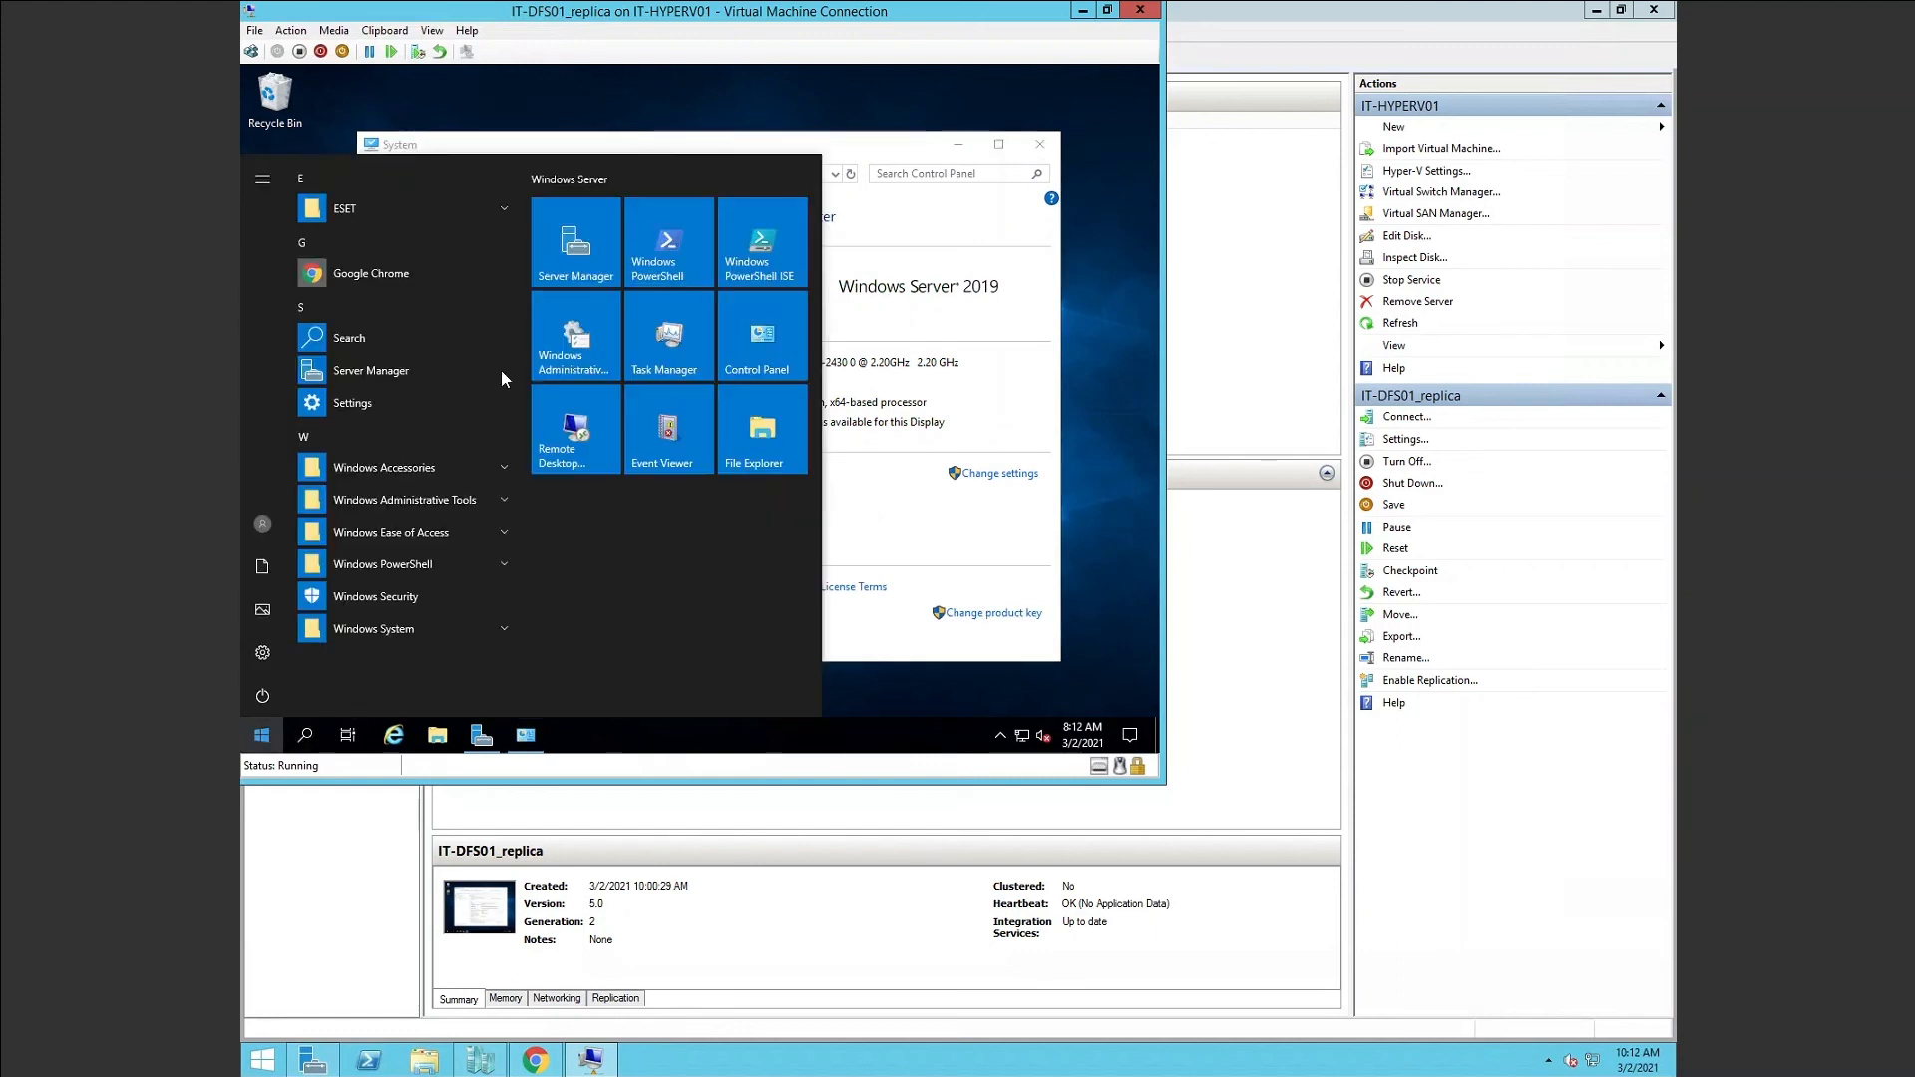
Run ipconfig in a new Command Prompt to confirm IPv4 10.1.1.5 and gateway 10.1.1.1, then close it.
type("cmd")
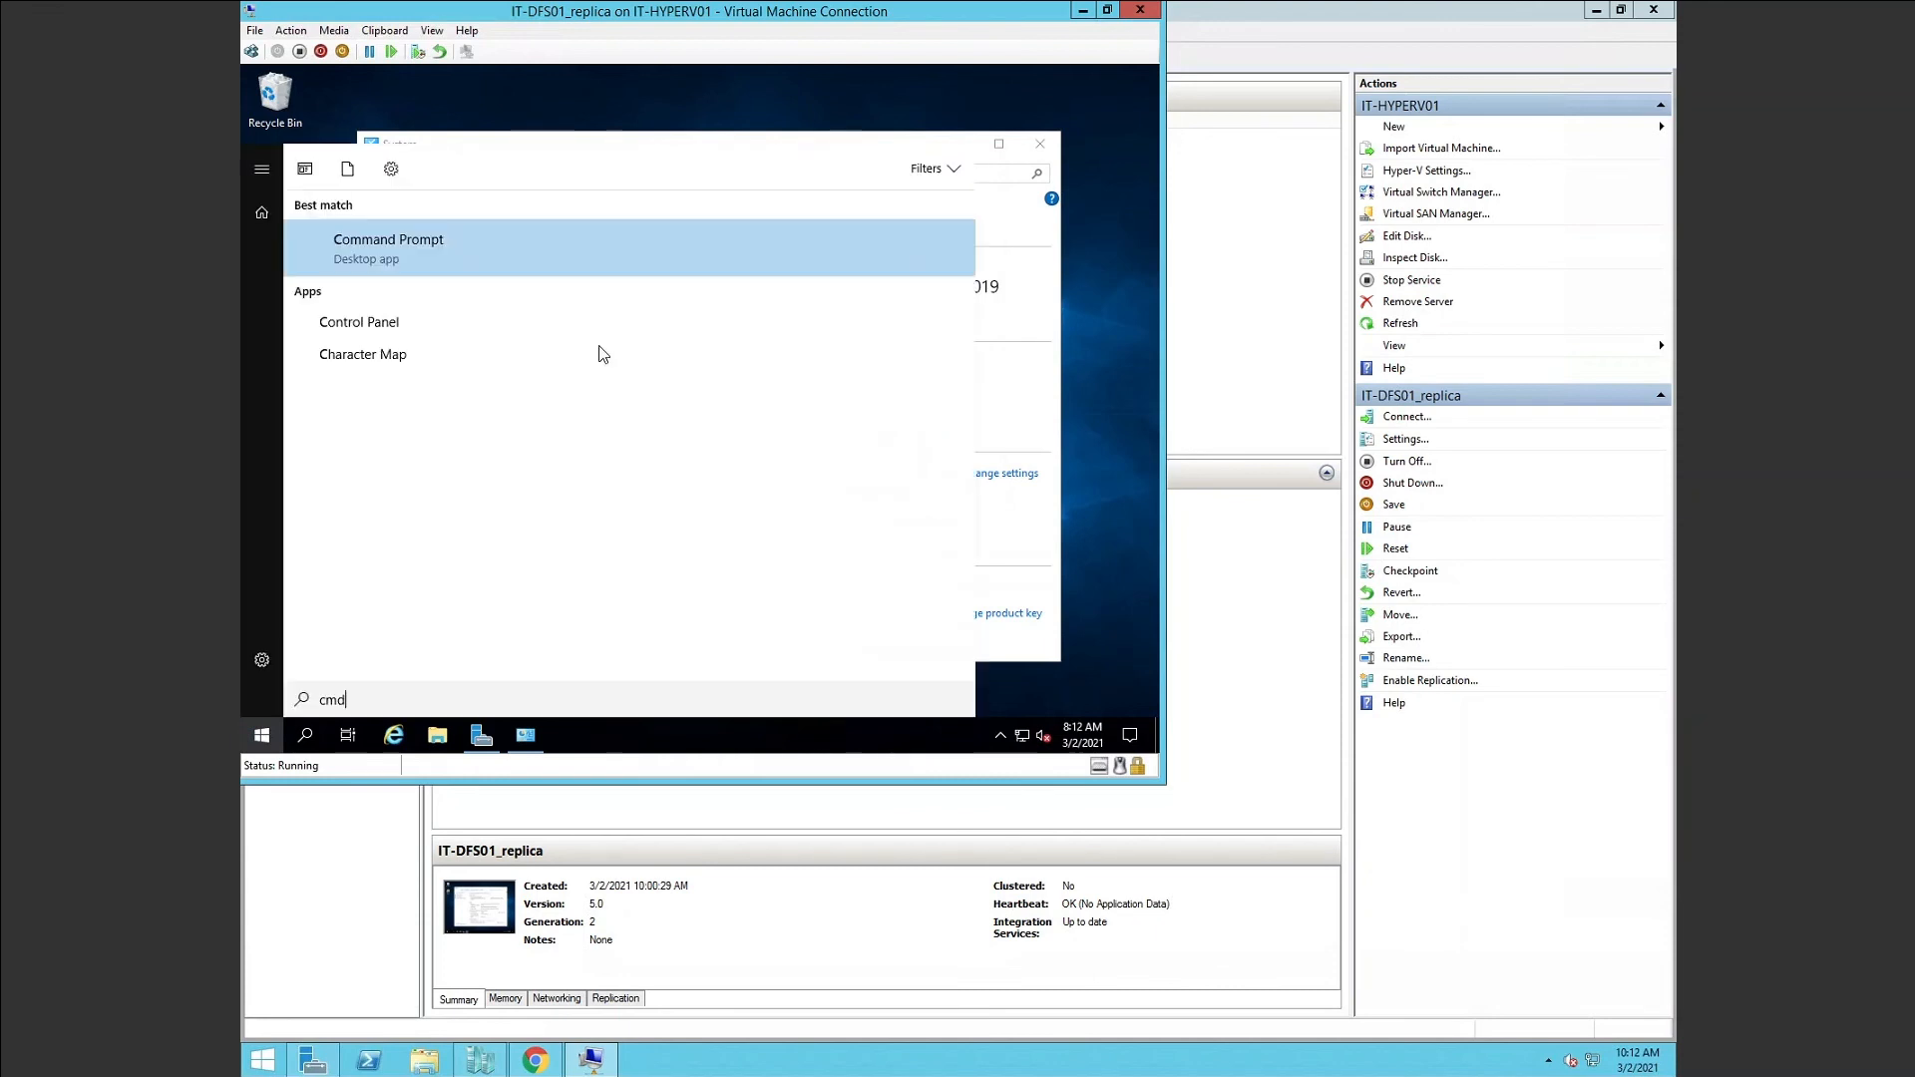
key("Return")
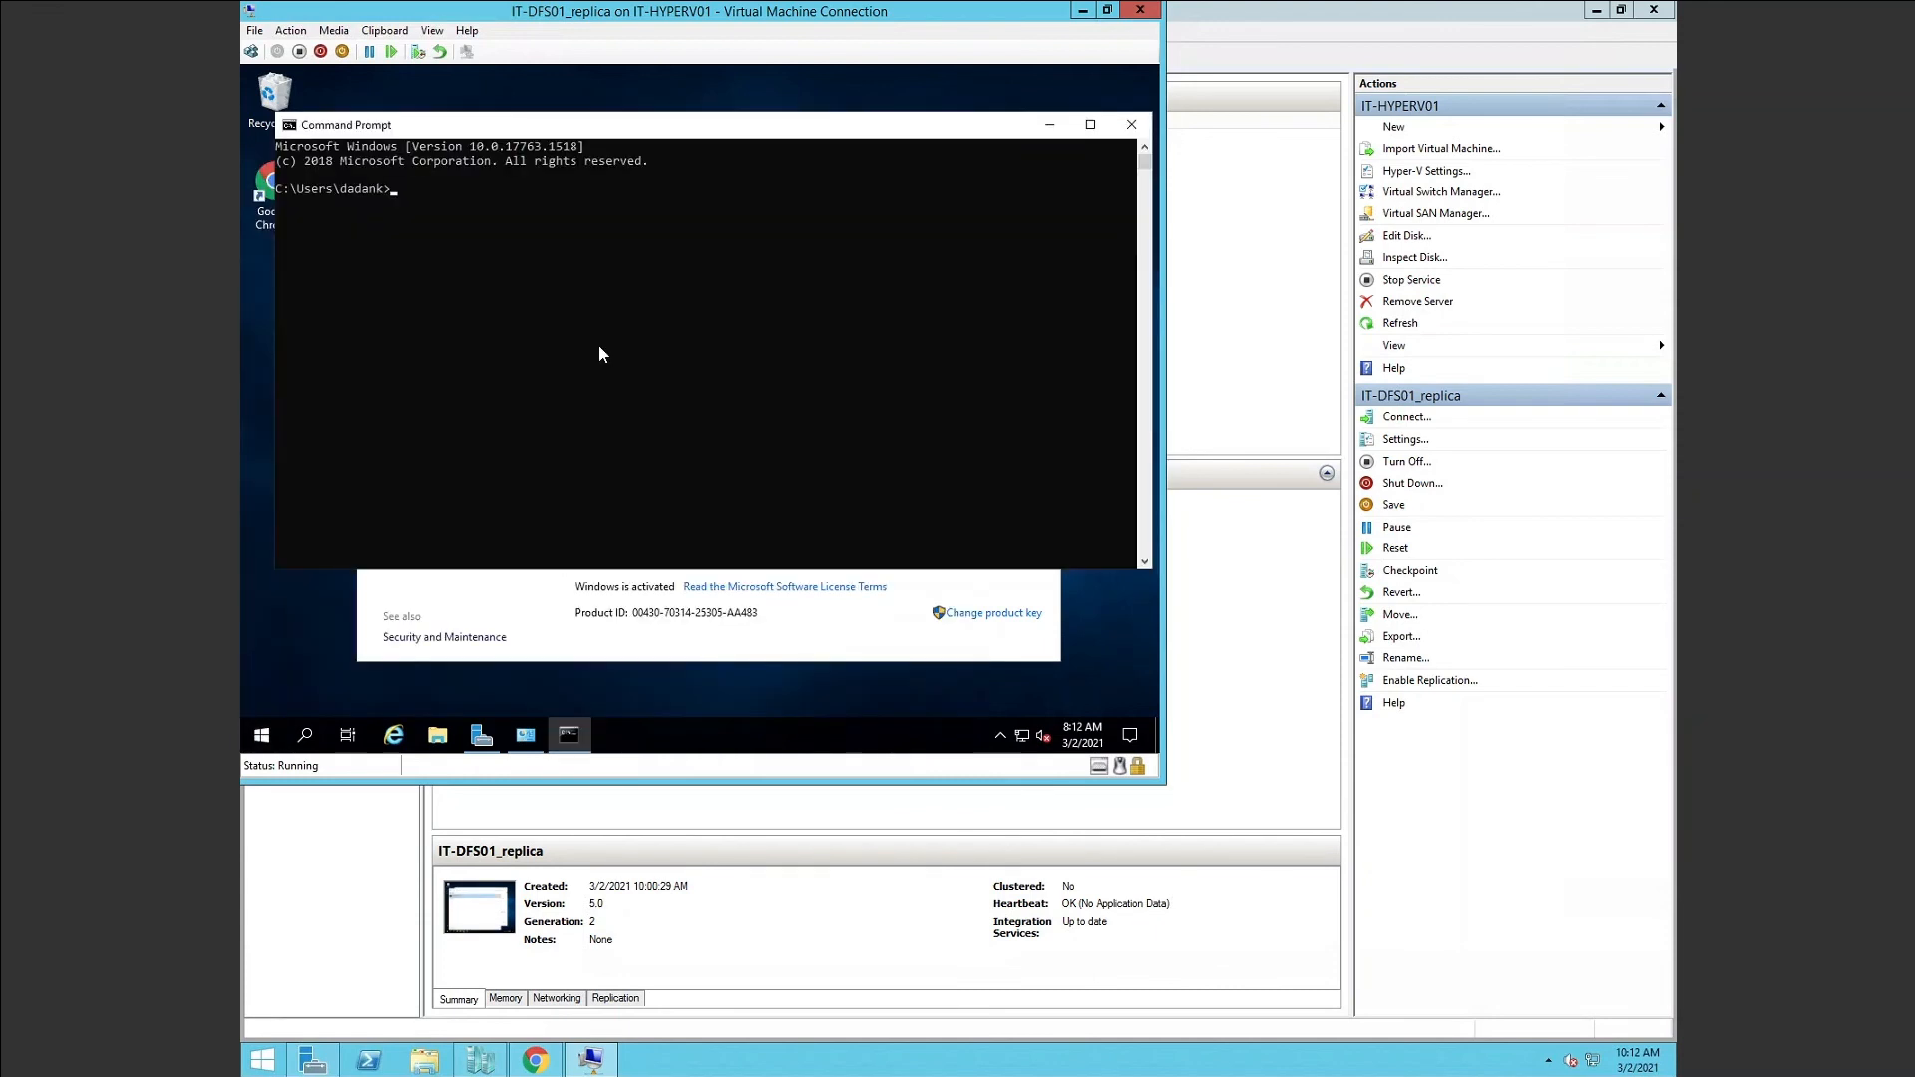
type("ipconfig")
key("Return")
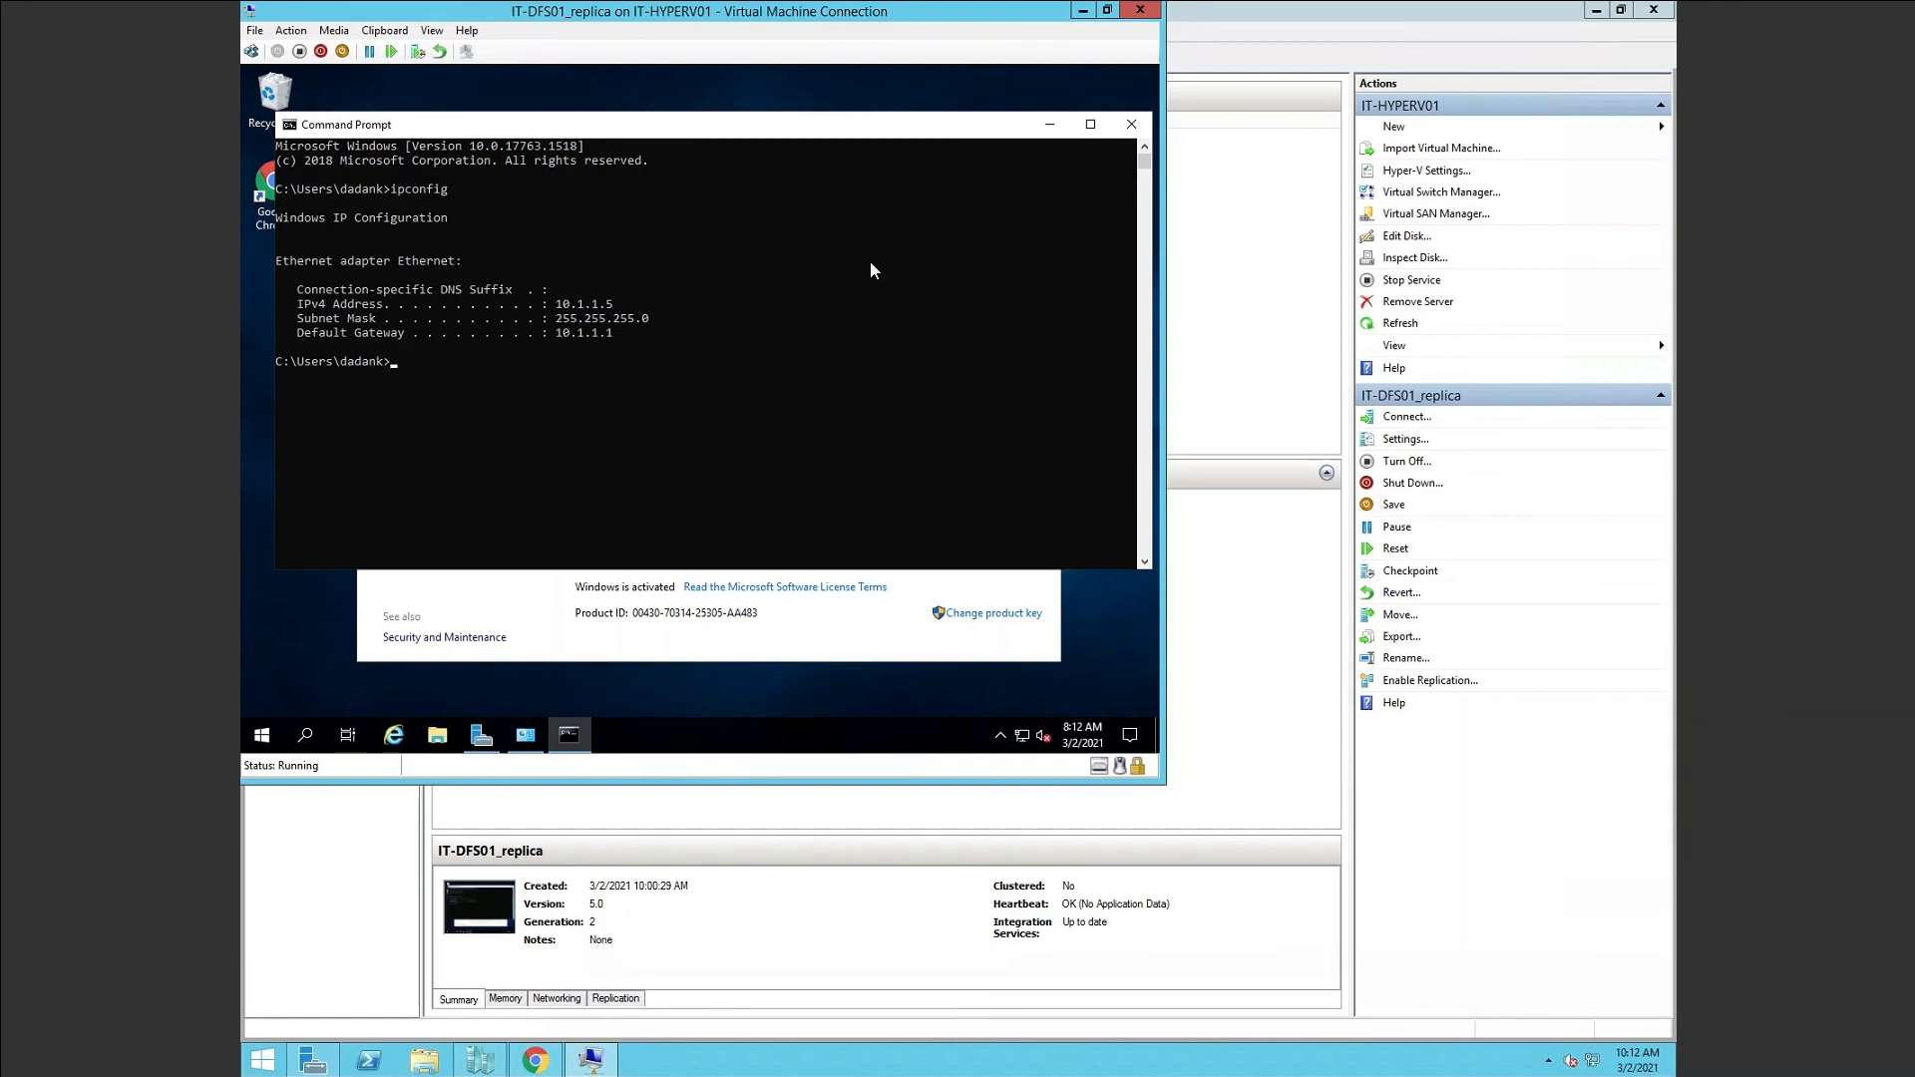
left_click(1130, 130)
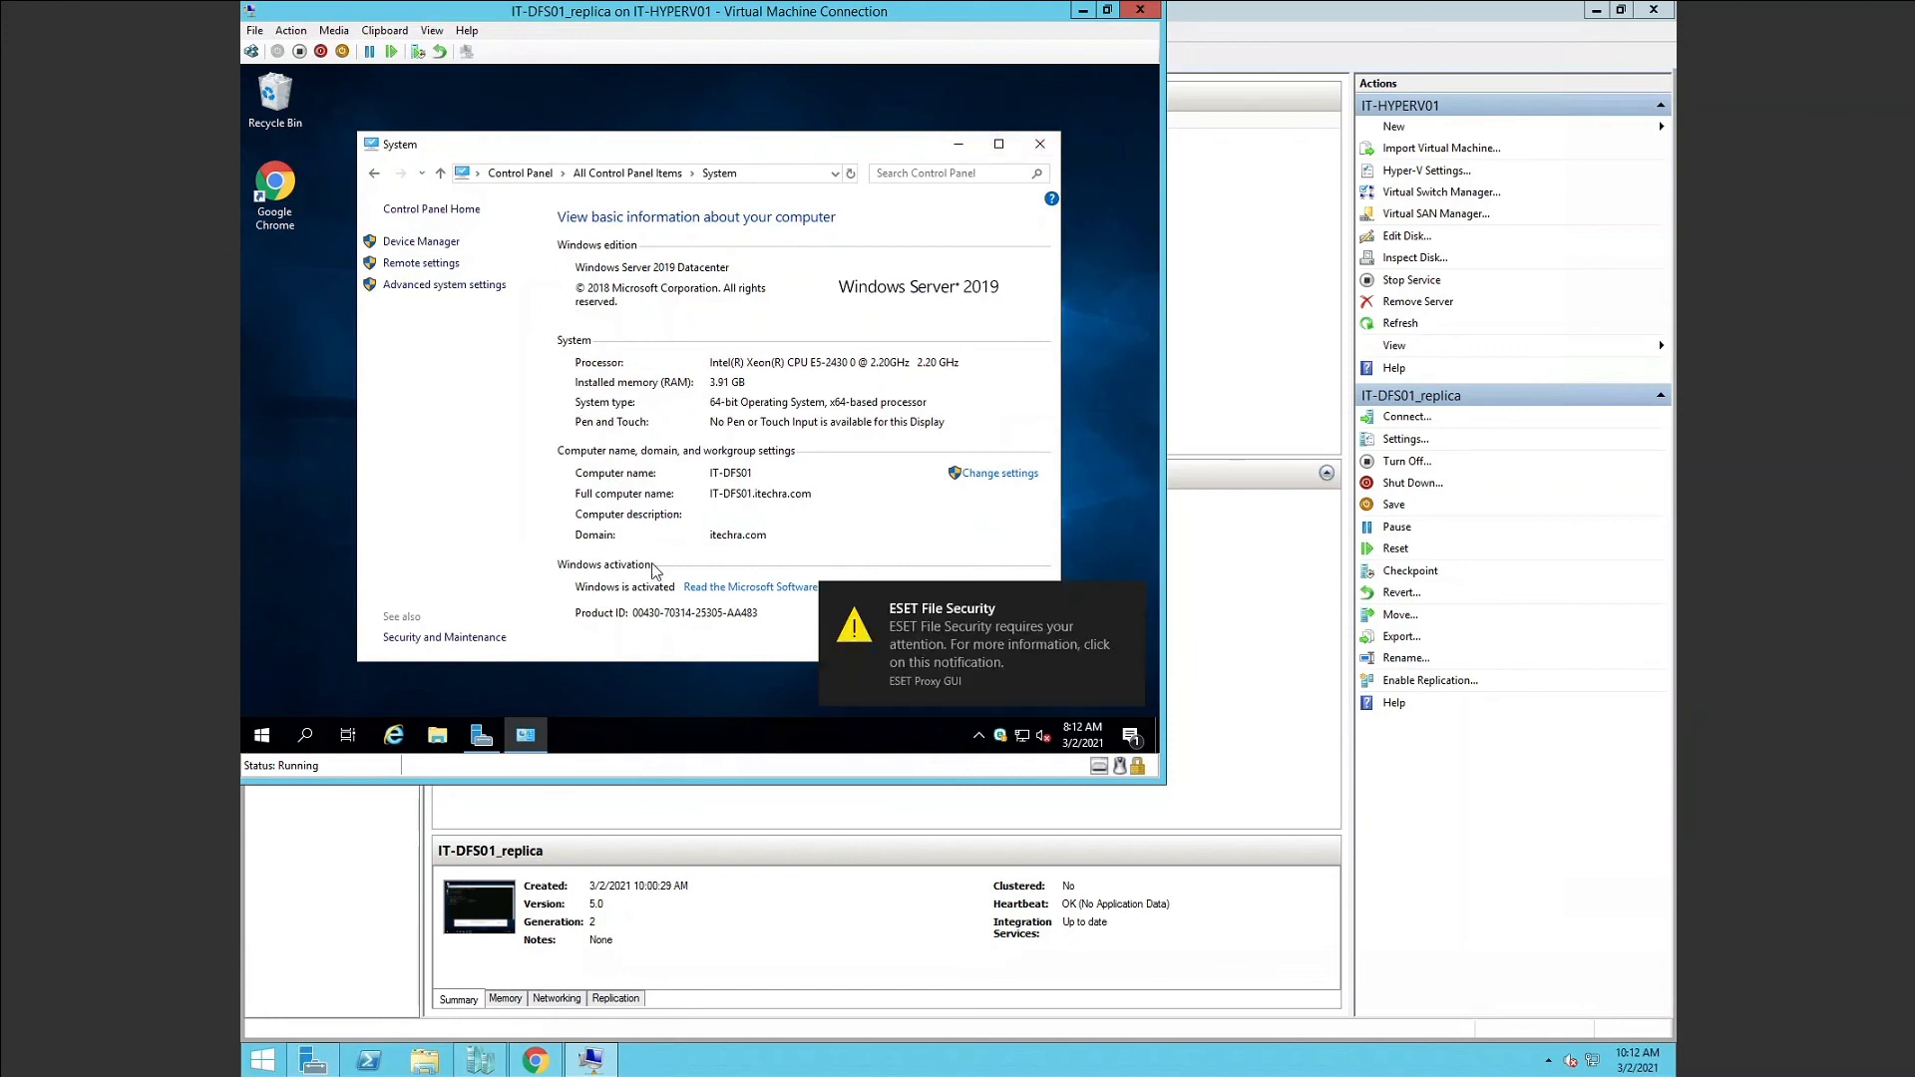